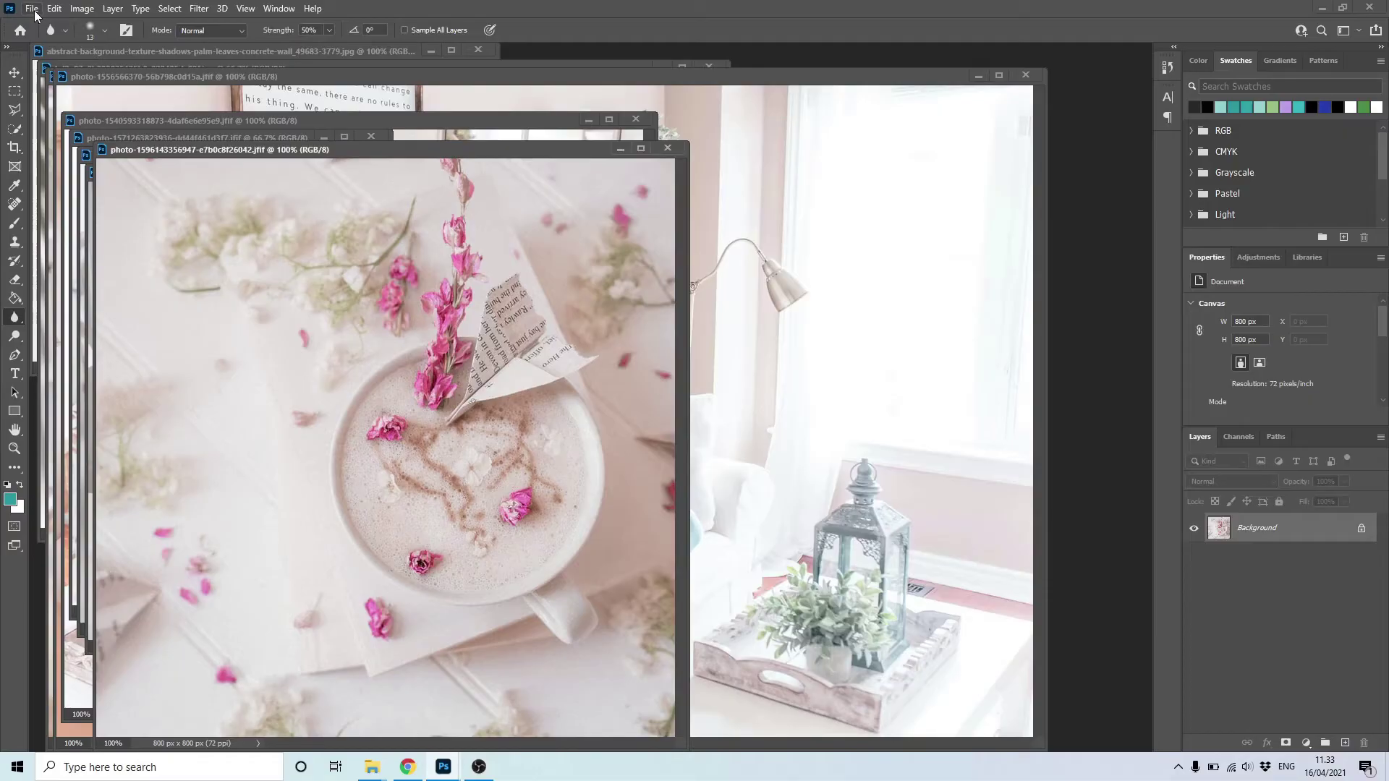
# Create a blank 3000 x 4000 px document and move its window clear of the open photos.
pyautogui.click(32, 8)
pyautogui.click(33, 26)
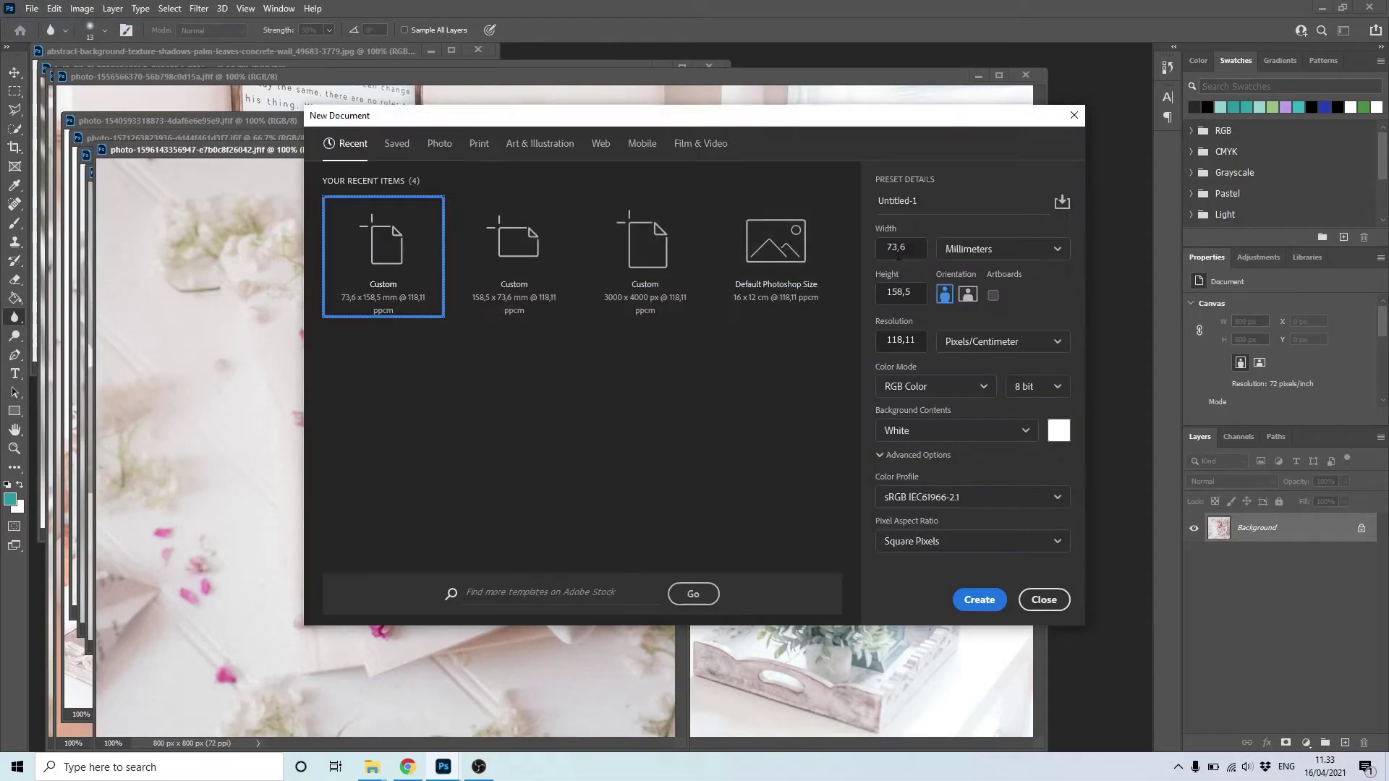
pyautogui.click(962, 249)
pyautogui.click(946, 277)
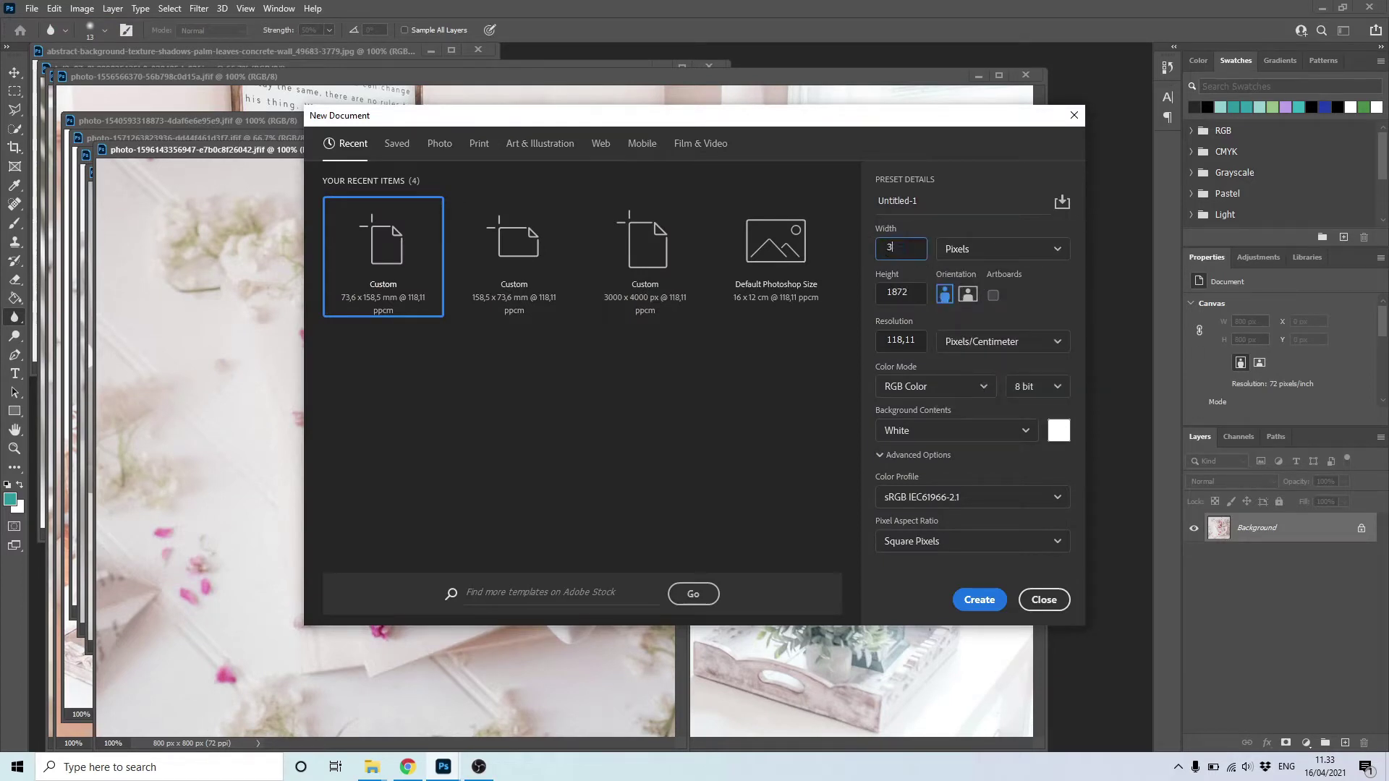
pyautogui.write('3000')
pyautogui.press('Tab')
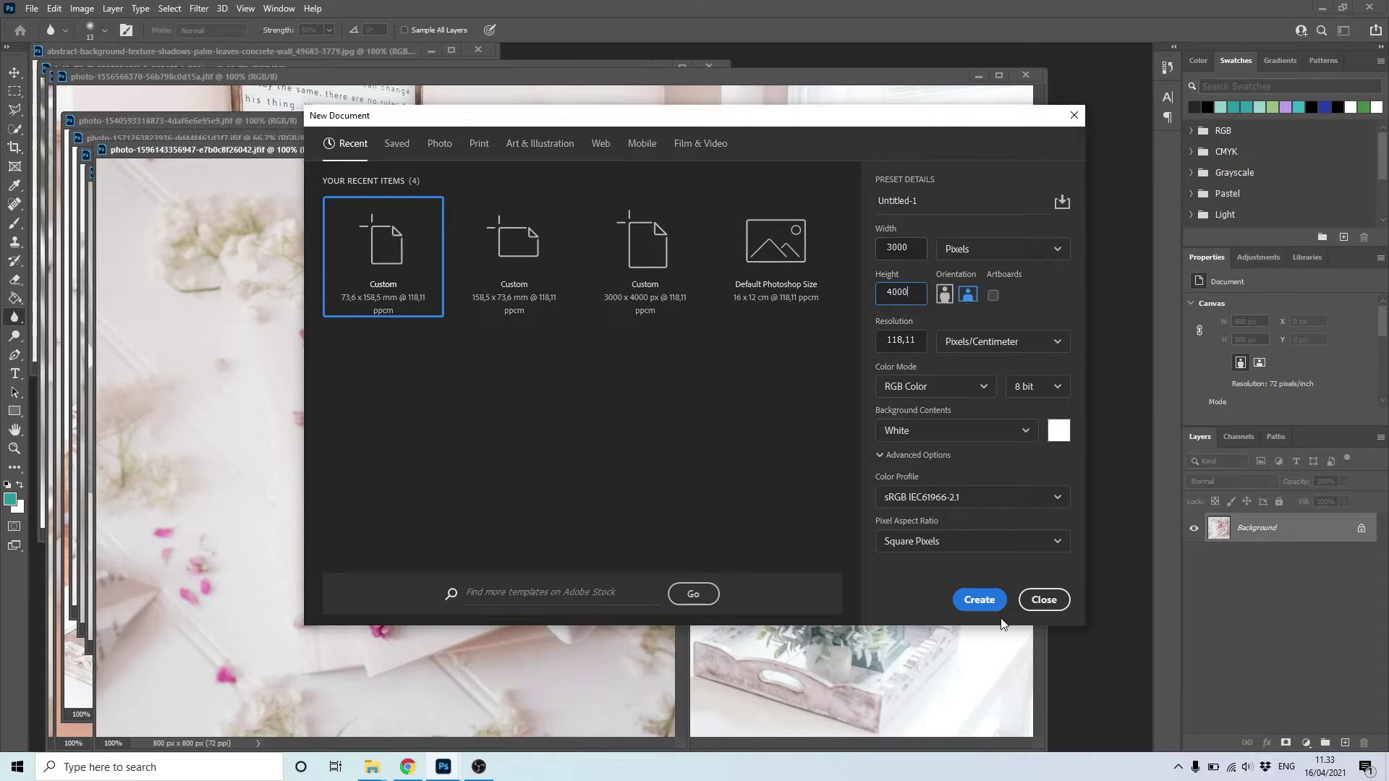
pyautogui.click(984, 600)
pyautogui.moveTo(374, 180); pyautogui.dragTo(794, 204)
# Sample the beige wall colour from the photo of the woman reading and fill the blank canvas with it.
pyautogui.click(134, 163)
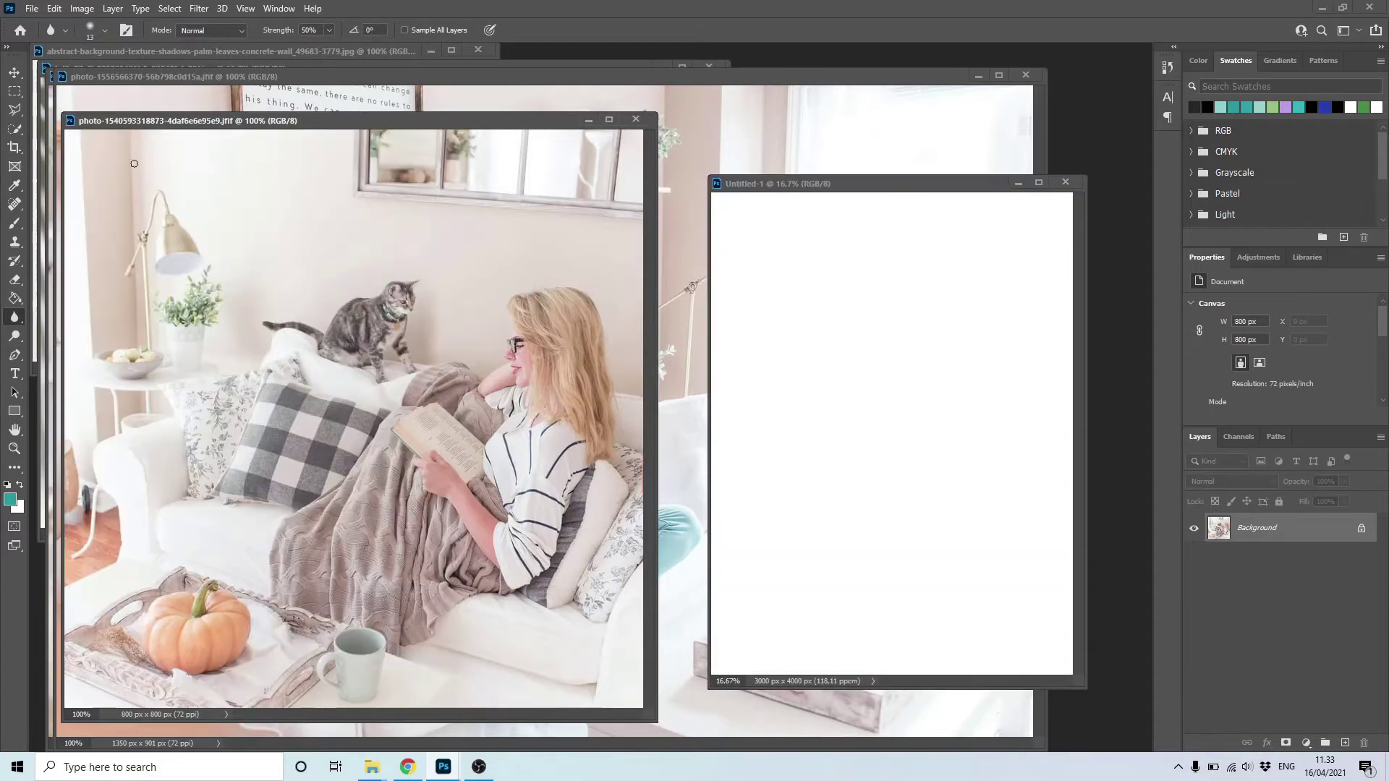
pyautogui.click(14, 184)
pyautogui.click(506, 246)
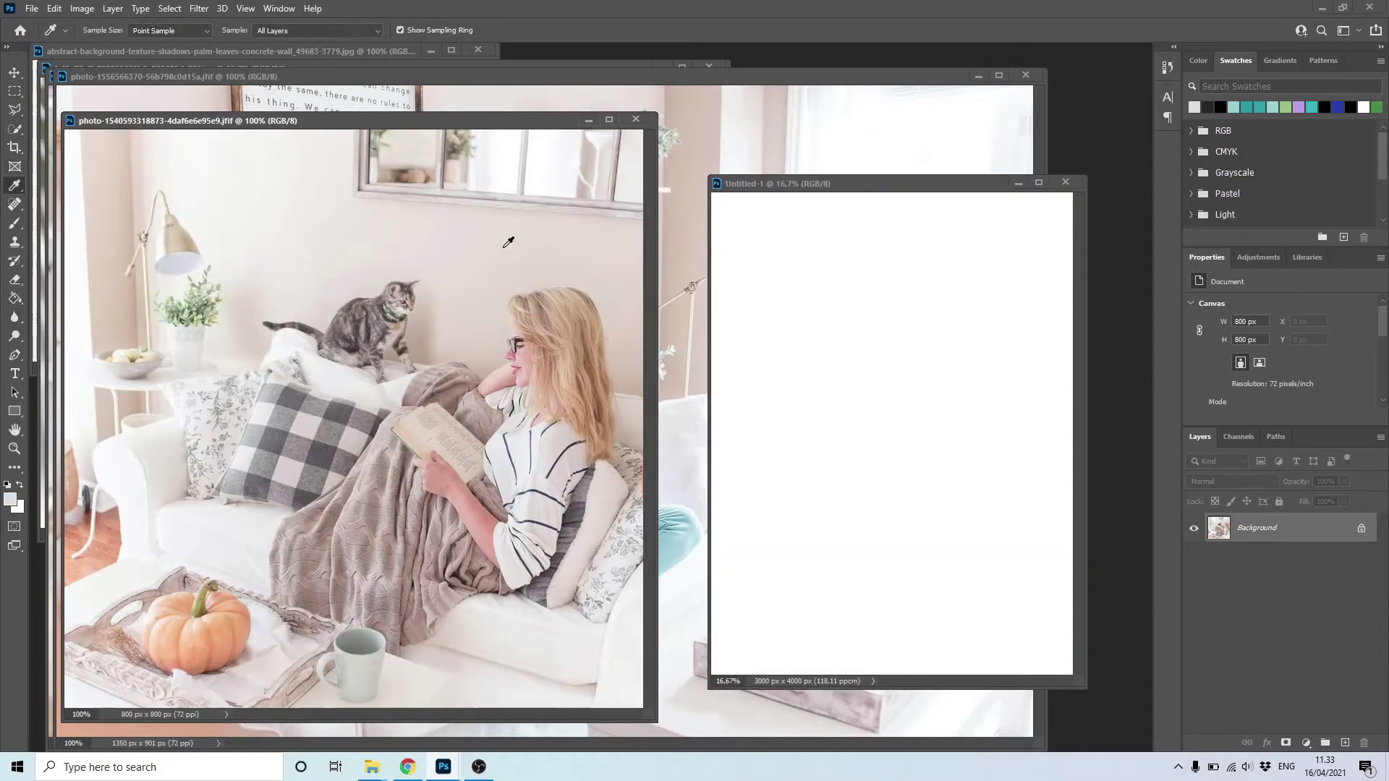
pyautogui.click(849, 196)
pyautogui.click(14, 297)
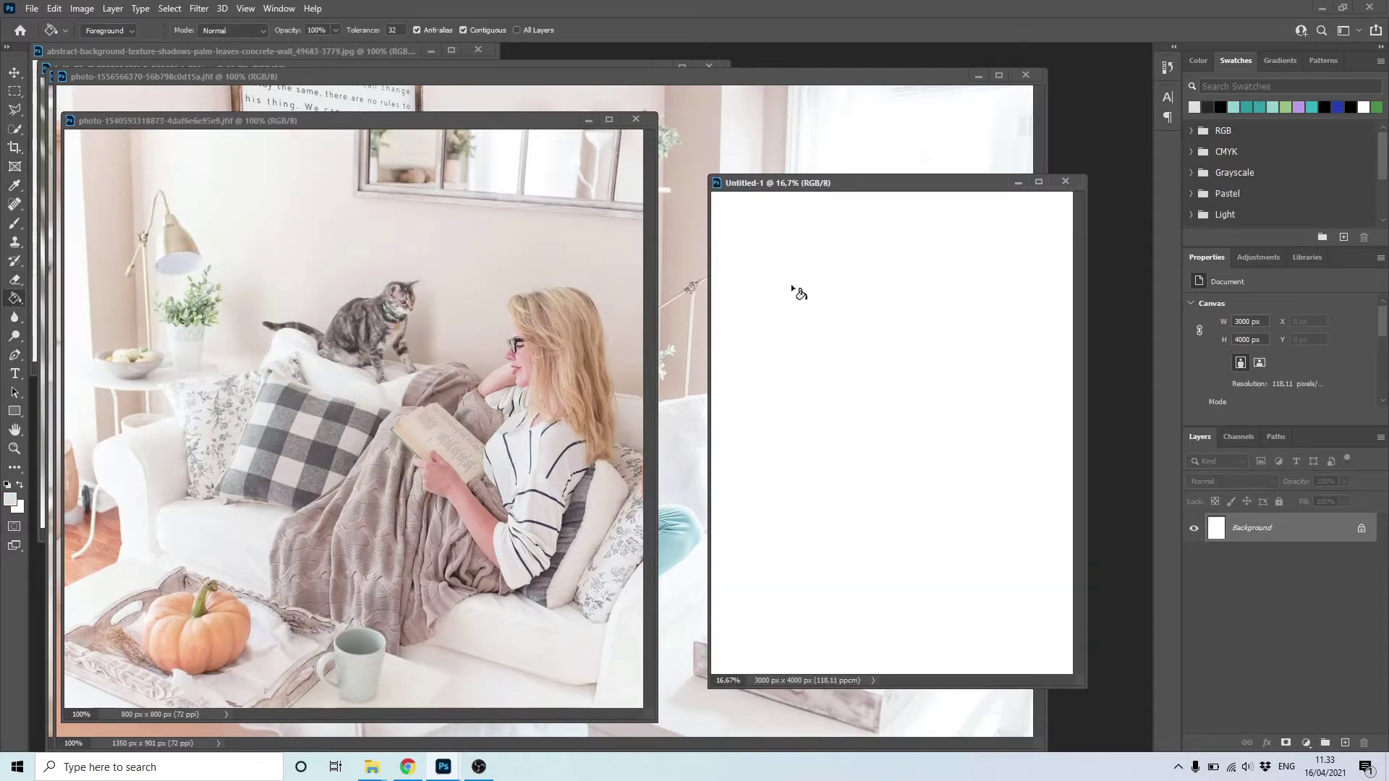
pyautogui.click(802, 241)
# Examine the hex code of the sampled foreground colour in the Color Picker.
pyautogui.click(14, 500)
pyautogui.click(811, 487)
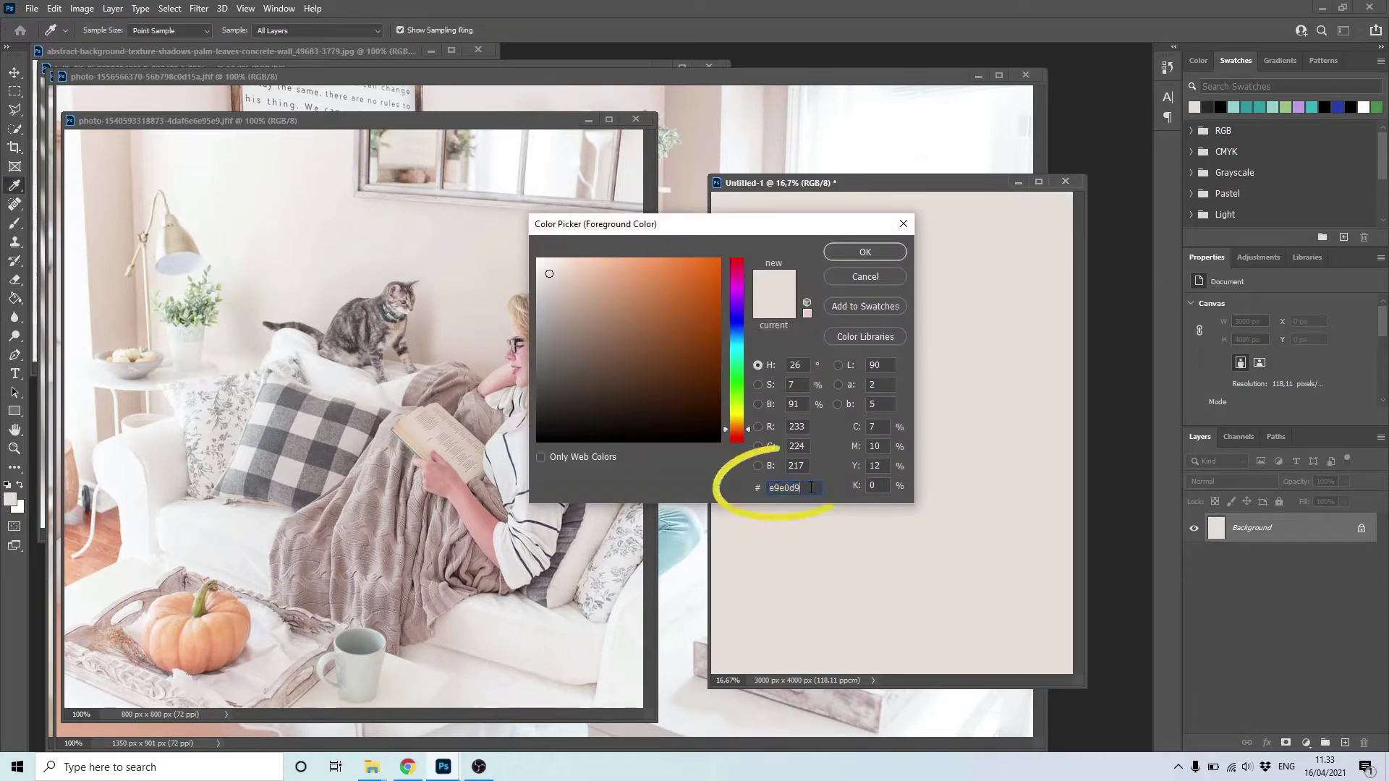
pyautogui.click(874, 251)
# Add a guide layout of 3 columns and 4 rows to the beige canvas and lock the guides.
pyautogui.click(246, 8)
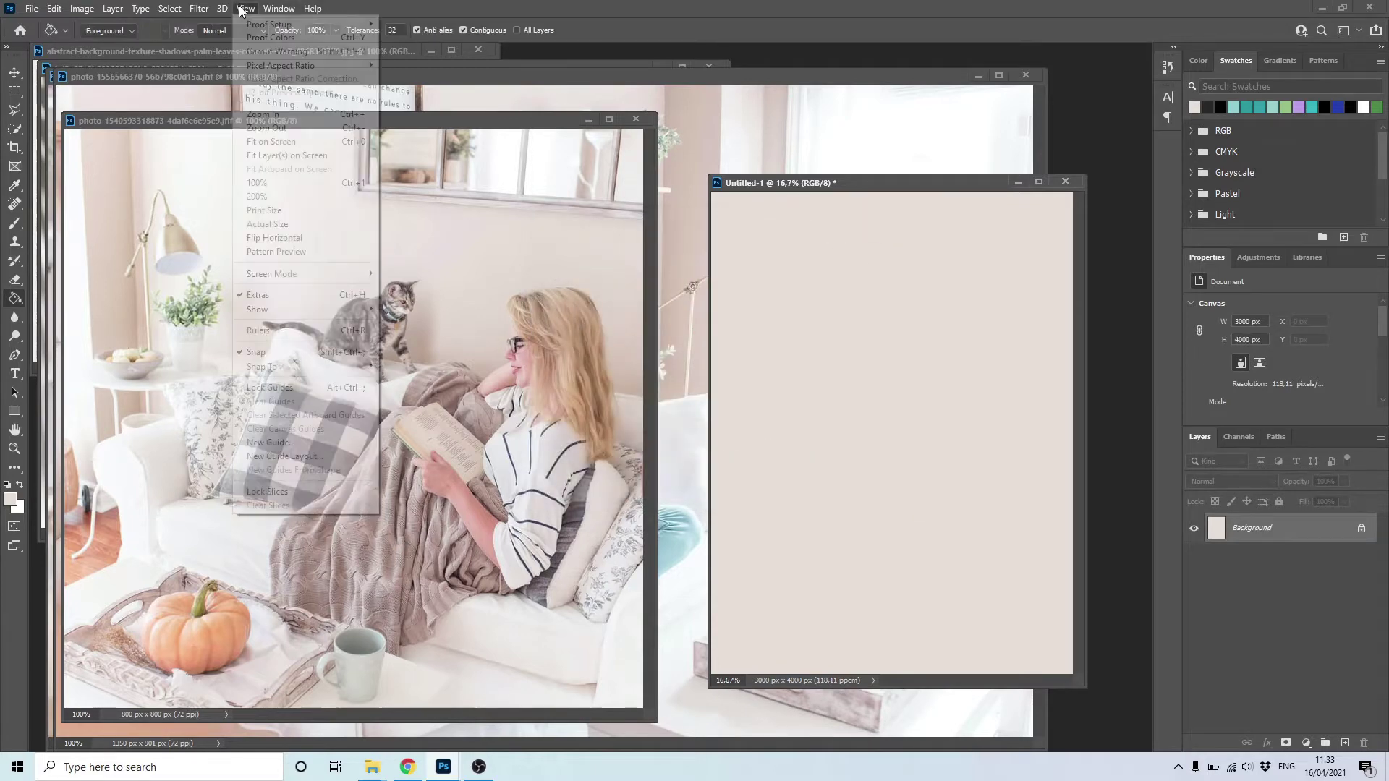
pyautogui.click(313, 456)
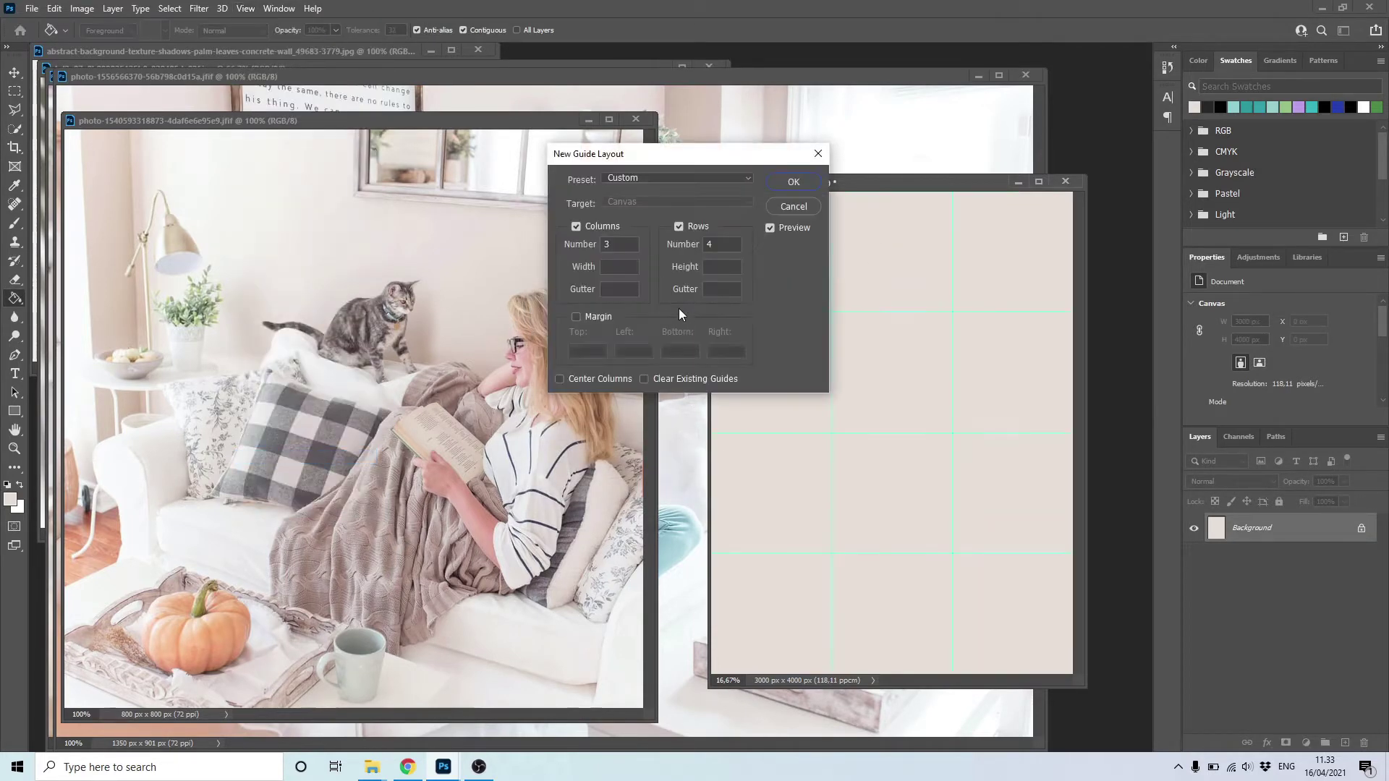
pyautogui.click(618, 243)
pyautogui.click(803, 181)
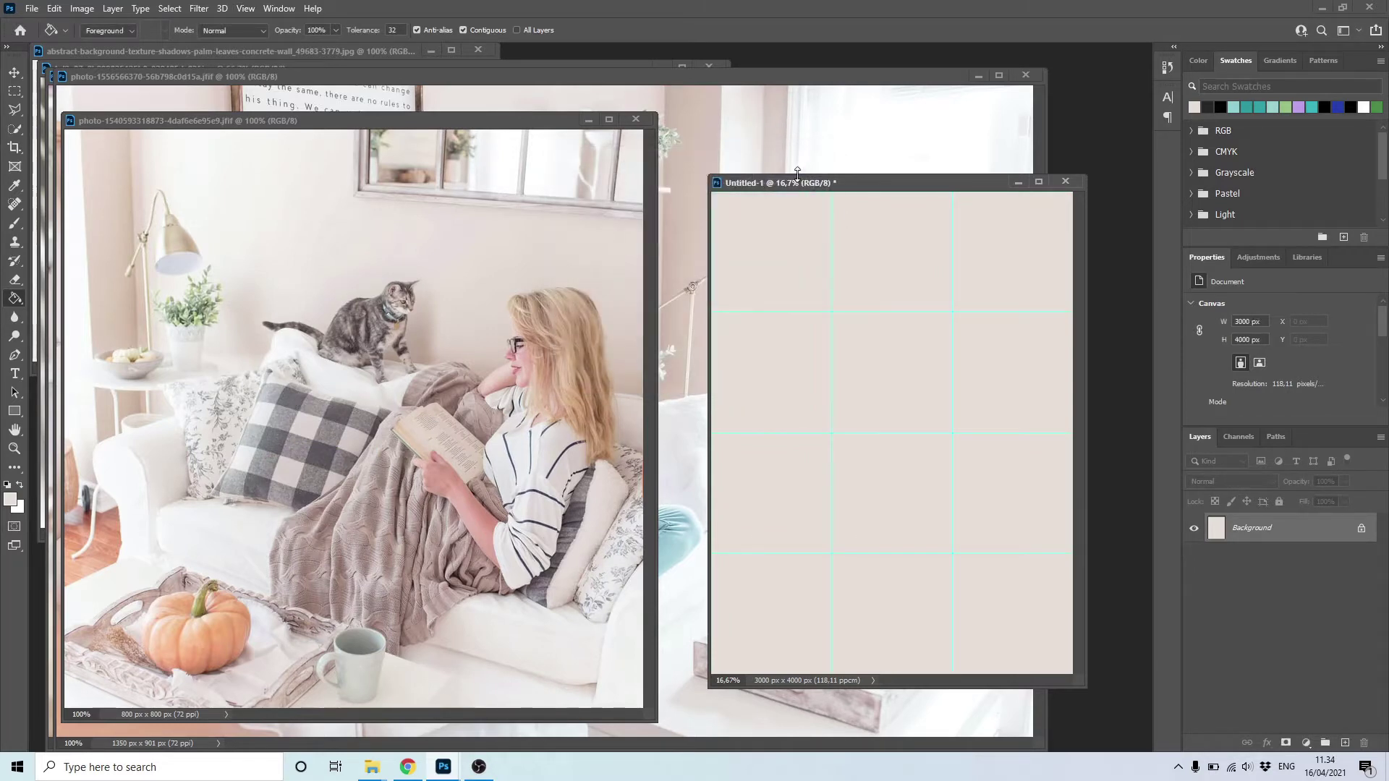
pyautogui.click(293, 10)
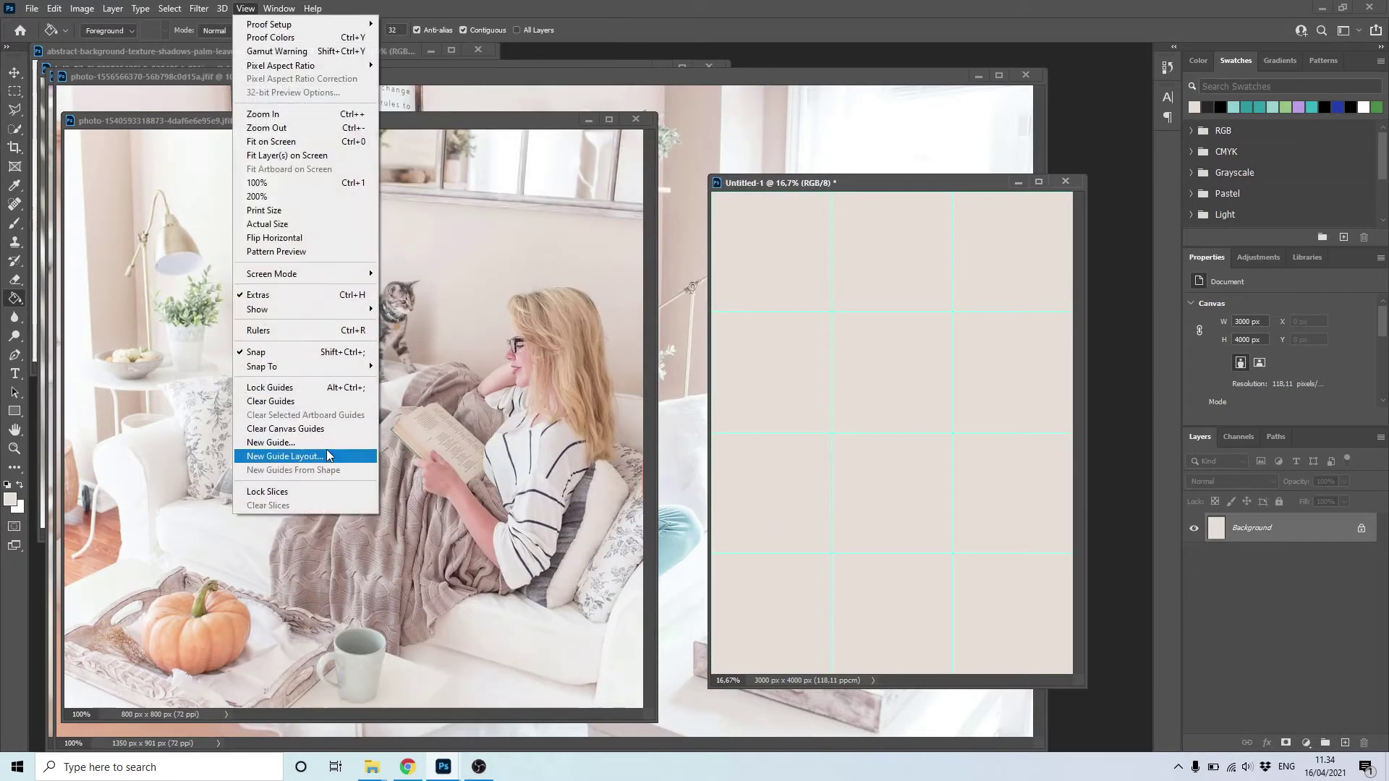
pyautogui.click(304, 390)
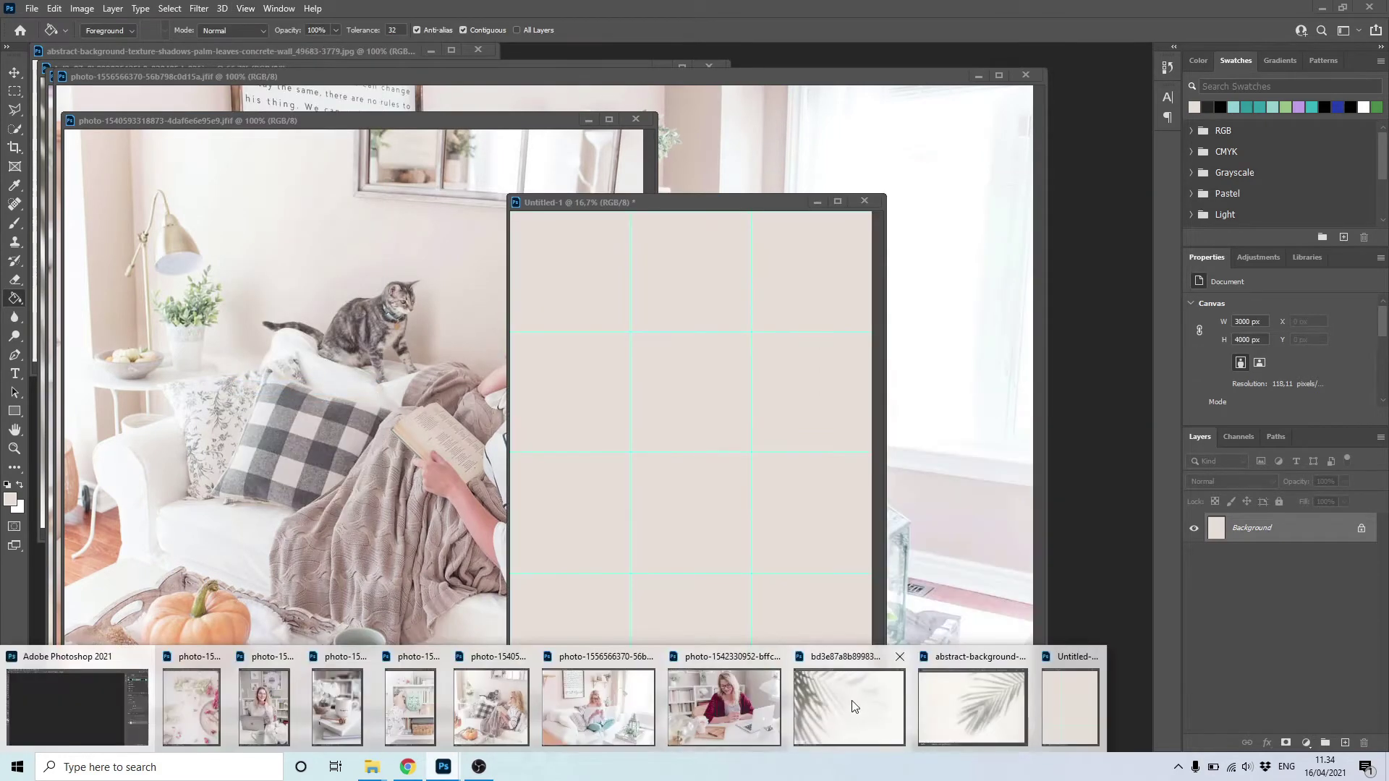
# Copy the rawpixel palm shadow image into the upper-left corner of the beige canvas and set its blend mode to Multiply.
pyautogui.click(852, 700)
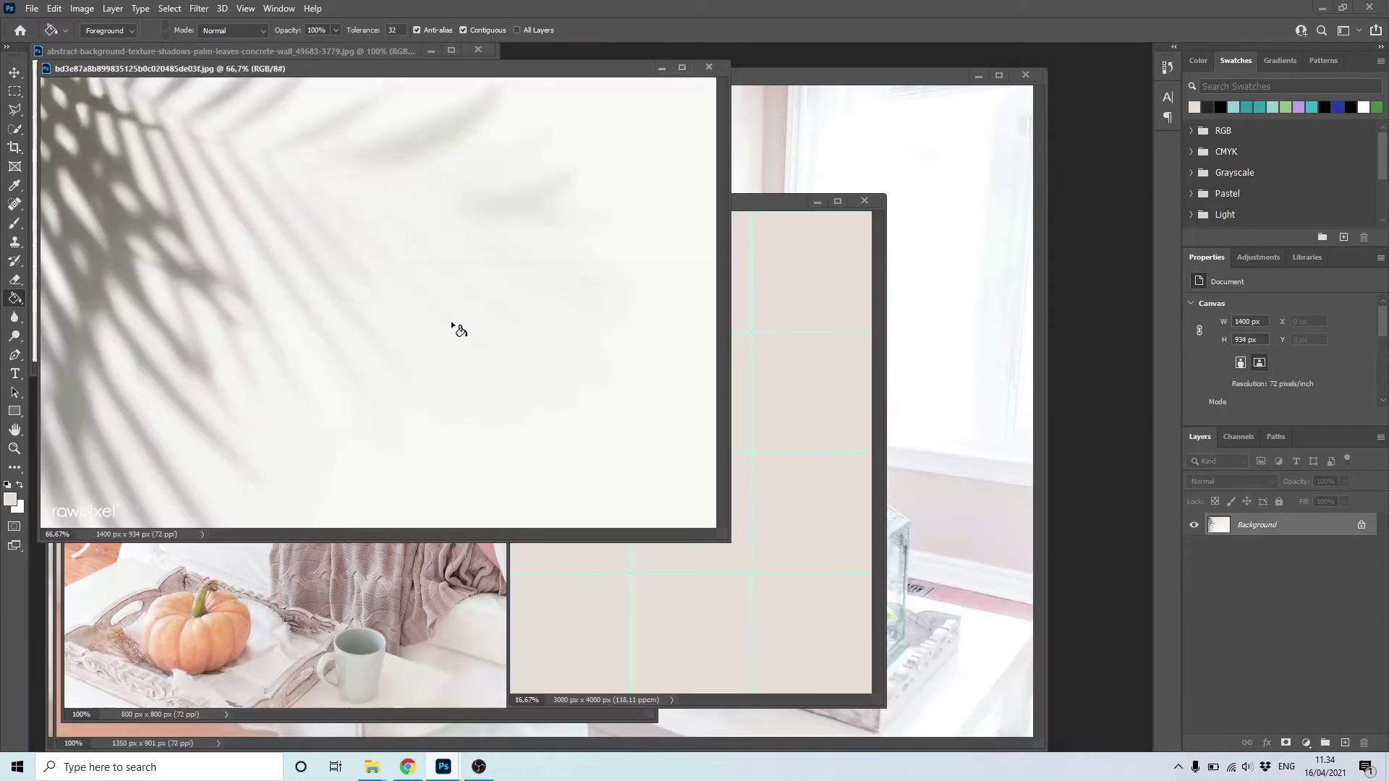
pyautogui.click(13, 73)
pyautogui.moveTo(487, 387); pyautogui.dragTo(565, 273)
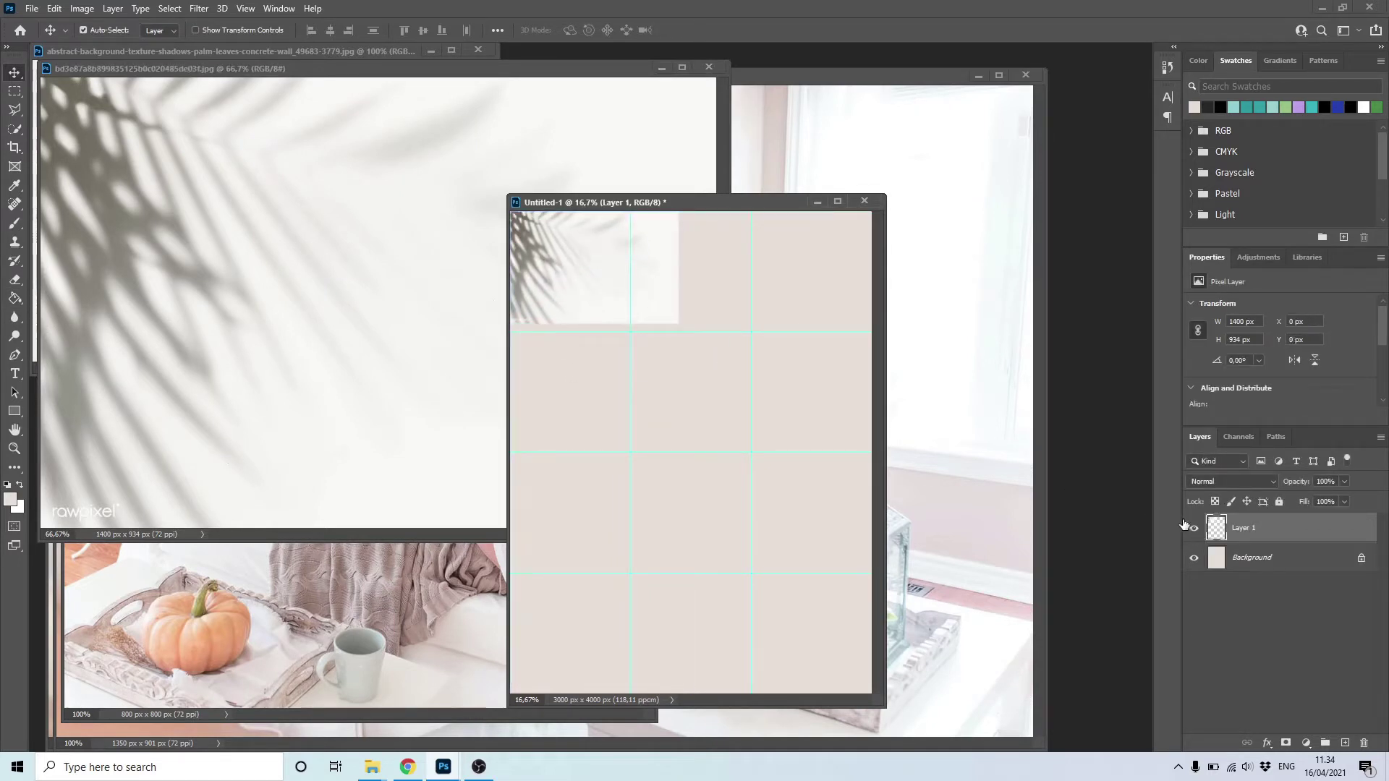
pyautogui.click(1200, 485)
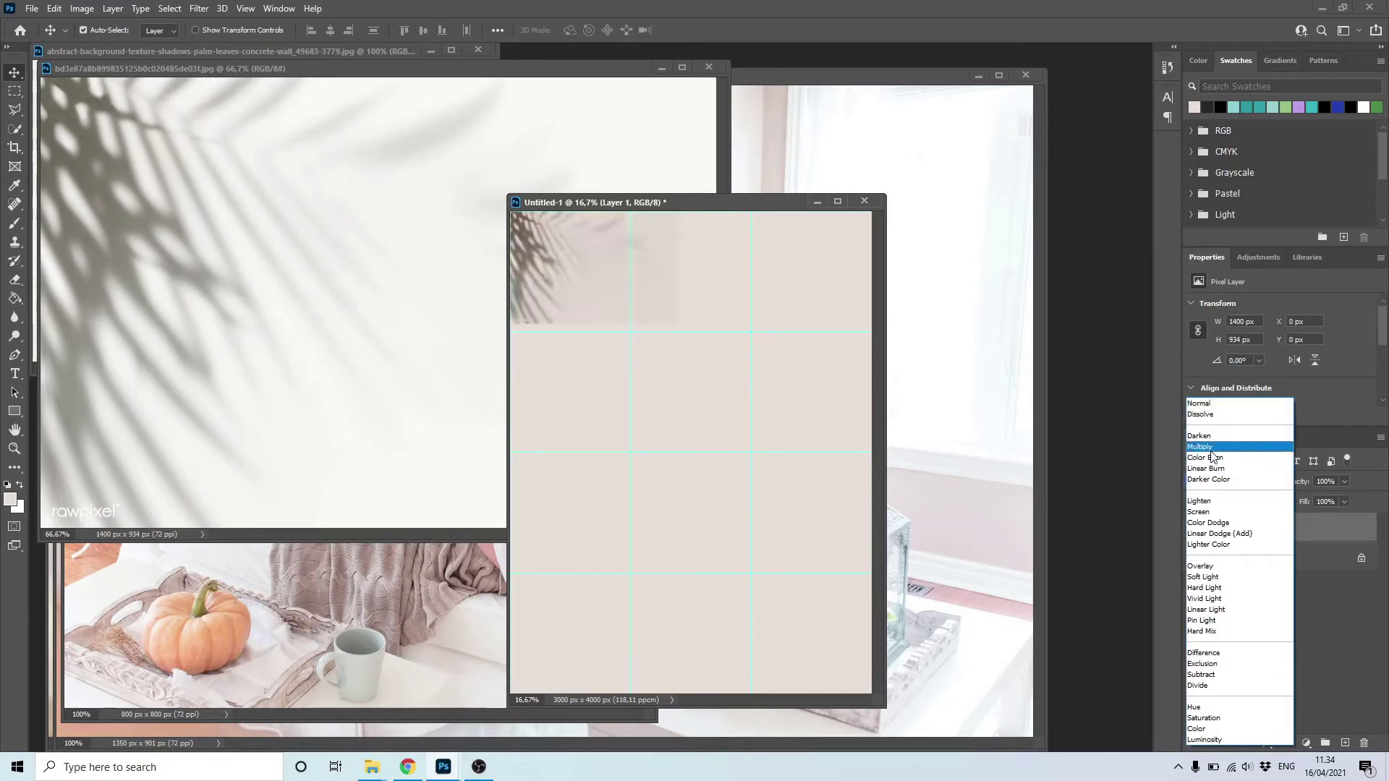
pyautogui.click(1199, 447)
# Erase the palm shadow's hard edges with a 417 px soft round Eraser and lower the layer opacity to 82%.
pyautogui.click(15, 279)
pyautogui.click(104, 33)
pyautogui.moveTo(141, 77); pyautogui.dragTo(145, 75)
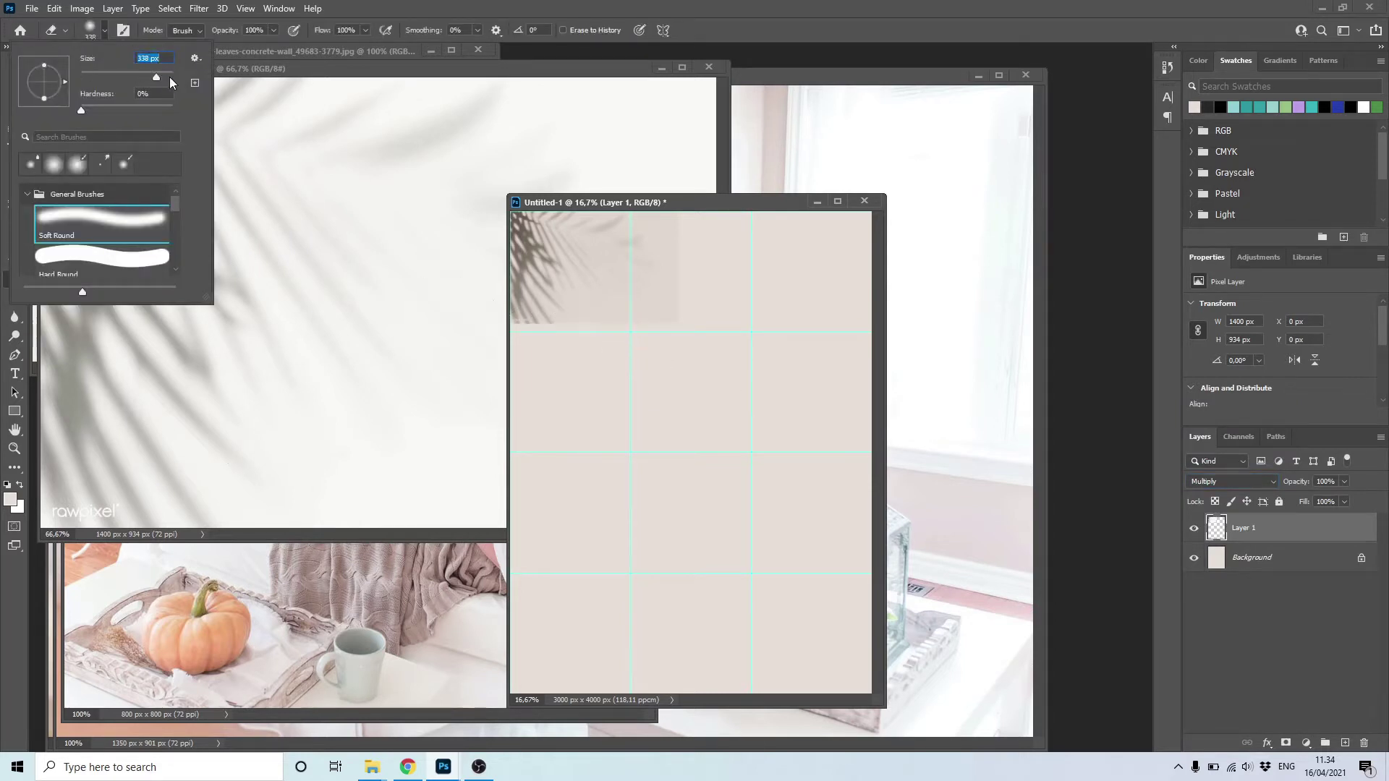
pyautogui.moveTo(672, 356)
pyautogui.mouseDown()
pyautogui.moveTo(673, 199)
pyautogui.moveTo(695, 302)
pyautogui.moveTo(629, 338)
pyautogui.moveTo(667, 319)
pyautogui.moveTo(685, 283)
pyautogui.moveTo(610, 334)
pyautogui.moveTo(513, 335)
pyautogui.moveTo(565, 355)
pyautogui.moveTo(550, 348)
pyautogui.moveTo(653, 340)
pyautogui.moveTo(657, 278)
pyautogui.mouseUp()
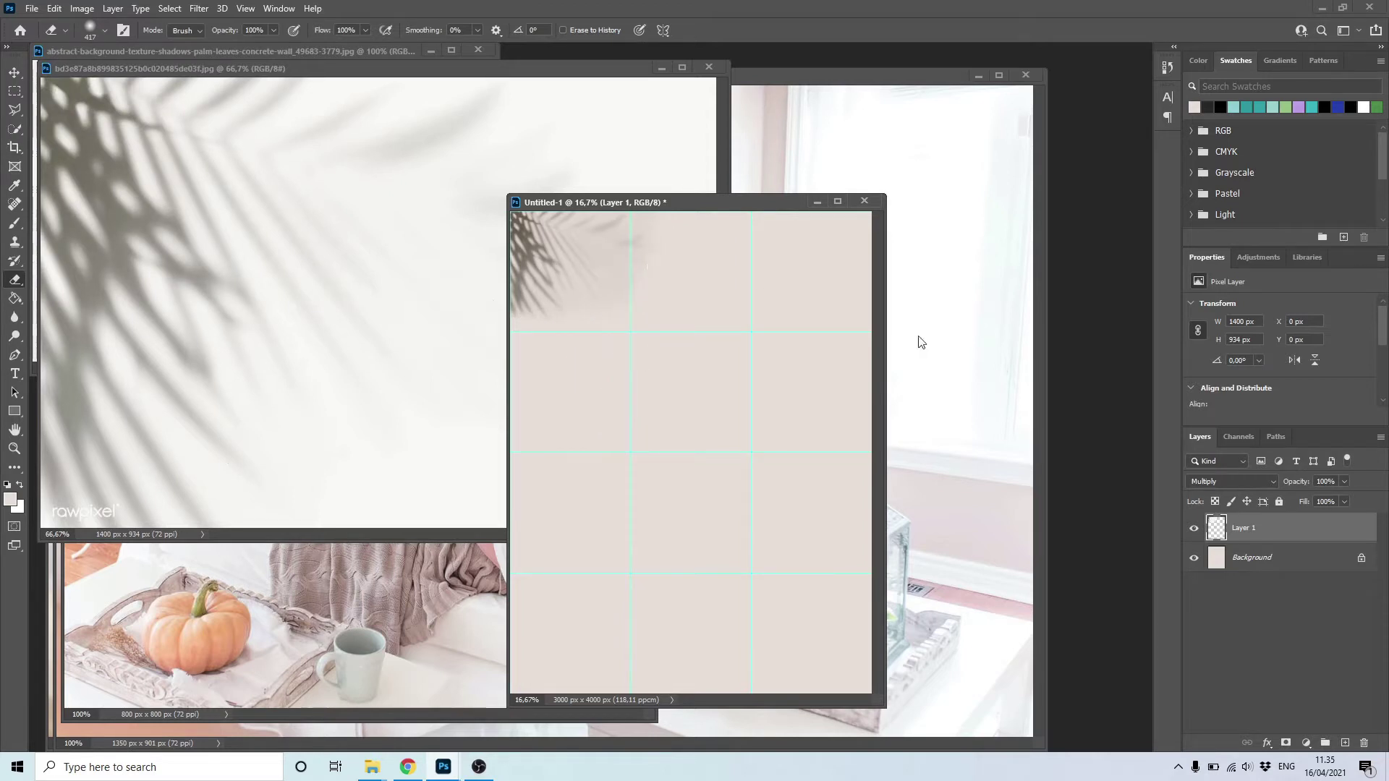
pyautogui.moveTo(1334, 501); pyautogui.dragTo(1333, 500)
pyautogui.click(651, 311)
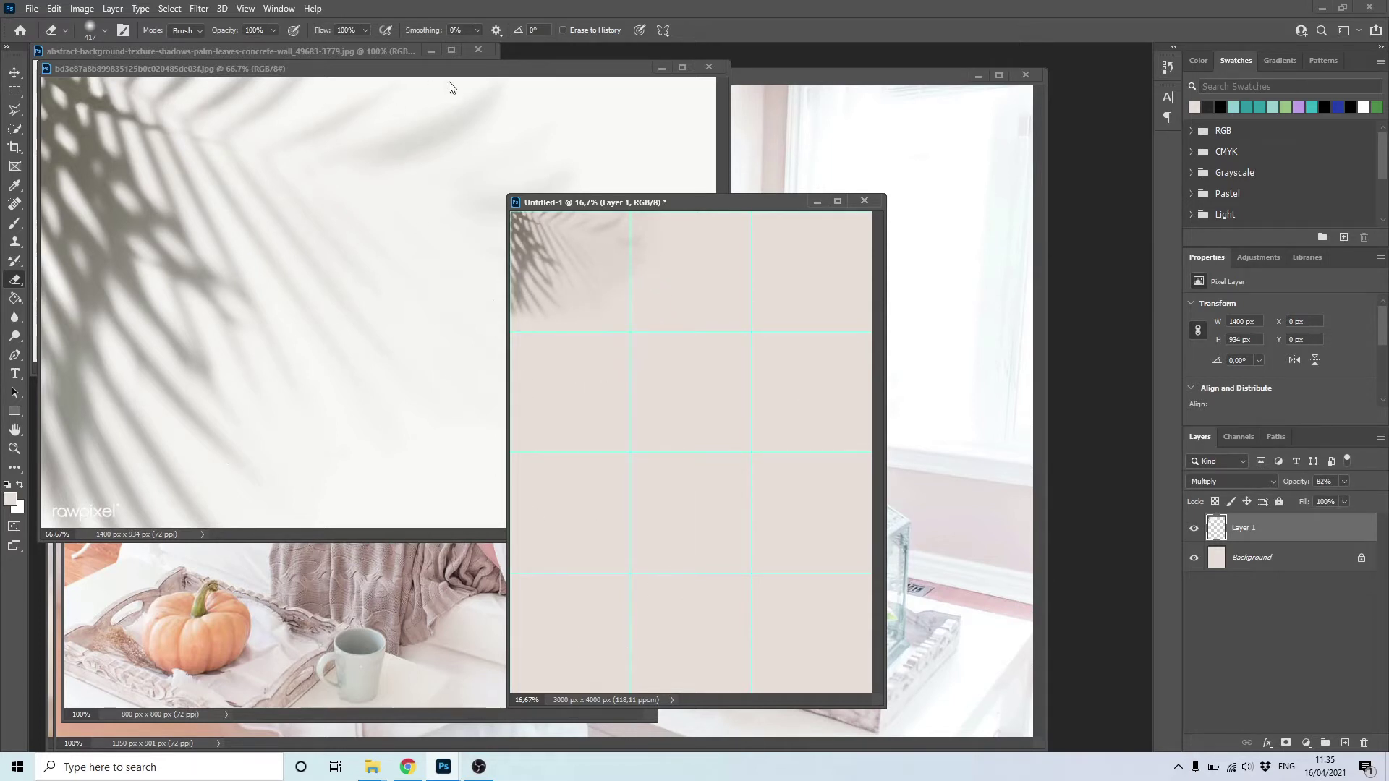
# Minimize the first shadow image and copy the abstract palm leaf shadow image into the beige canvas.
pyautogui.click(661, 68)
pyautogui.click(242, 54)
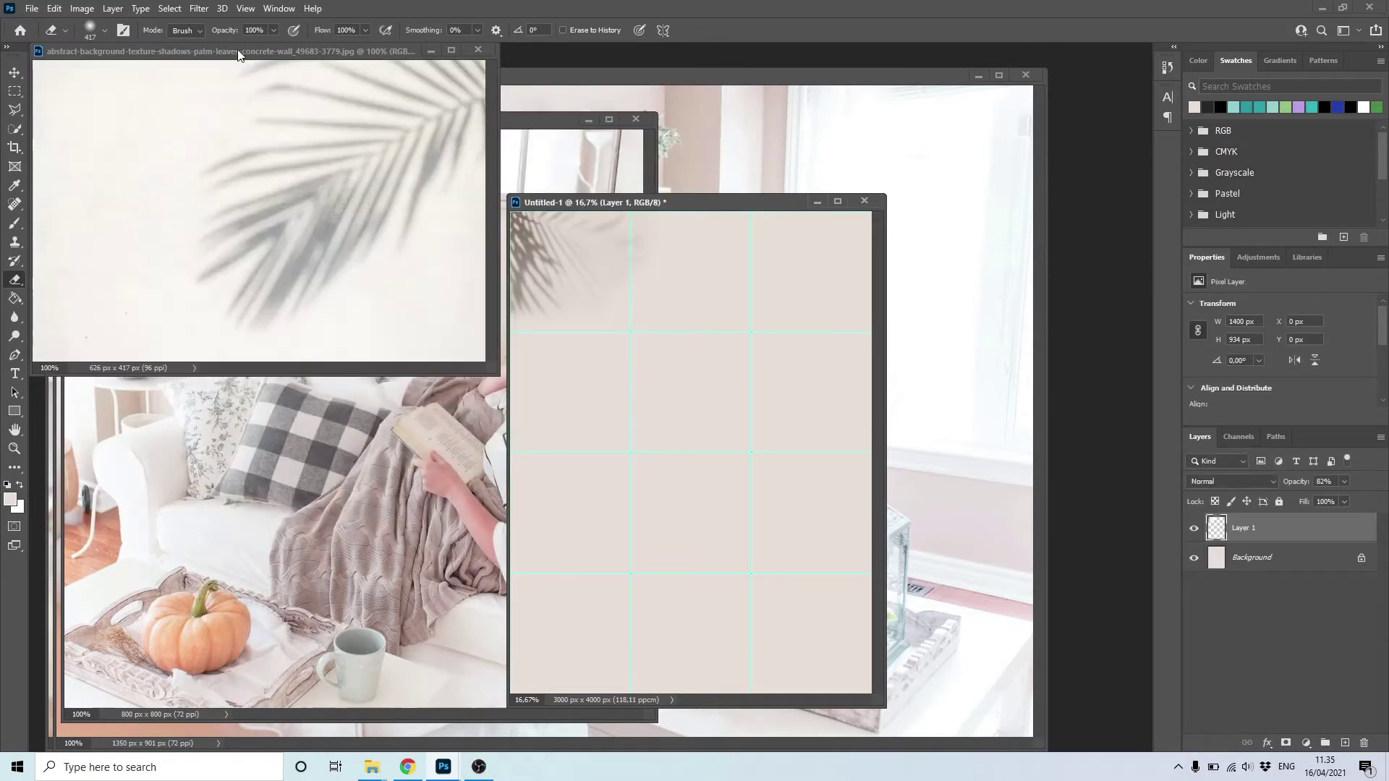
pyautogui.click(14, 73)
pyautogui.moveTo(364, 215); pyautogui.dragTo(637, 569)
# Enlarge the second palm shadow, rotate it 90° clockwise and fit it into the canvas's lower-right corner at about 1058 x 1580 px.
pyautogui.hotkey('ctrl', 't')
pyautogui.moveTo(808, 549); pyautogui.dragTo(821, 465)
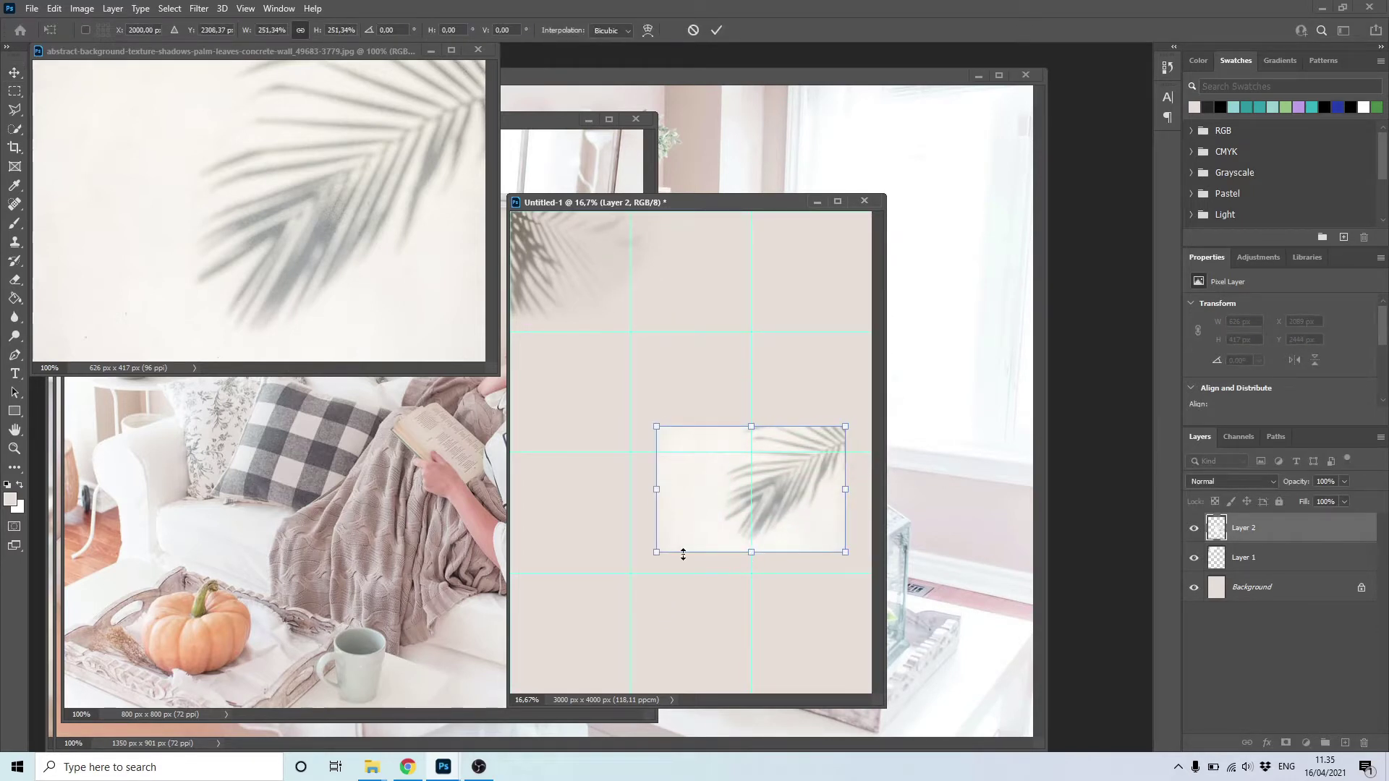
pyautogui.rightClick(683, 554)
pyautogui.click(725, 290)
pyautogui.moveTo(676, 486); pyautogui.dragTo(753, 397)
pyautogui.moveTo(766, 542); pyautogui.dragTo(832, 655)
pyautogui.press('Return')
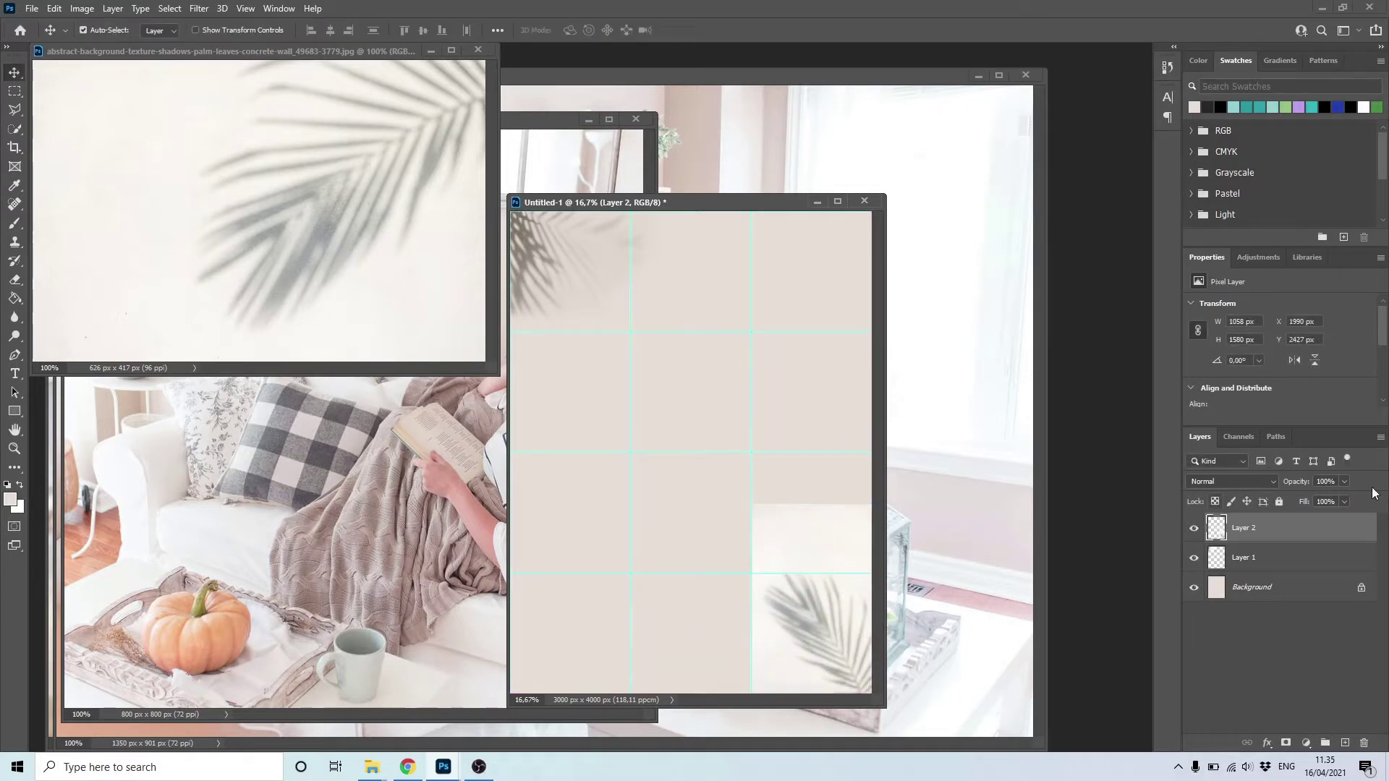
# Set the second palm shadow layer's blend mode to Multiply and its opacity to 52%.
pyautogui.click(1239, 482)
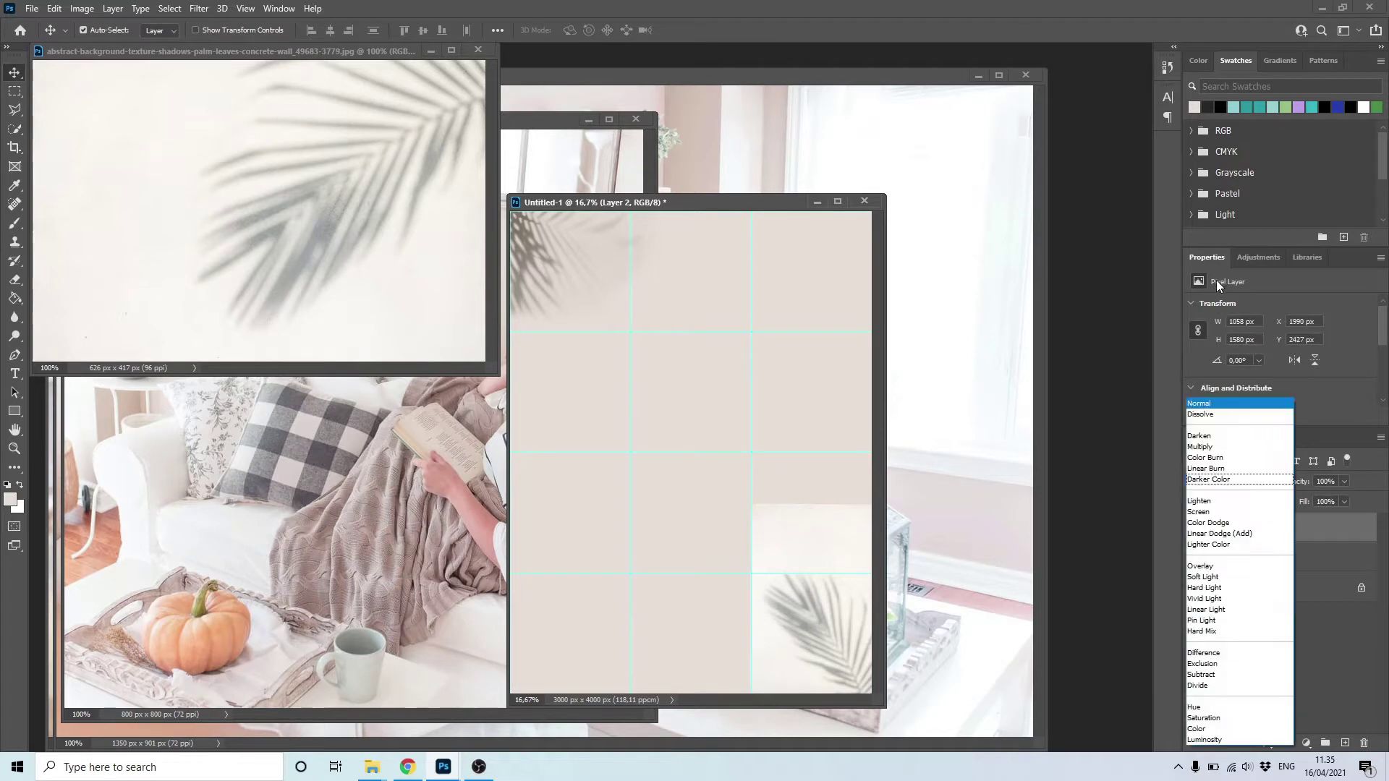
pyautogui.click(1205, 448)
pyautogui.click(1308, 498)
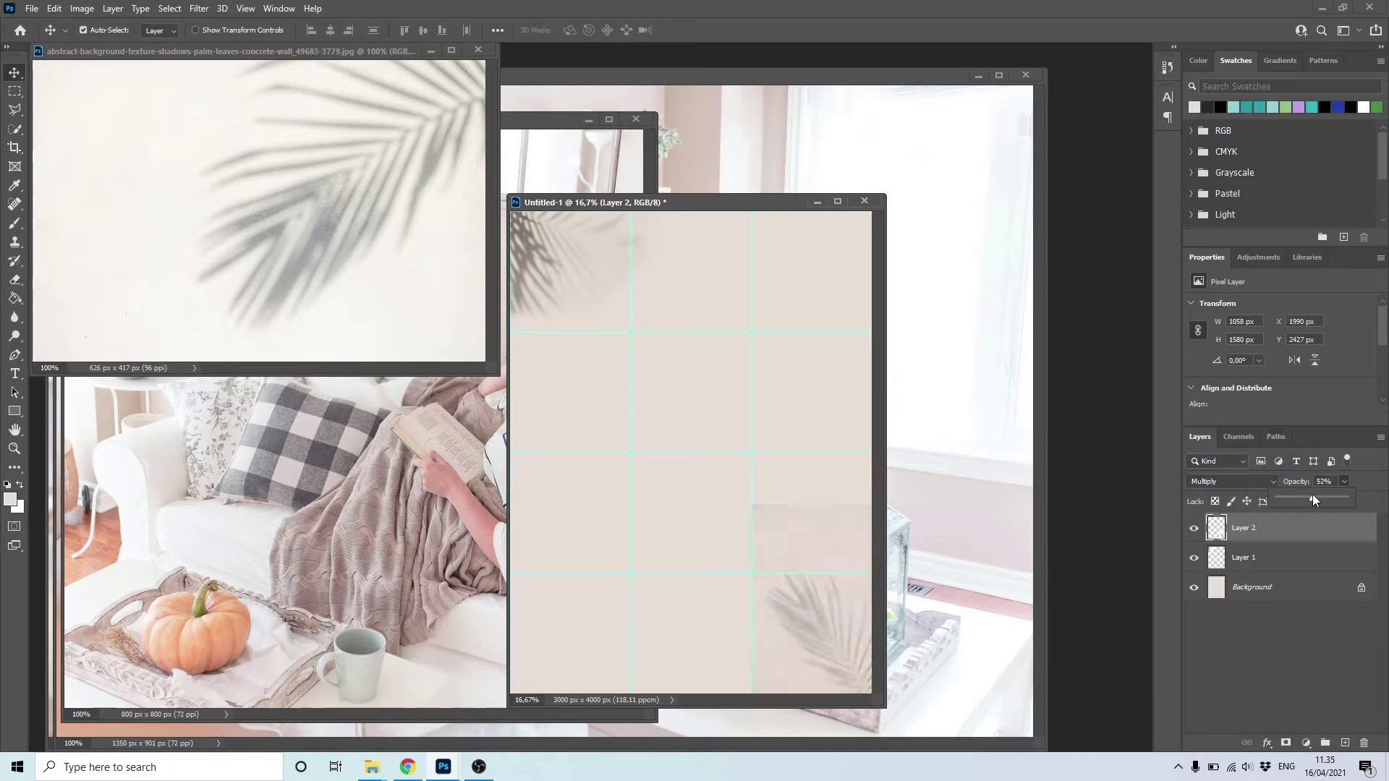
# Erase the hard edges around the second palm shadow and close its source image.
pyautogui.click(15, 280)
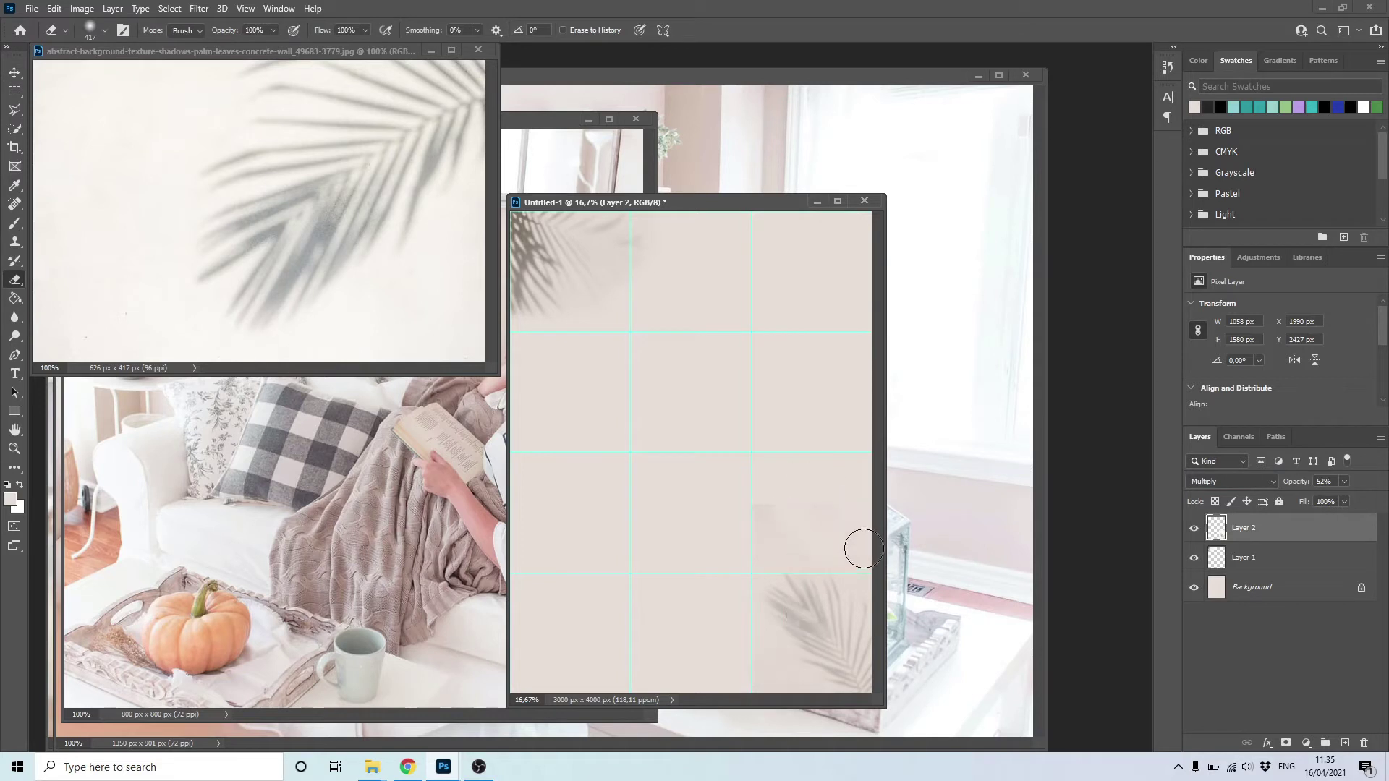
pyautogui.moveTo(740, 488)
pyautogui.mouseDown()
pyautogui.moveTo(878, 558)
pyautogui.moveTo(854, 554)
pyautogui.mouseUp()
pyautogui.click(477, 50)
# Set up the Rectangle tool with no stroke and a muted brown foreground colour as fill.
pyautogui.click(15, 412)
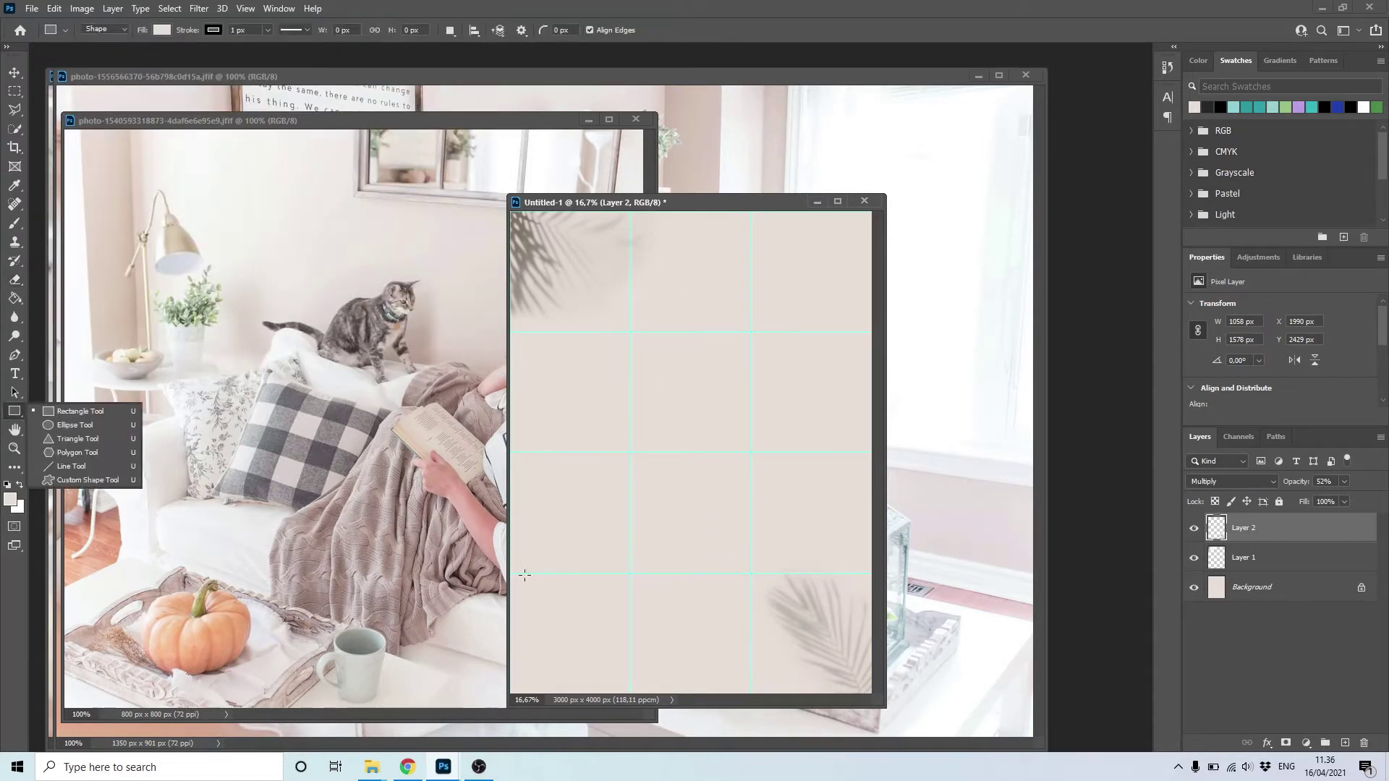
pyautogui.click(213, 30)
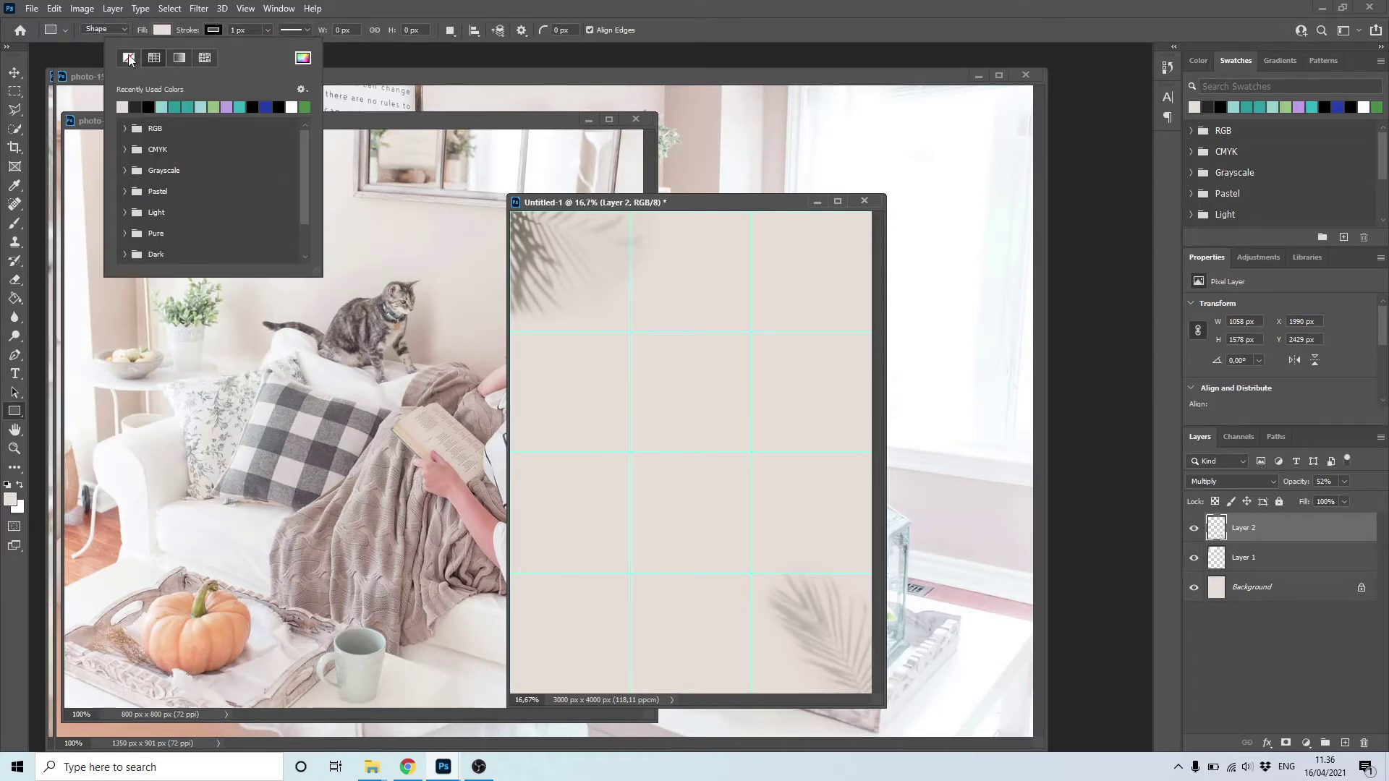
pyautogui.click(7, 501)
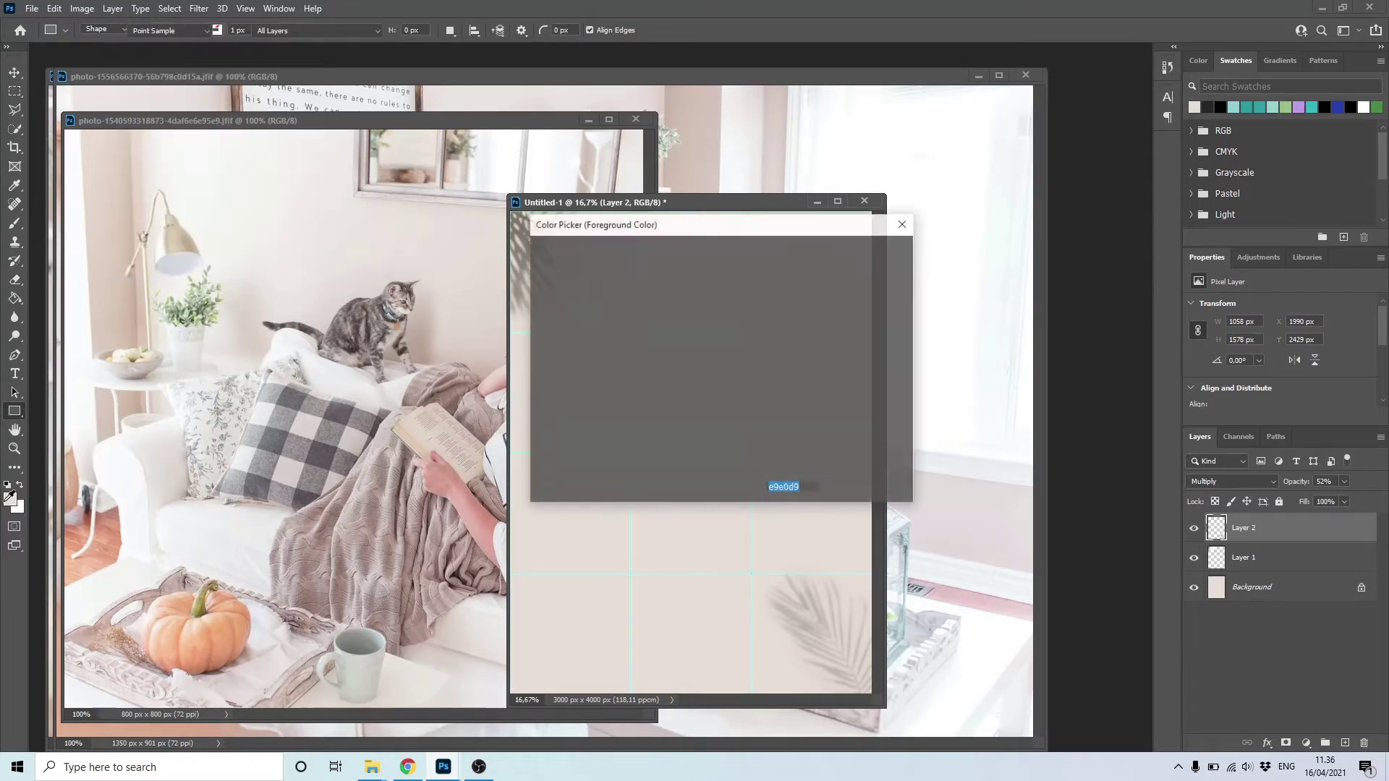
pyautogui.moveTo(571, 292); pyautogui.dragTo(585, 313)
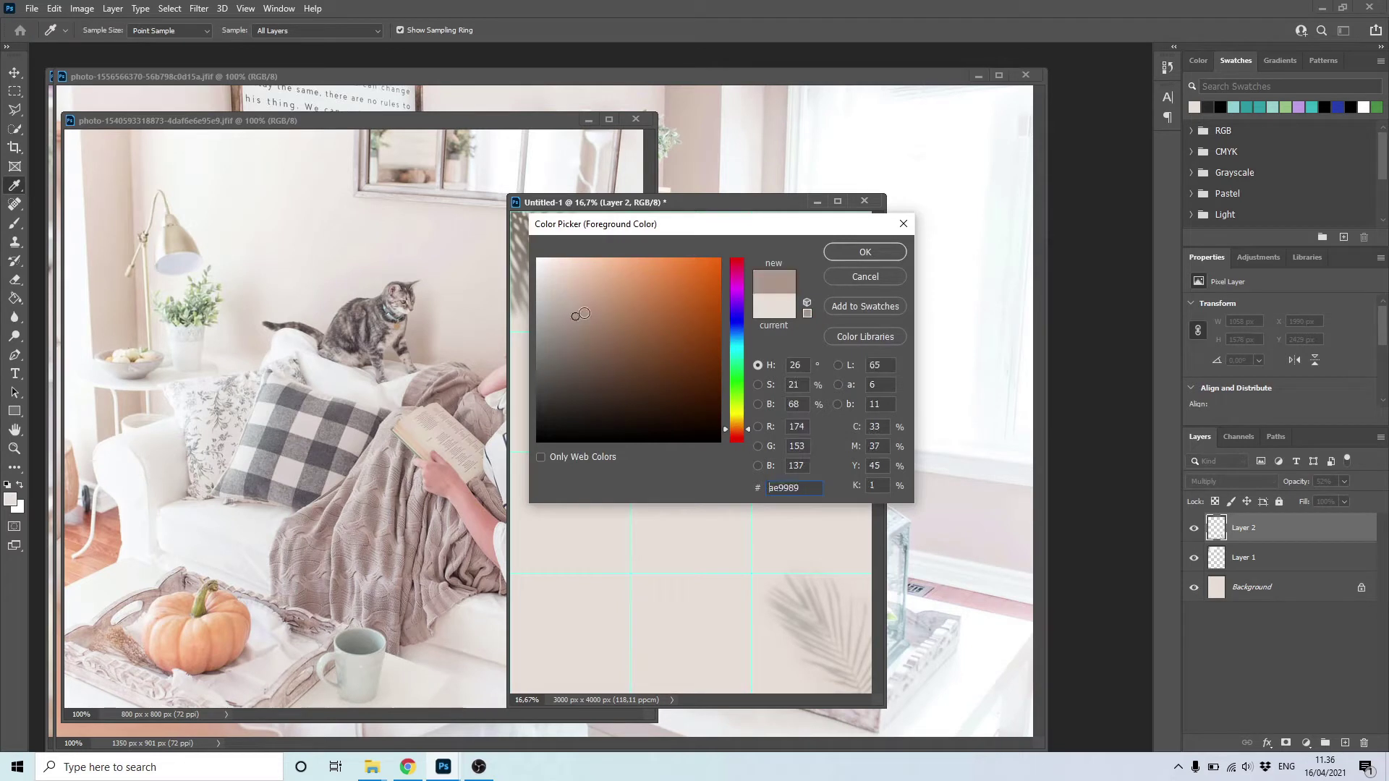
pyautogui.click(879, 250)
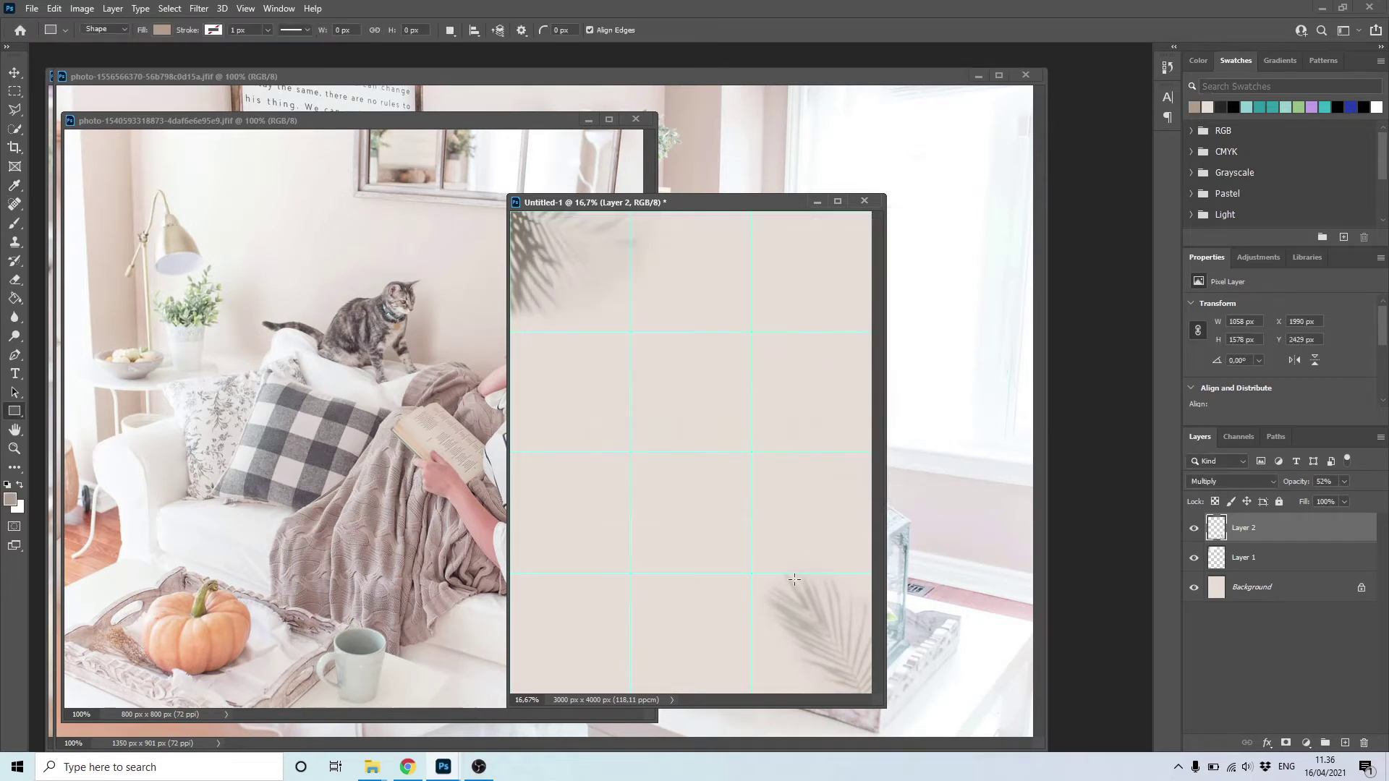
# Draw a brown square, centre it in the middle cell of the bottom row and scale it to about 813 px.
pyautogui.moveTo(768, 586); pyautogui.dragTo(850, 684)
pyautogui.press('v')
pyautogui.moveTo(786, 640); pyautogui.dragTo(736, 680)
pyautogui.hotkey('ctrl', 't')
pyautogui.moveTo(693, 639); pyautogui.dragTo(697, 641)
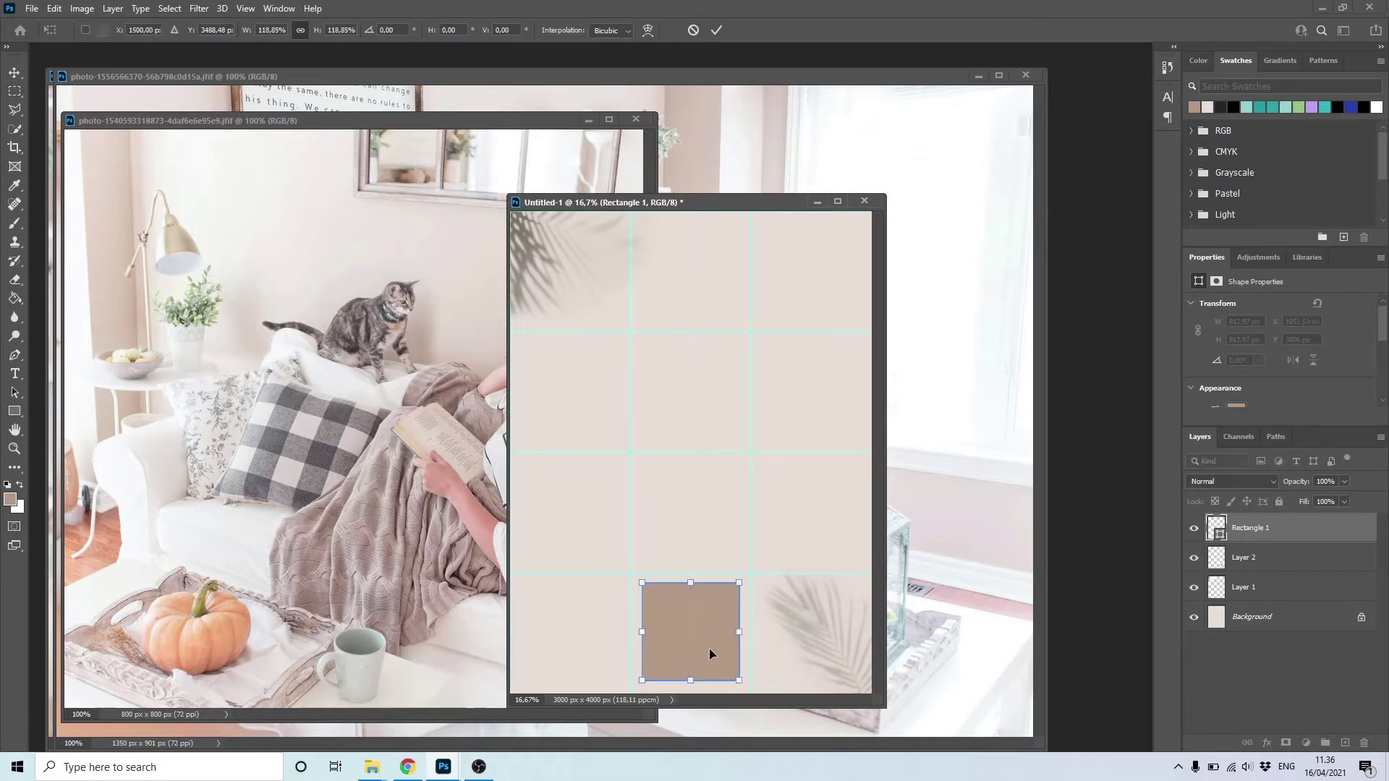
pyautogui.press('Return')
# Duplicate the brown square and scale the copy down, centred inside the original.
pyautogui.hotkey('ctrl', 'j')
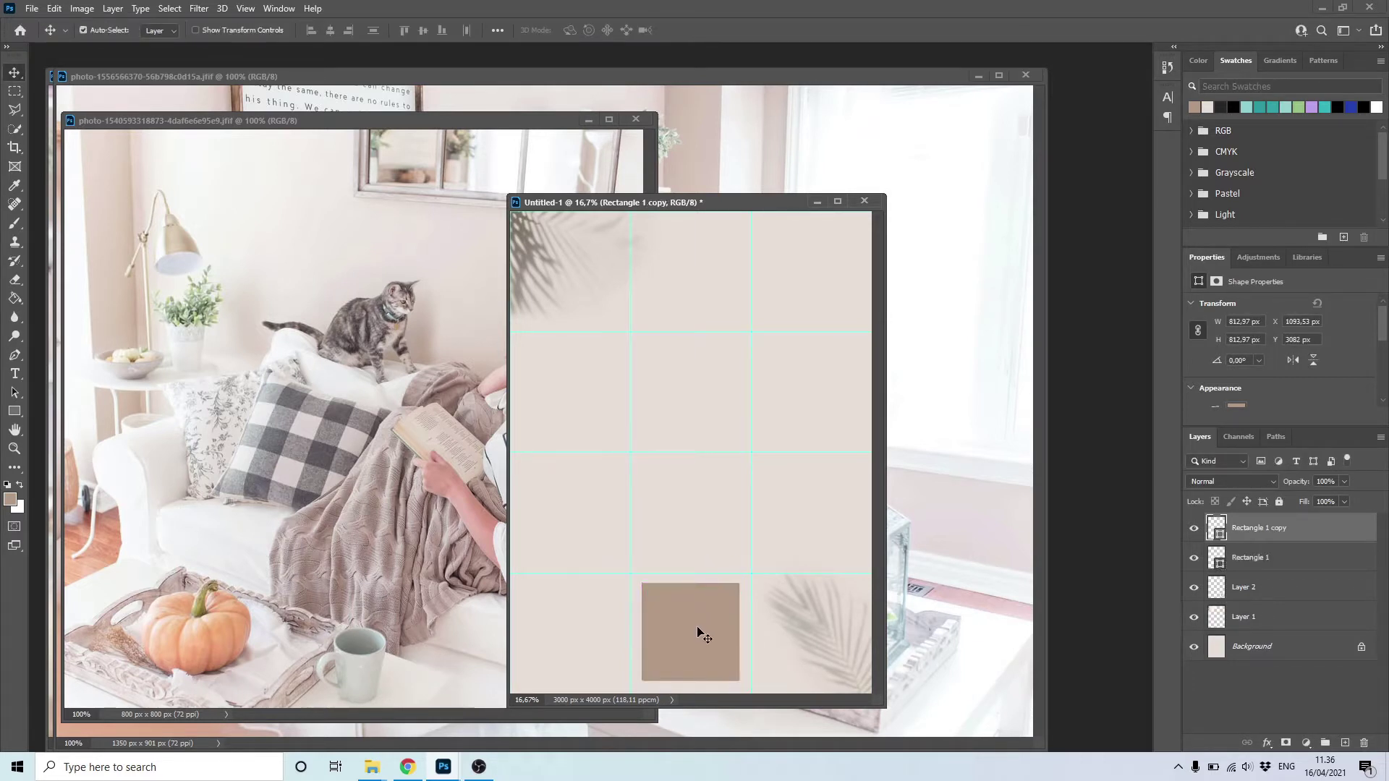
pyautogui.hotkey('ctrl', 't')
pyautogui.moveTo(741, 680); pyautogui.dragTo(727, 668)
pyautogui.moveTo(689, 615); pyautogui.dragTo(701, 628)
pyautogui.press('Return')
# Copy the photo of the woman reading with the cat over the squares and clip it to the smaller square.
pyautogui.click(368, 327)
pyautogui.moveTo(683, 622); pyautogui.dragTo(693, 627)
pyautogui.rightClick(1257, 541)
pyautogui.click(1133, 418)
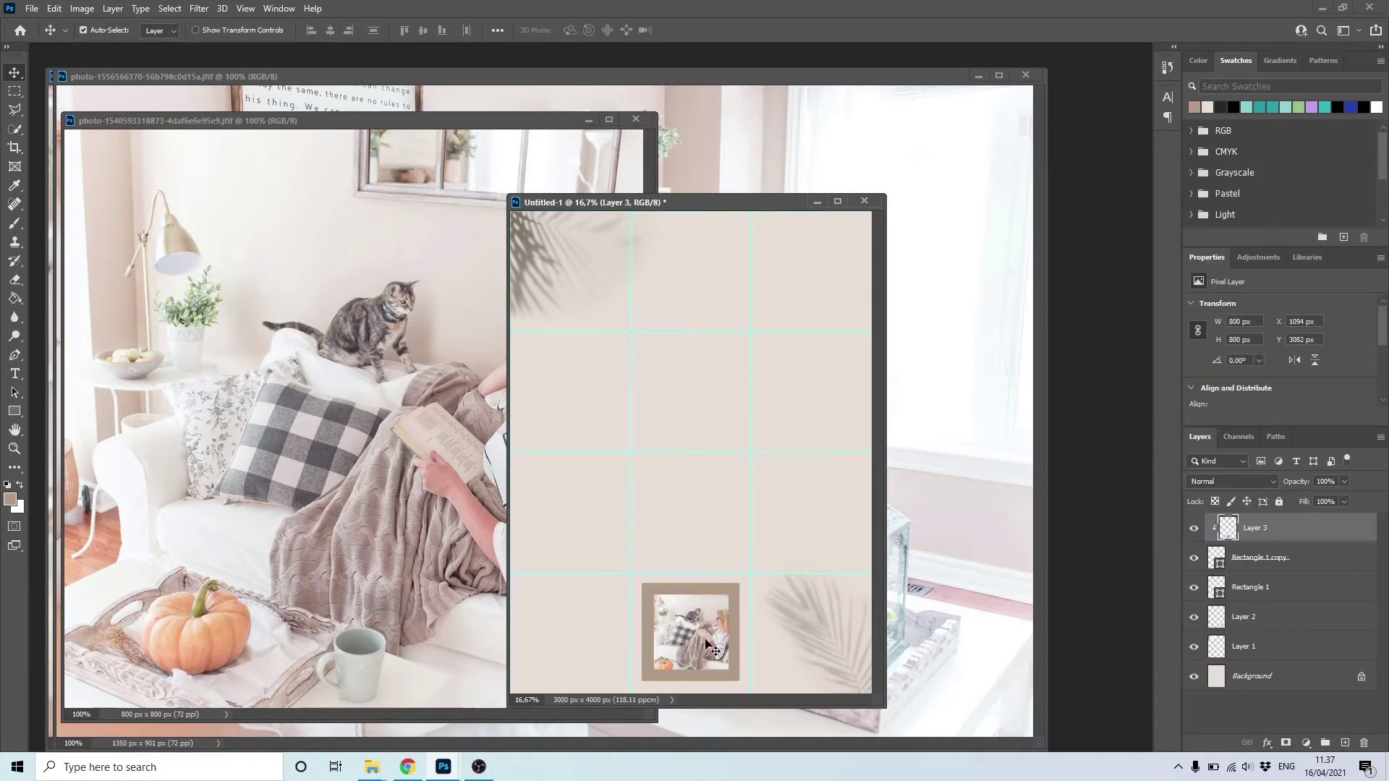
# Enlarge the inner square to about 113% so the brown frame around the photo is thinner.
pyautogui.click(1292, 563)
pyautogui.hotkey('ctrl', 't')
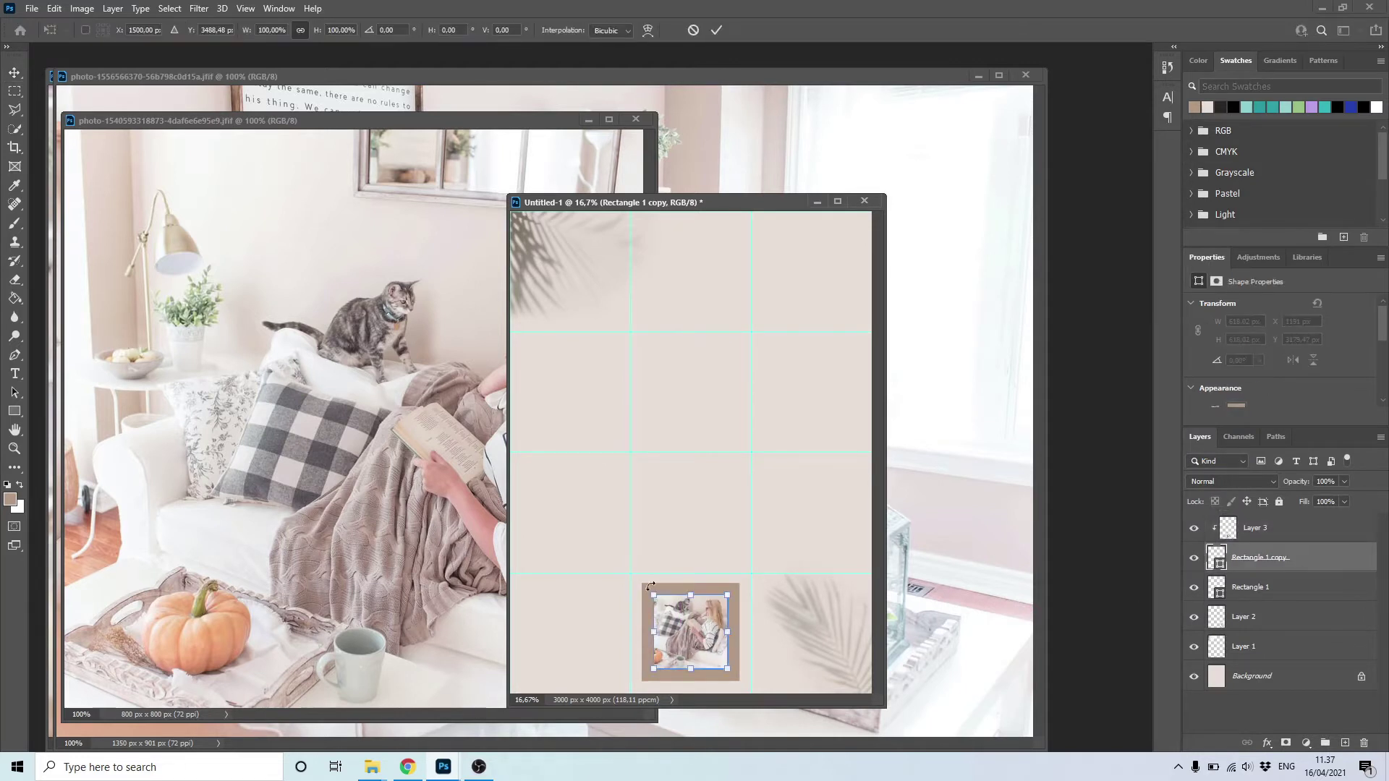
pyautogui.moveTo(651, 598); pyautogui.dragTo(646, 595)
pyautogui.moveTo(727, 669); pyautogui.dragTo(729, 675)
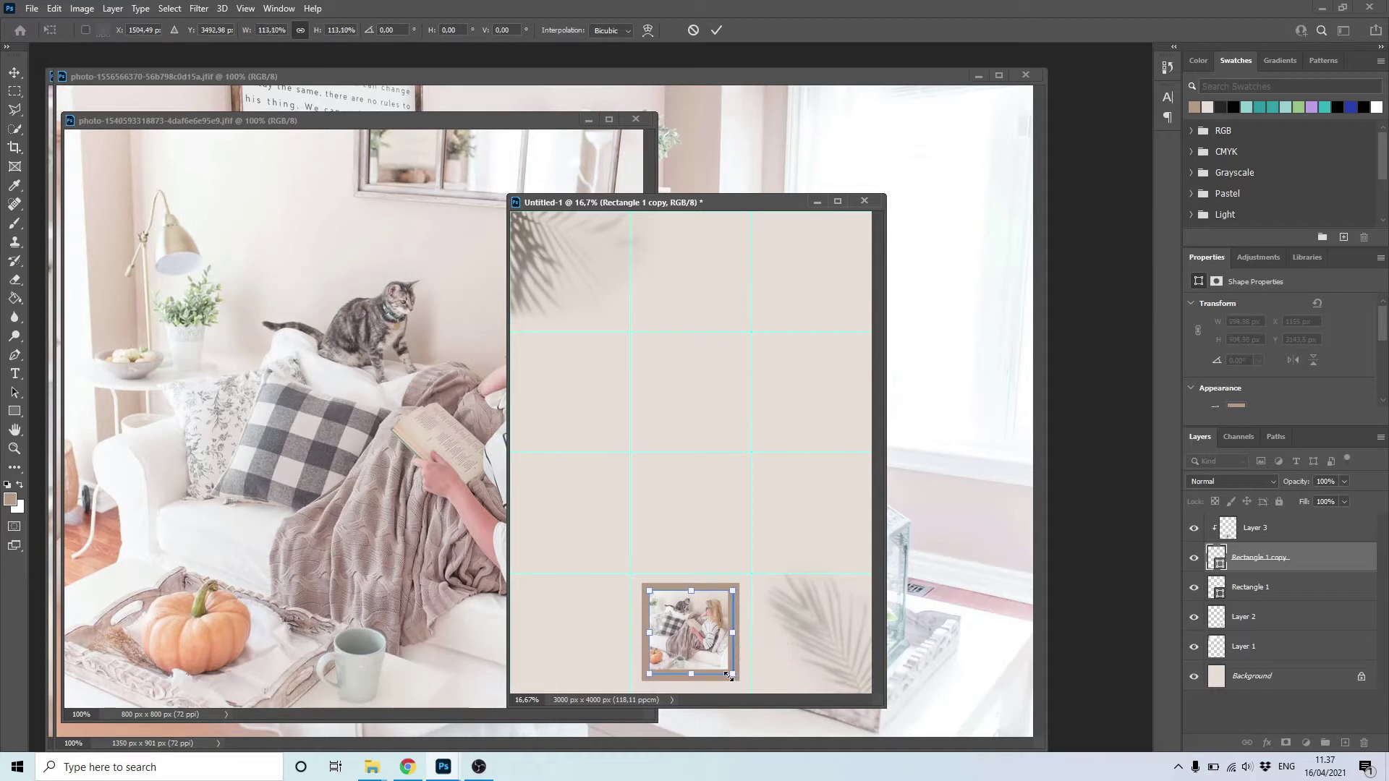
pyautogui.press('Return')
# Transform the clipped photo so that it fills the enlarged inner square.
pyautogui.click(1286, 534)
pyautogui.hotkey('ctrl', 't')
pyautogui.moveTo(688, 625); pyautogui.dragTo(697, 636)
pyautogui.press('Return')
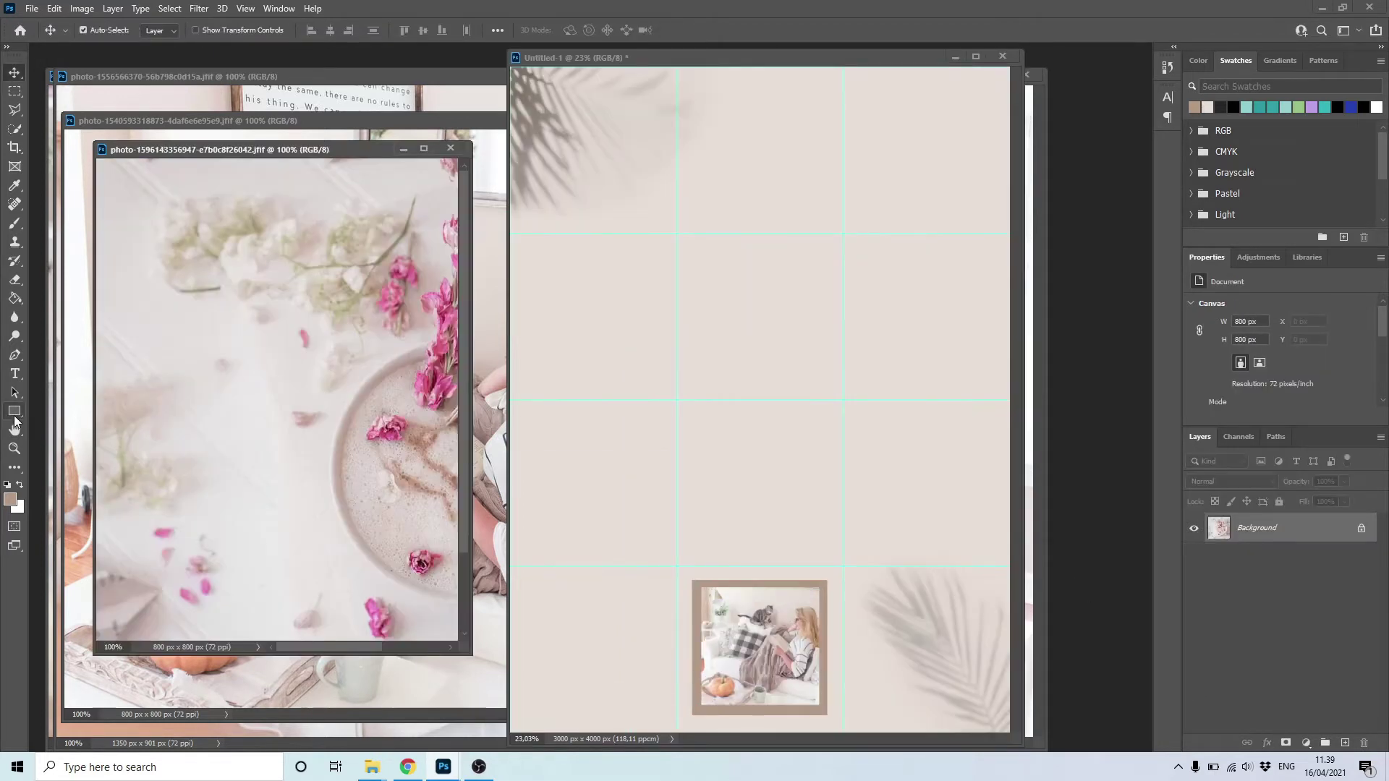
# Draw a brown rectangle of about 387 x 483 px in the bottom-left cell and place a copy diagonally below it.
pyautogui.click(529, 581)
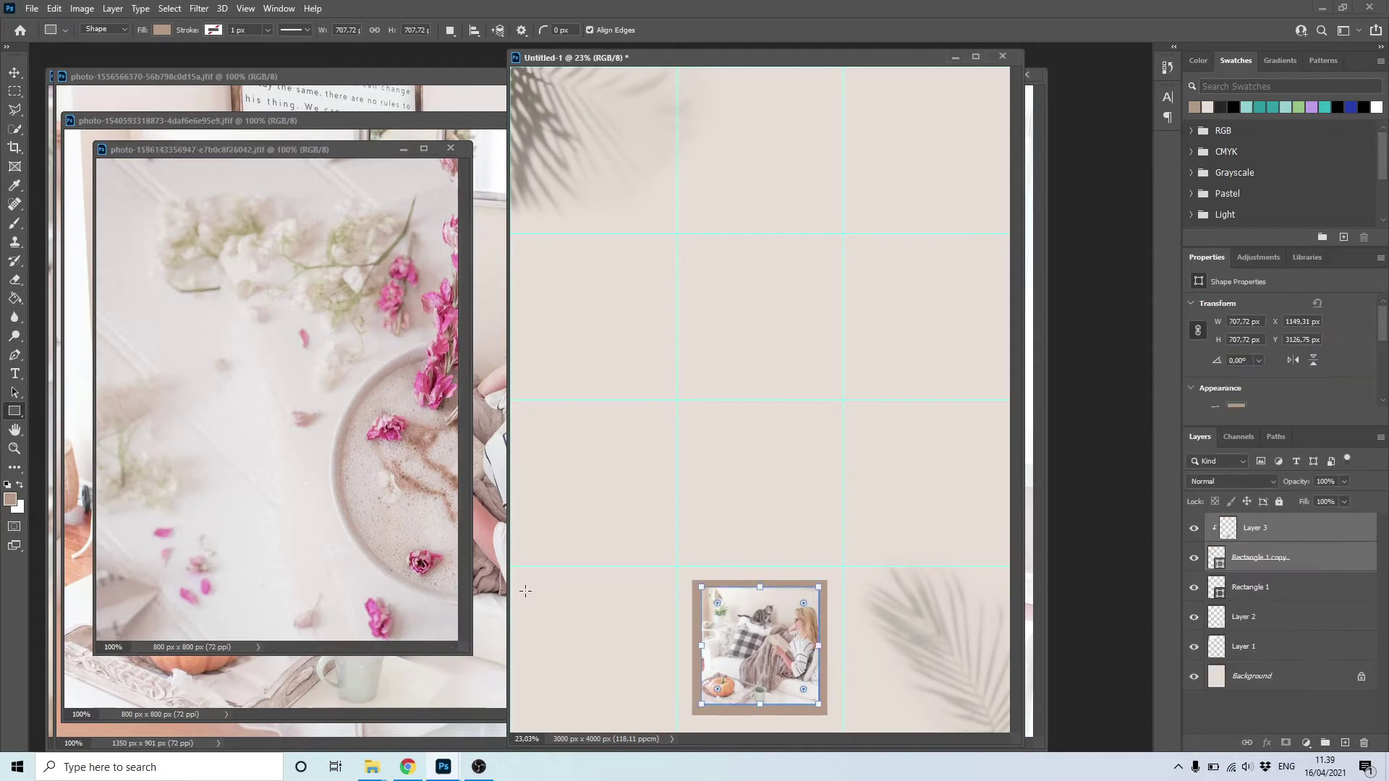
pyautogui.moveTo(523, 578); pyautogui.dragTo(631, 674)
pyautogui.press('v')
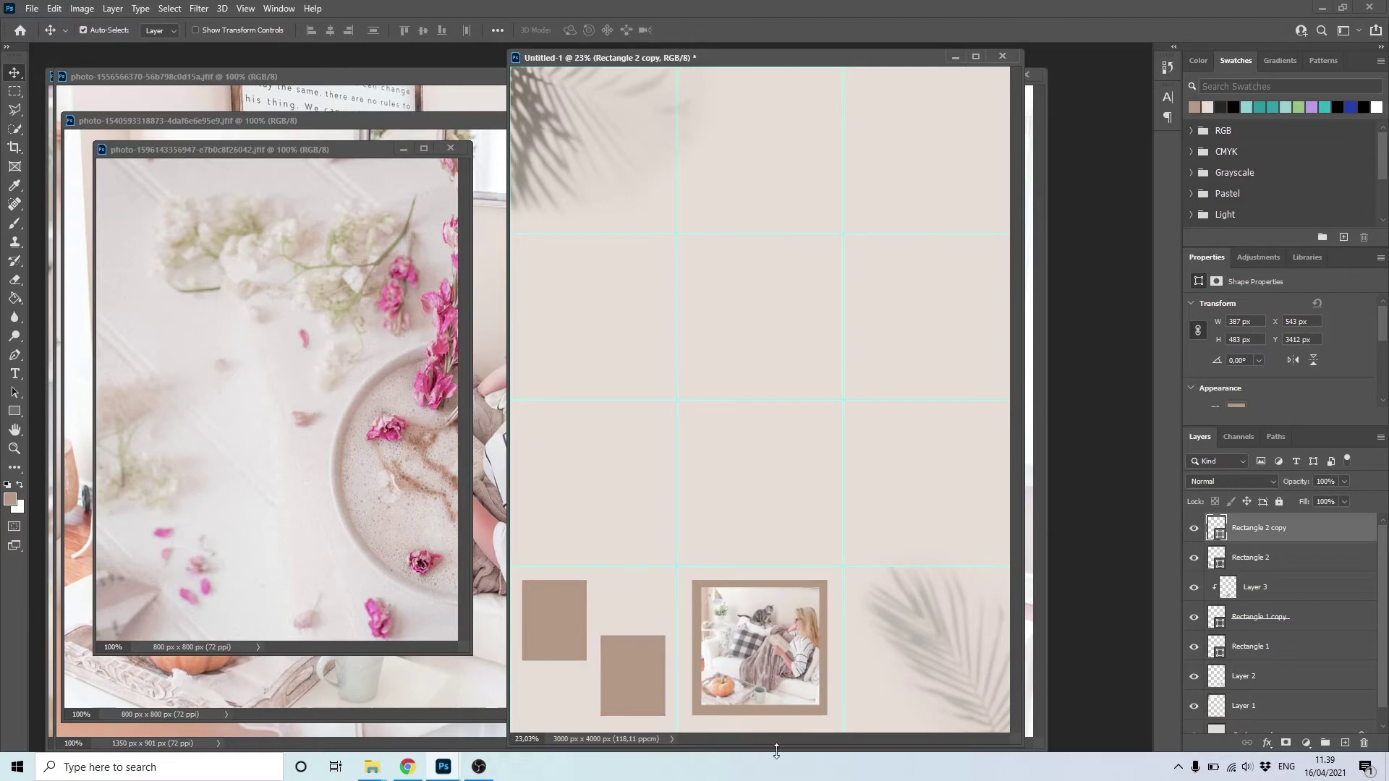
# Copy the pink flower and bowl photo into the layout, clip it to the lower small rectangle and position it there.
pyautogui.moveTo(369, 449); pyautogui.dragTo(553, 628)
pyautogui.rightClick(1262, 542)
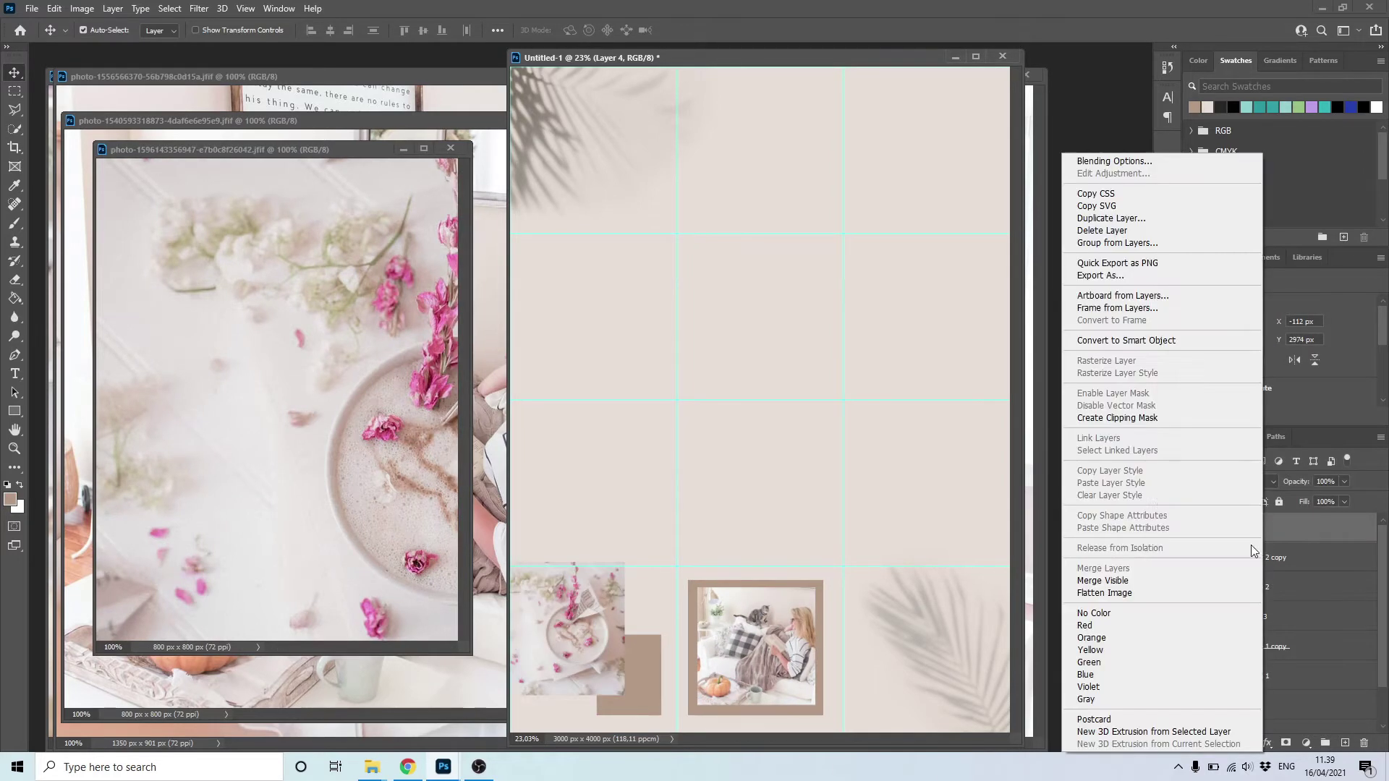
pyautogui.click(1122, 416)
pyautogui.moveTo(606, 670); pyautogui.dragTo(661, 715)
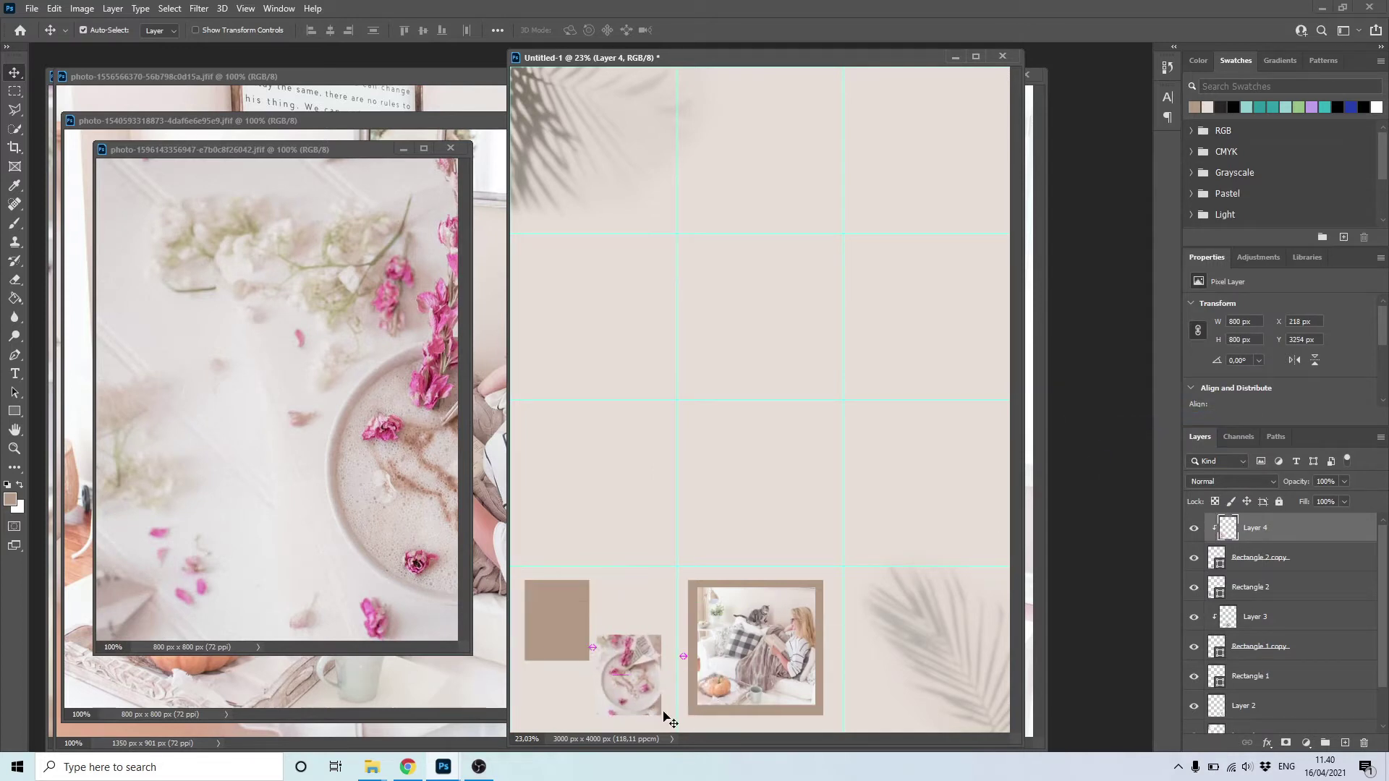
# Close the source documents of the woman reading with the cat and of the pink flowers.
pyautogui.click(340, 481)
pyautogui.click(450, 148)
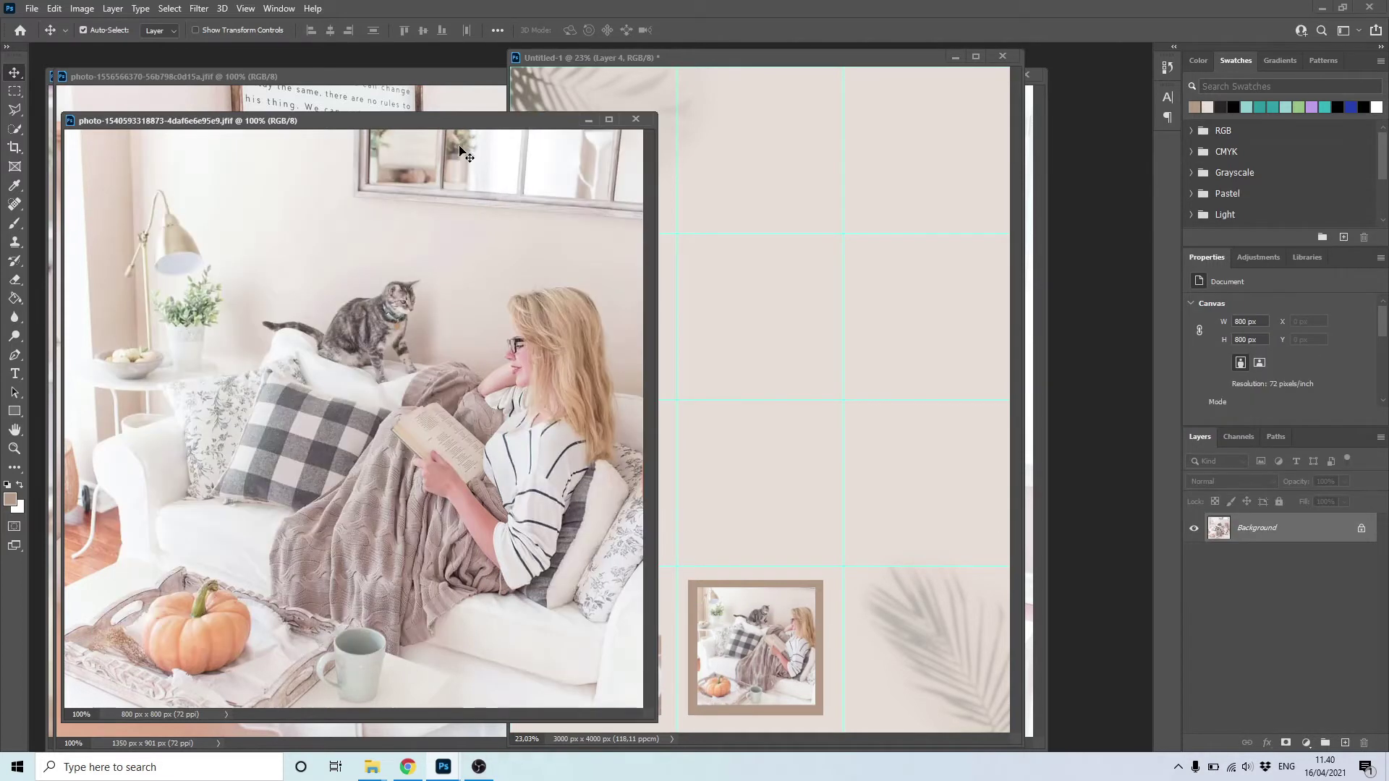
pyautogui.click(639, 118)
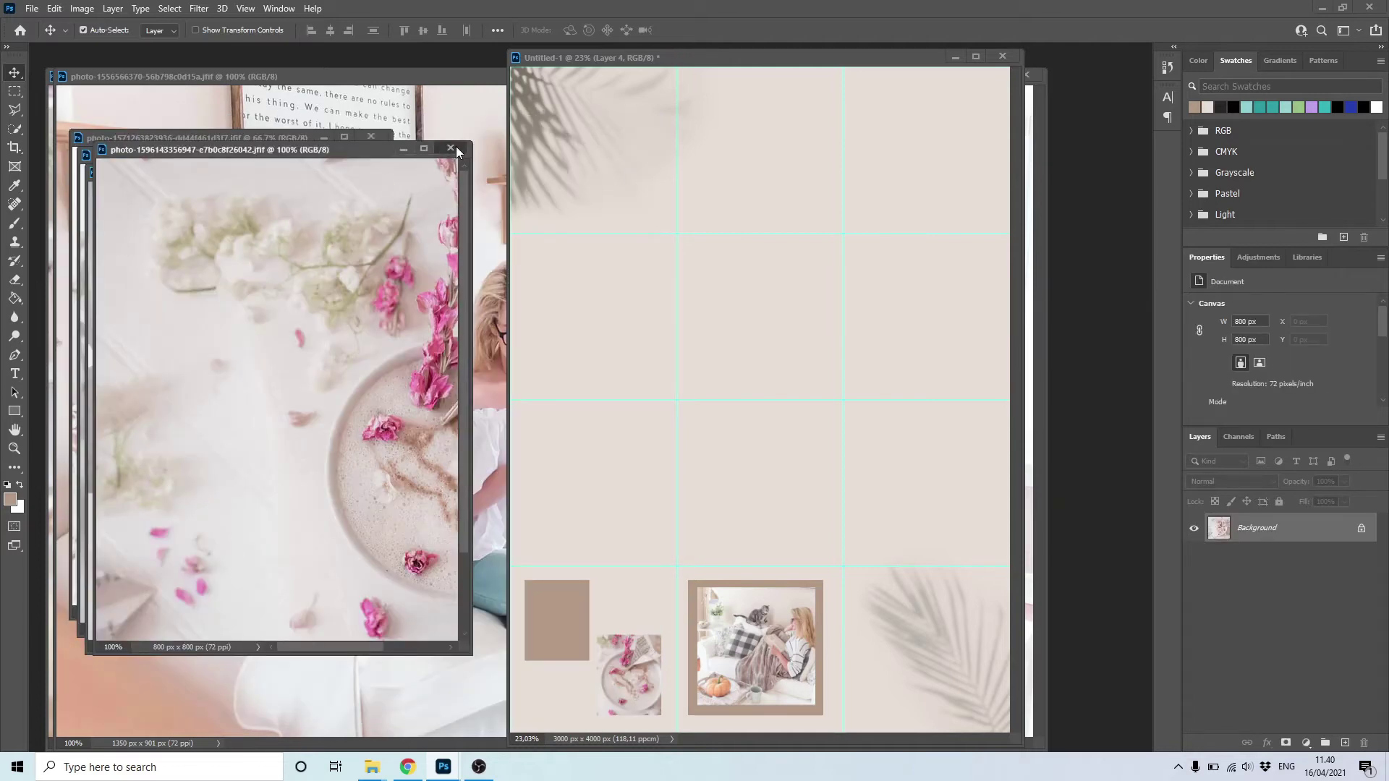
pyautogui.click(450, 148)
# Copy the photo of the woman with the laptop and clip it to the upper small rectangle by placing its layer directly above.
pyautogui.moveTo(246, 400); pyautogui.dragTo(593, 628)
pyautogui.rightClick(1271, 532)
pyautogui.click(1338, 543)
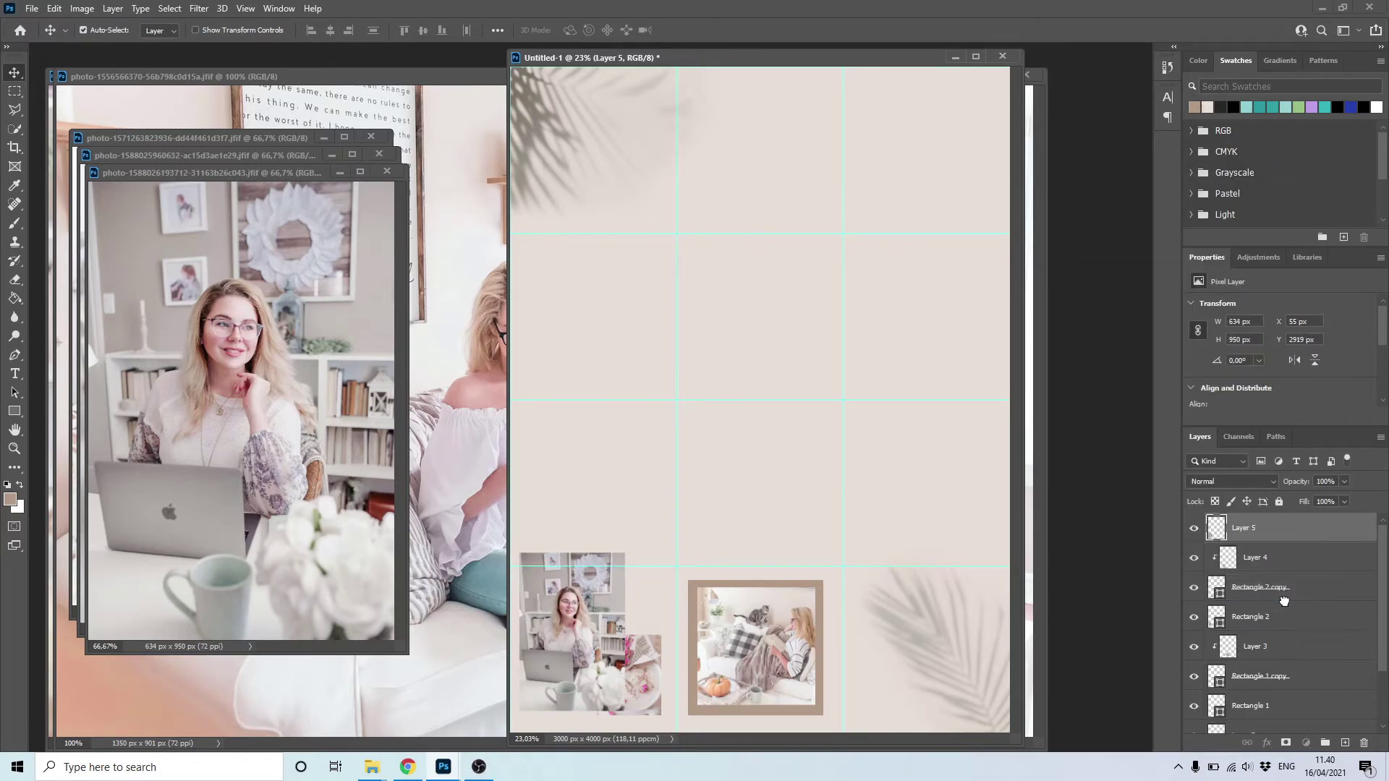
pyautogui.moveTo(1284, 600); pyautogui.dragTo(1273, 589)
pyautogui.rightClick(1242, 587)
pyautogui.click(1071, 418)
pyautogui.moveTo(564, 621); pyautogui.dragTo(553, 610)
# Duplicate the framed cat photo with its squares into the right cell of the third row and delete the copy's photo.
pyautogui.click(1249, 637)
pyautogui.scroll(-1, 1249, 637)
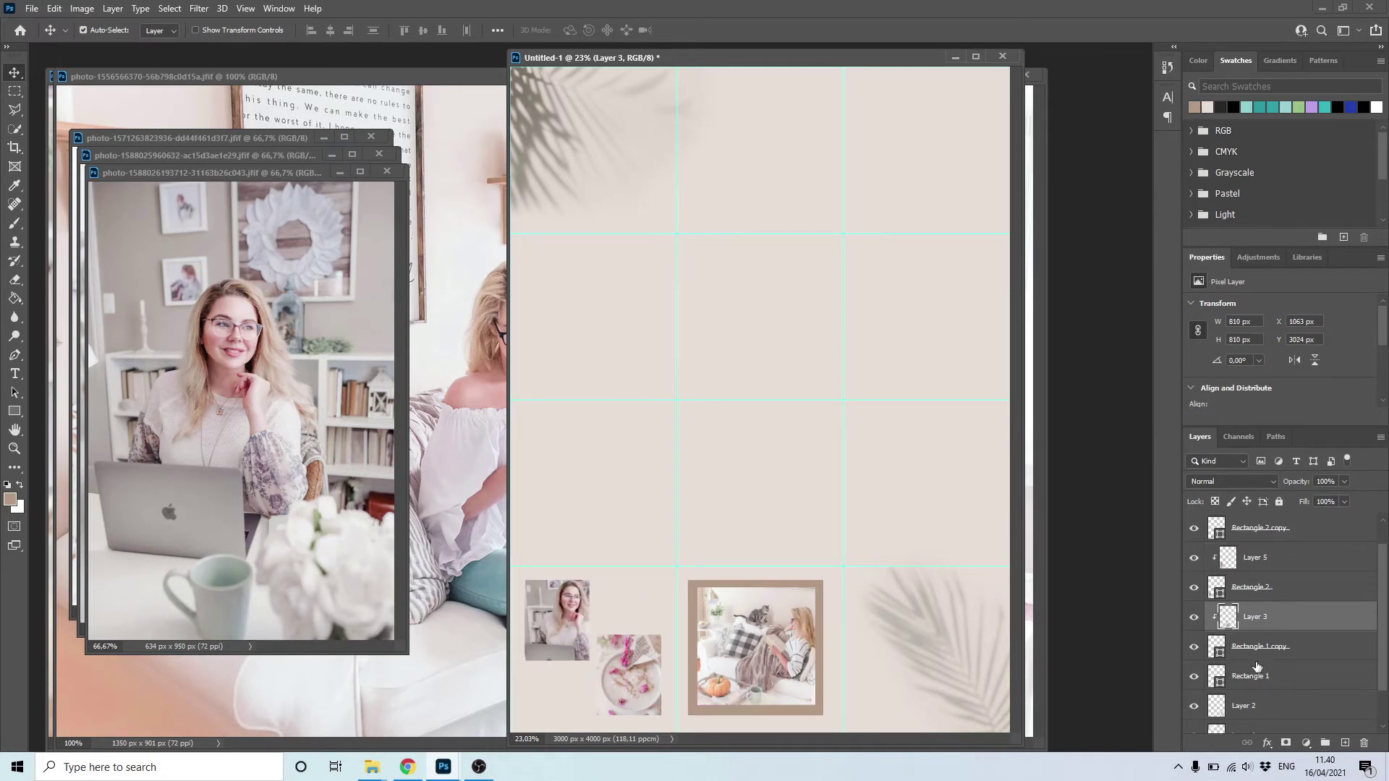
pyautogui.keyDown('shift'); pyautogui.click(1276, 653); pyautogui.keyUp('shift')
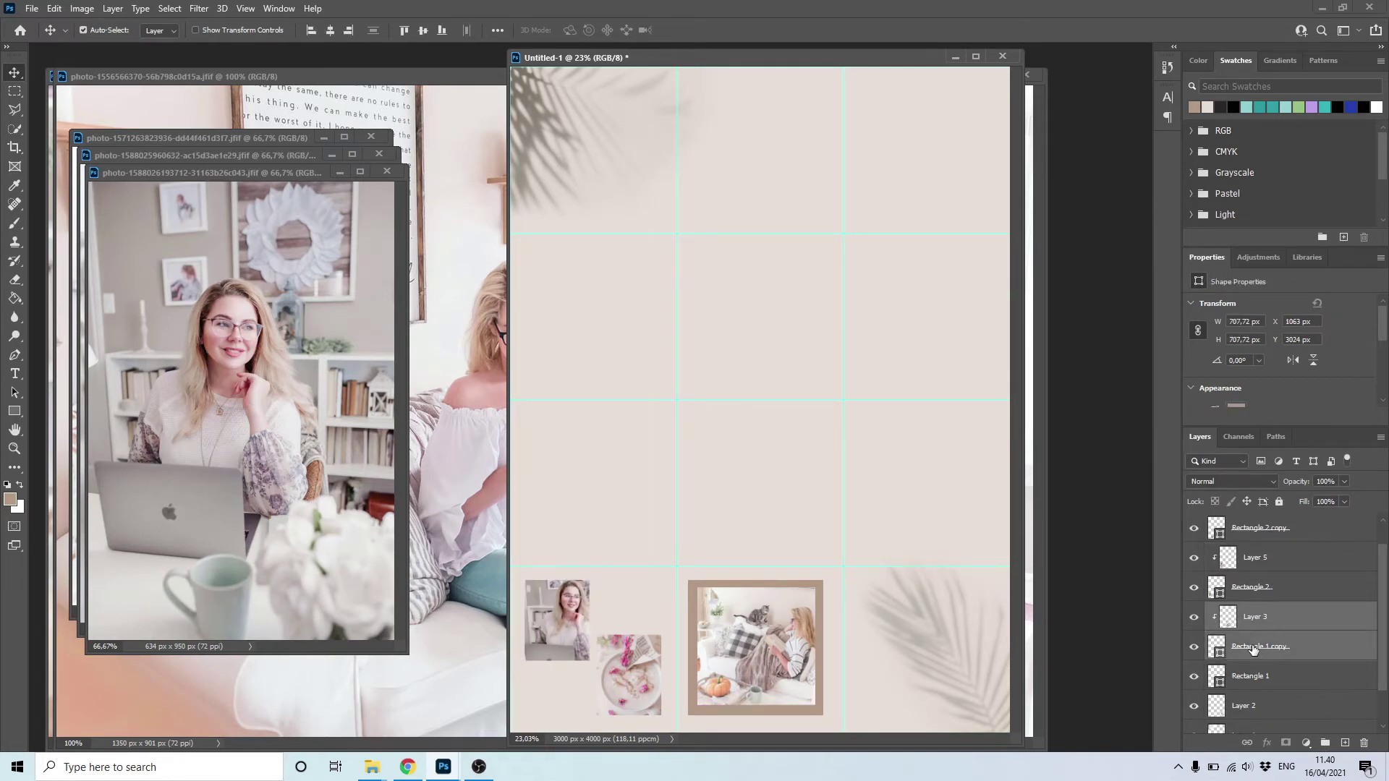
pyautogui.scroll(-1, 1263, 651)
pyautogui.keyDown('shift'); pyautogui.click(1262, 649); pyautogui.keyUp('shift')
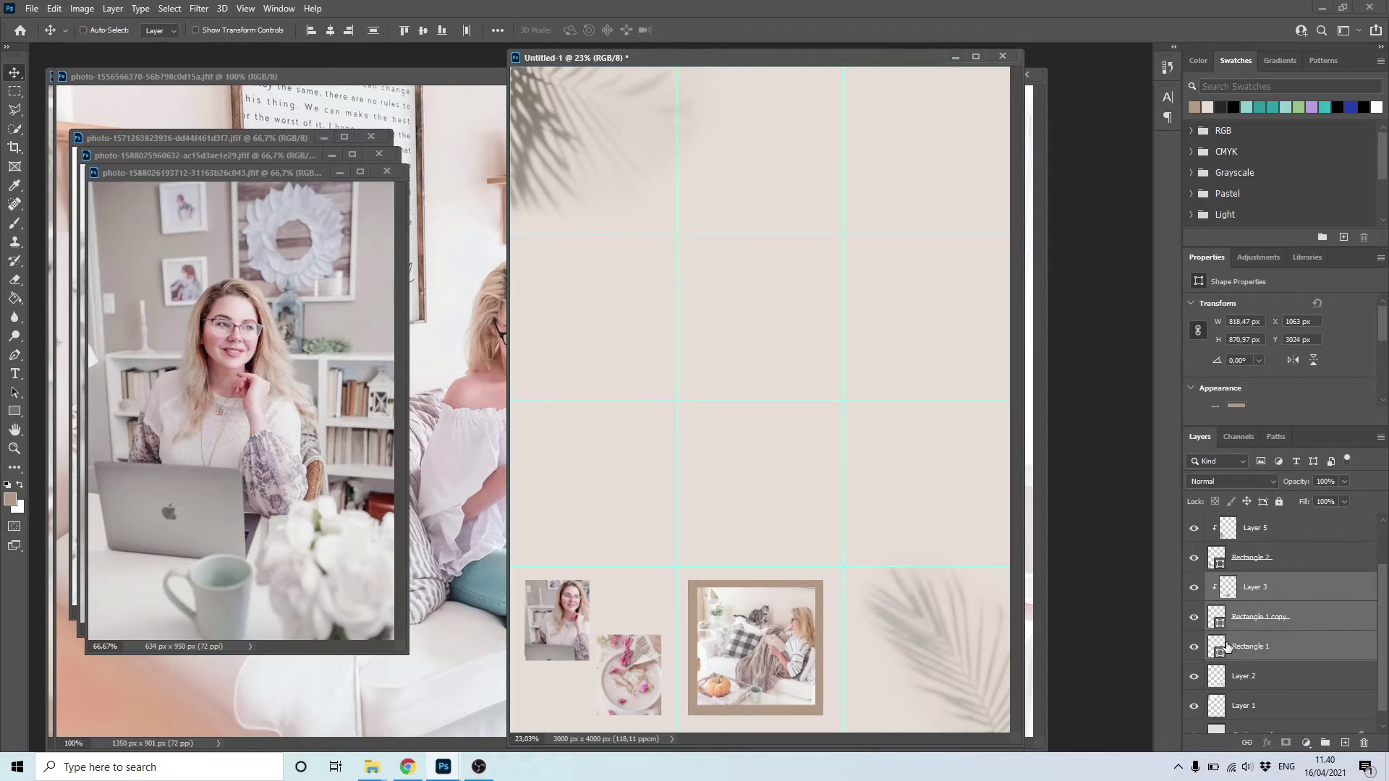
pyautogui.hotkey('ctrl', 'j')
pyautogui.moveTo(741, 682); pyautogui.dragTo(917, 500)
pyautogui.click(1284, 586)
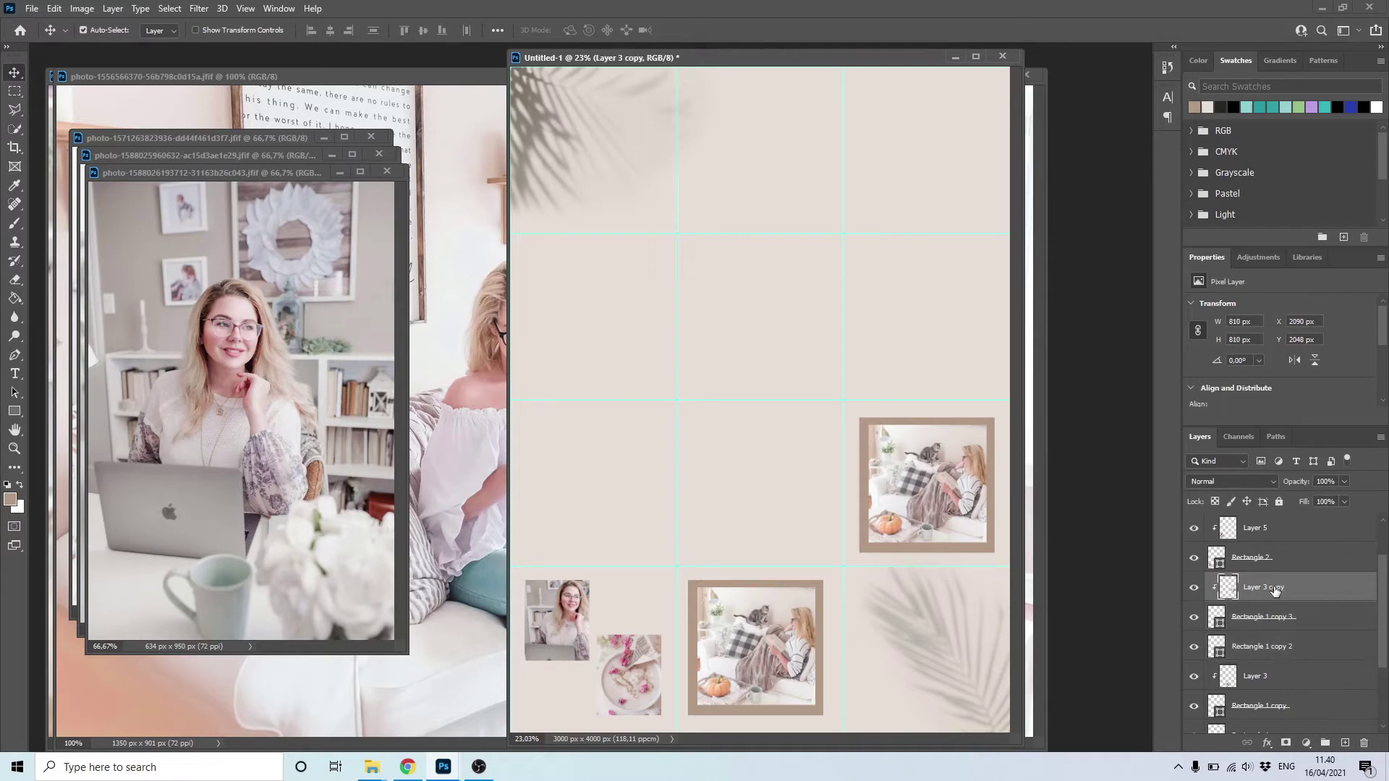
pyautogui.press('Delete')
# Copy the mint mug photo into the empty third-row frame and clip it to the inner square.
pyautogui.click(387, 171)
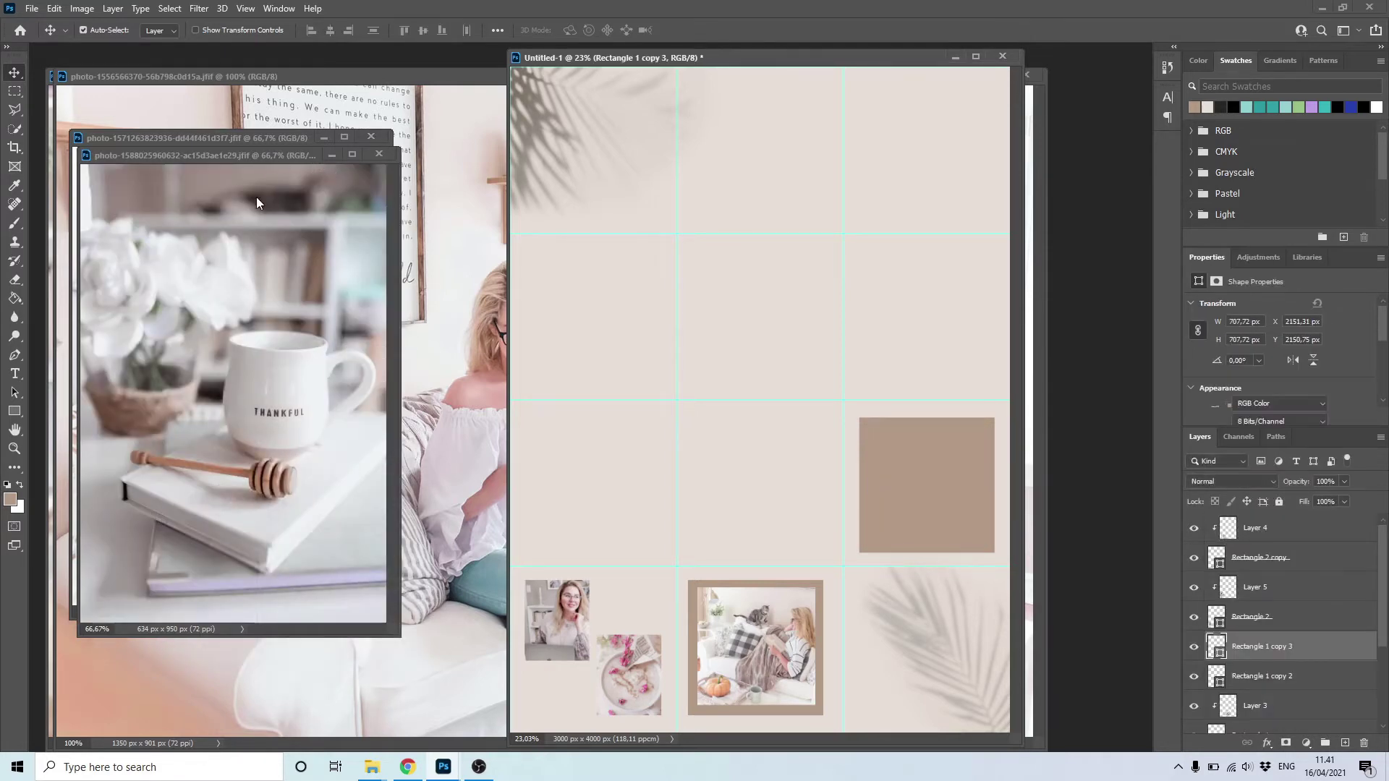
pyautogui.hotkey('ctrl', 'w')
pyautogui.click(437, 231)
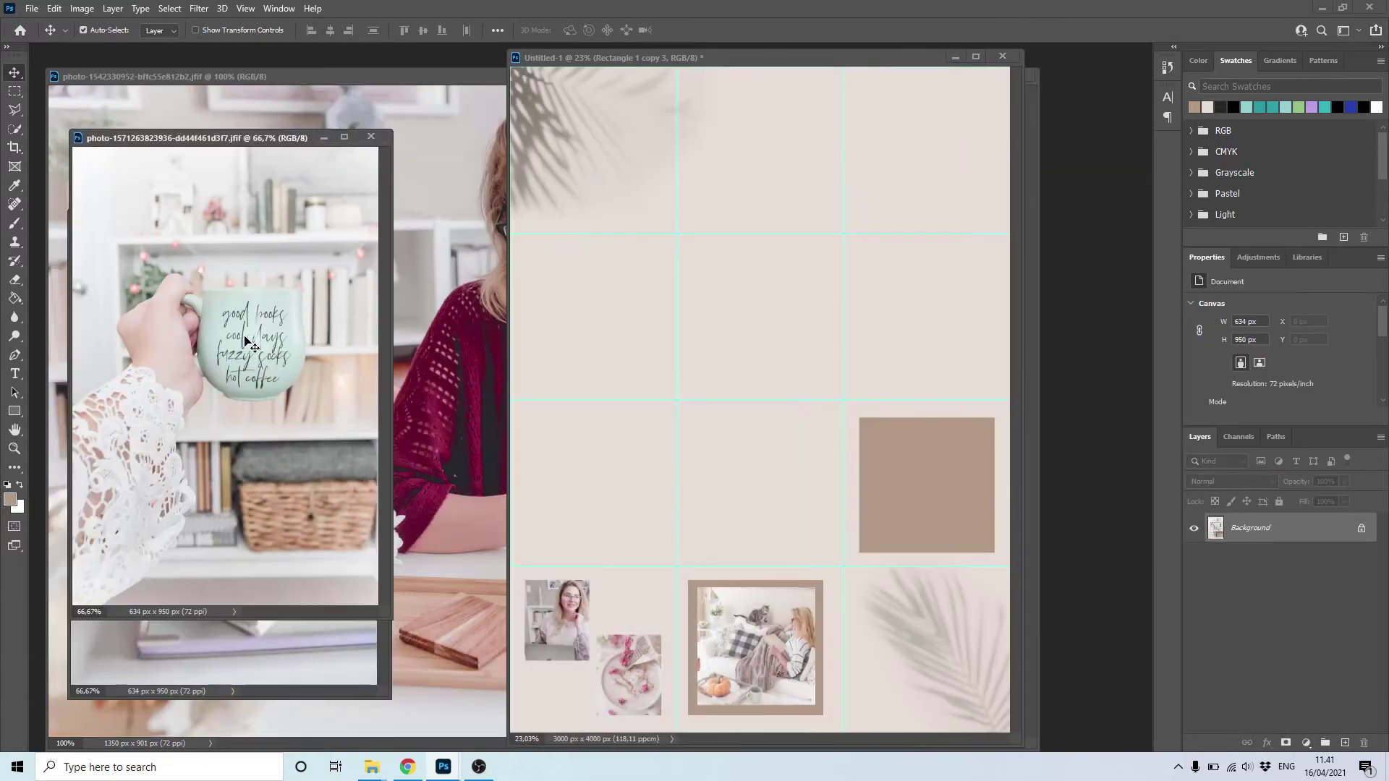
pyautogui.moveTo(910, 489); pyautogui.dragTo(911, 490)
pyautogui.rightClick(1265, 655)
pyautogui.click(1248, 318)
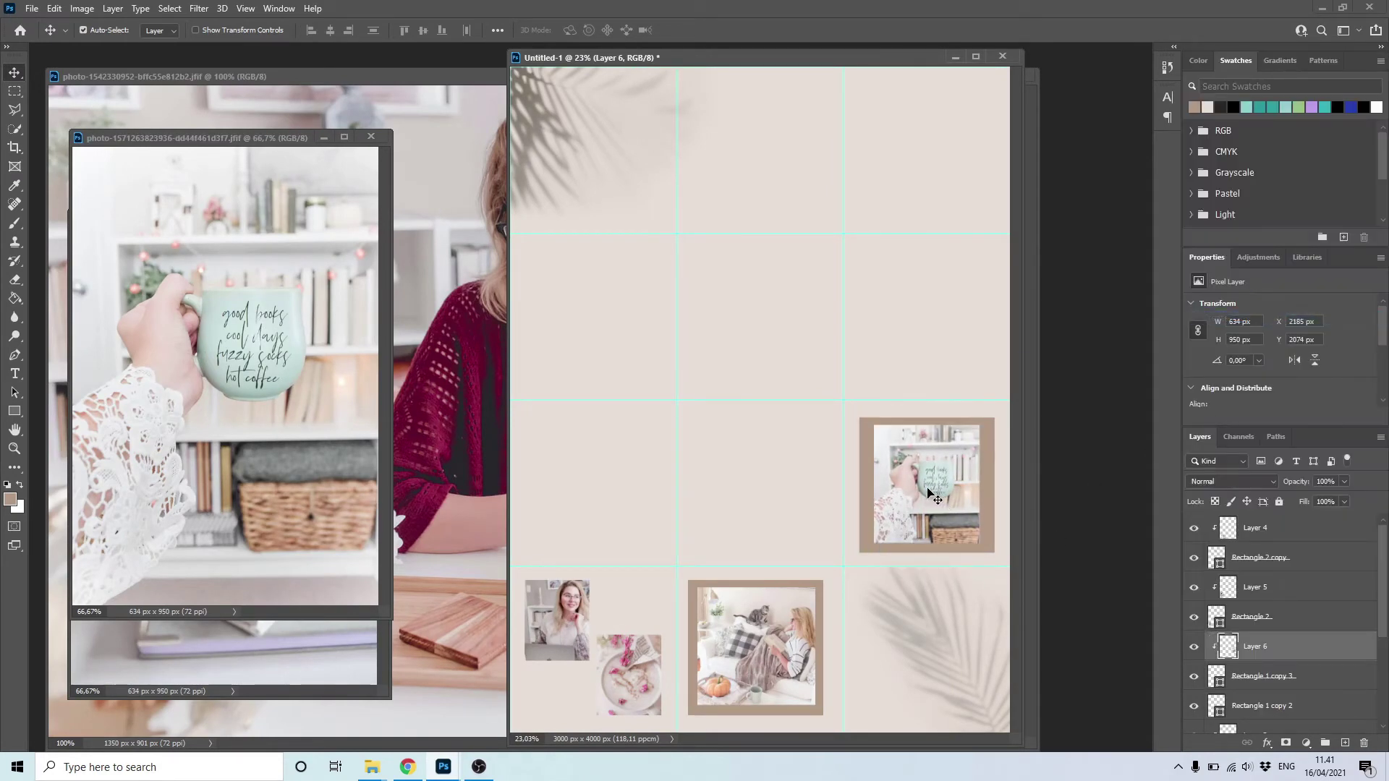
# Scale the clipped mug photo up to about 824 x 1234 px so that it fills the inner square.
pyautogui.hotkey('ctrl', 't')
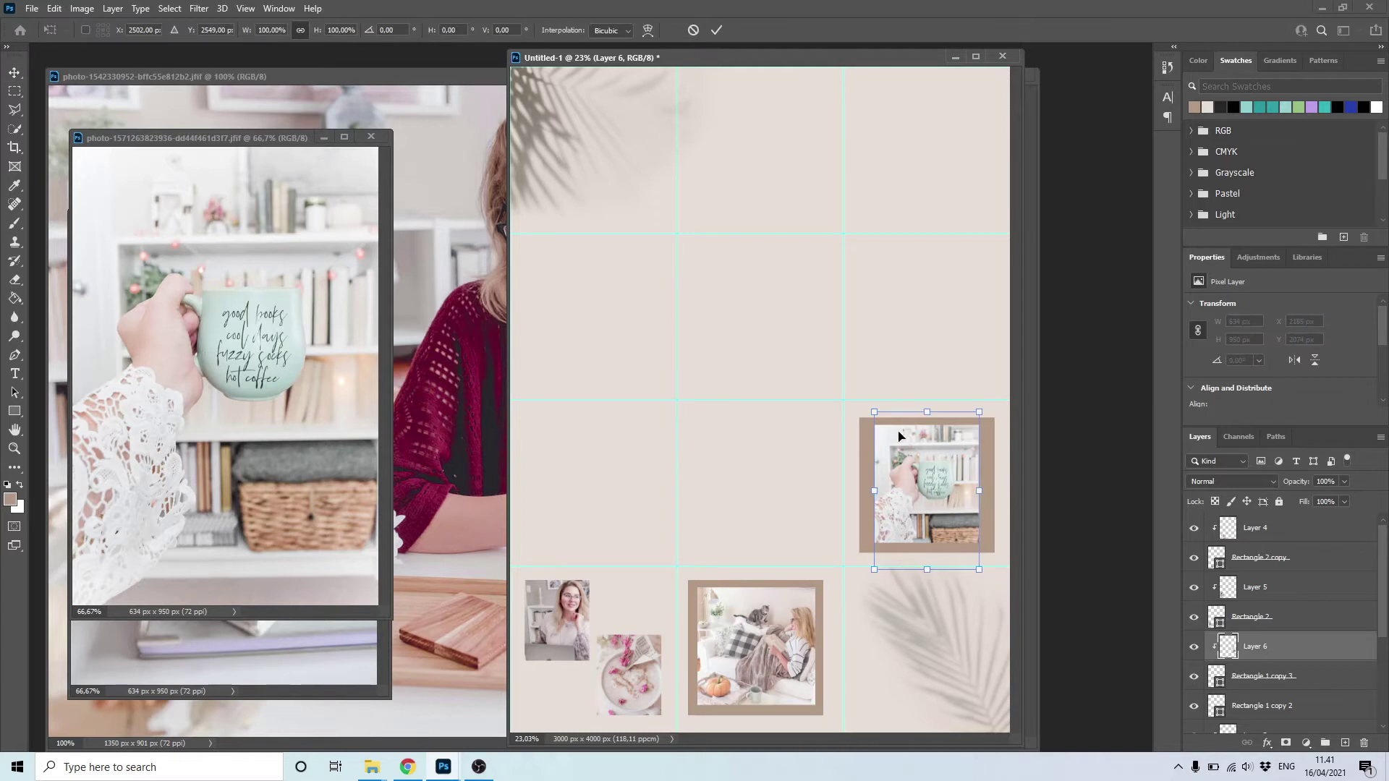
pyautogui.moveTo(870, 412); pyautogui.dragTo(856, 390)
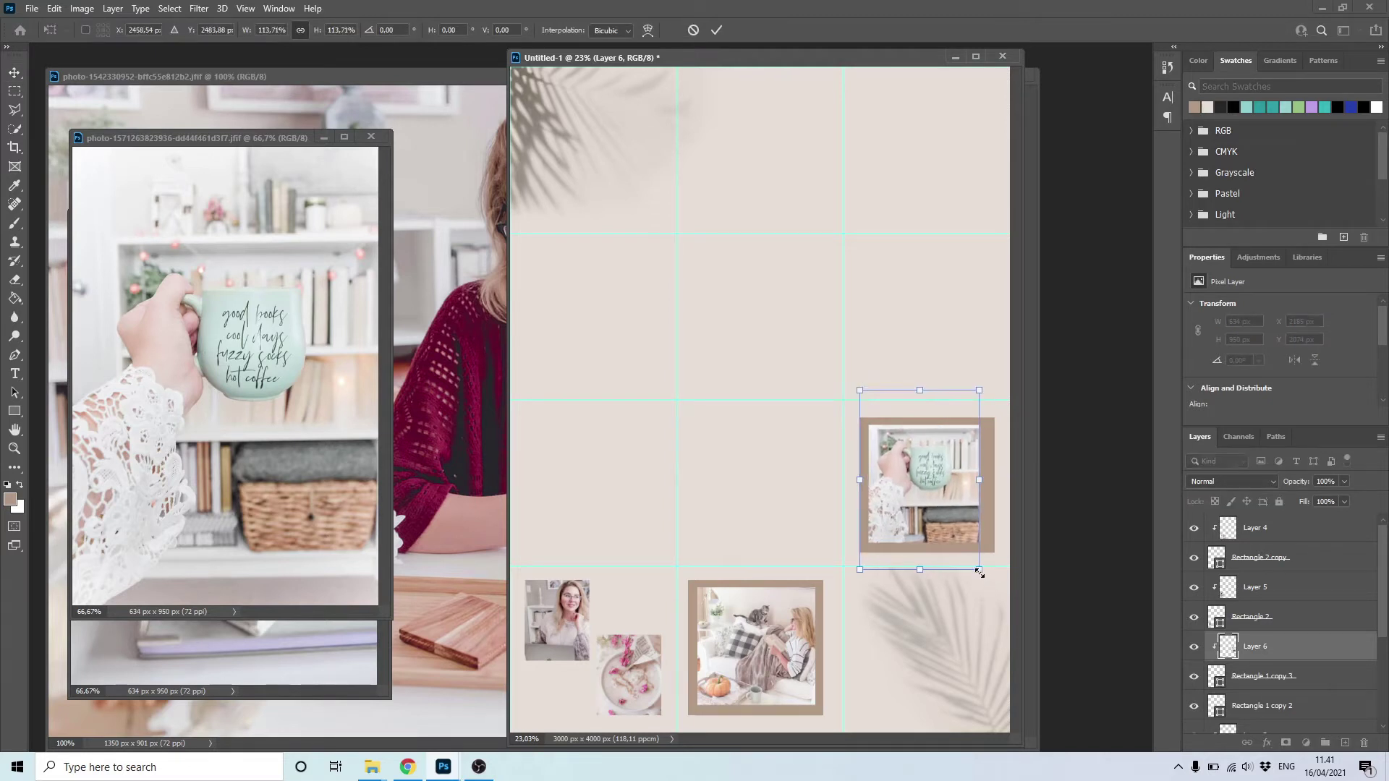
pyautogui.moveTo(979, 572); pyautogui.dragTo(1001, 595)
pyautogui.press('Return')
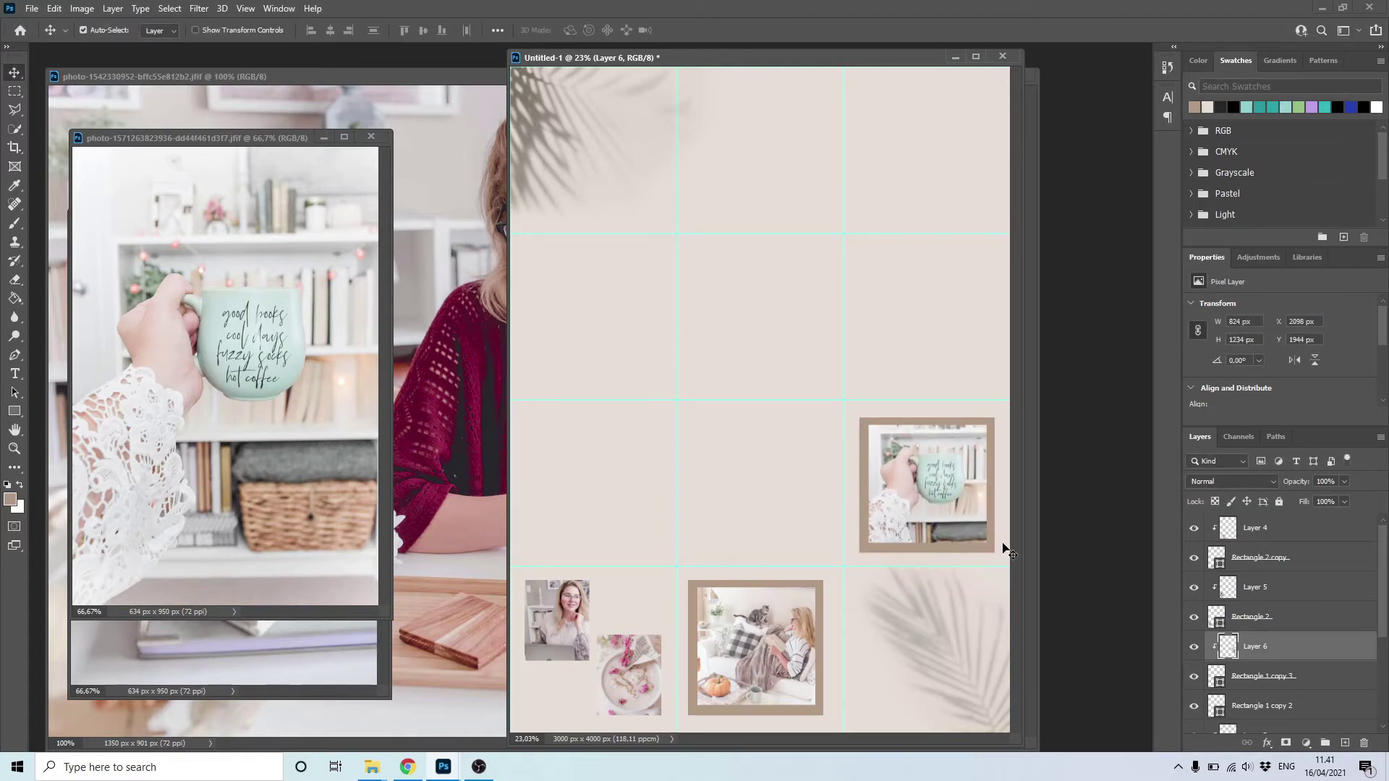
# Duplicate the framed mug photo into the left cell of the second row and the middle cell of the first row.
pyautogui.scroll(-1, 1247, 657)
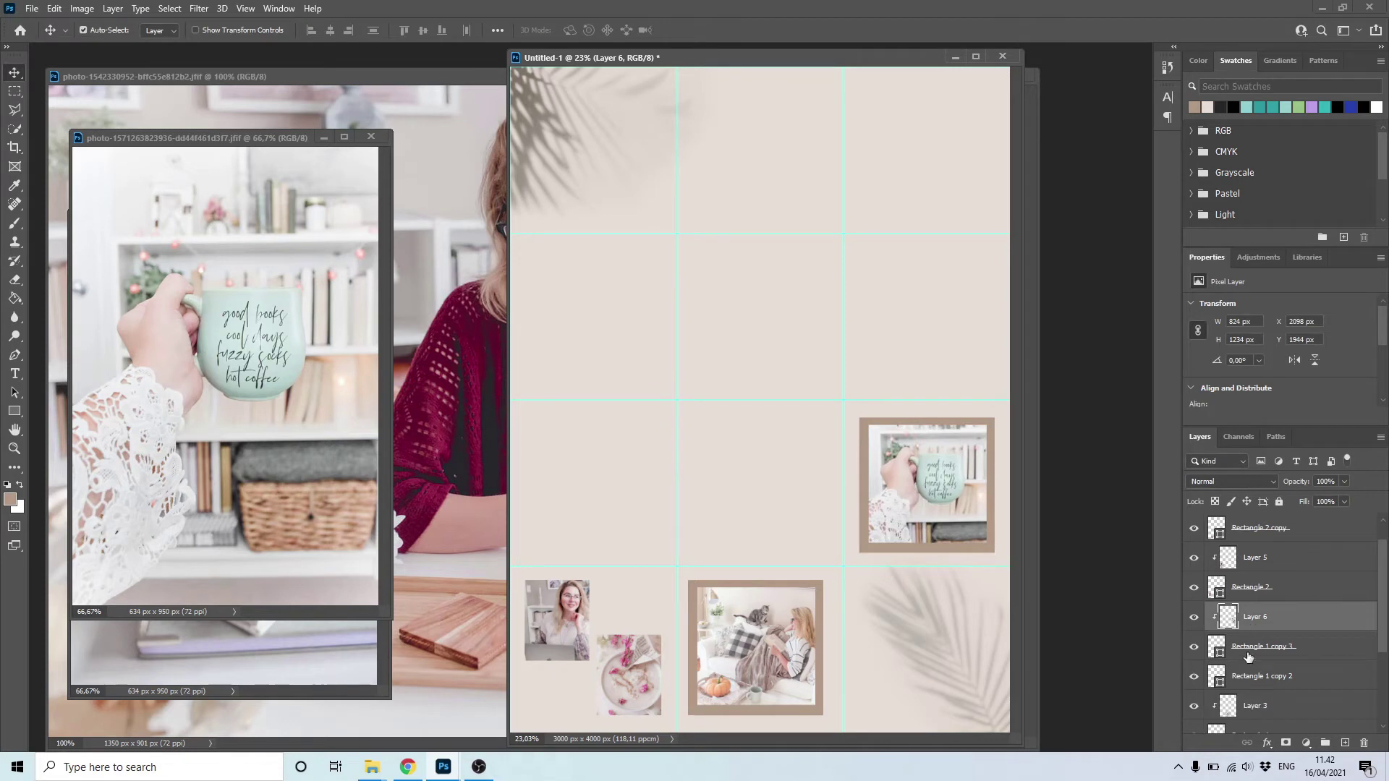
pyautogui.keyDown('shift'); pyautogui.click(1277, 651); pyautogui.keyUp('shift')
pyautogui.keyDown('shift'); pyautogui.click(1251, 674); pyautogui.keyUp('shift')
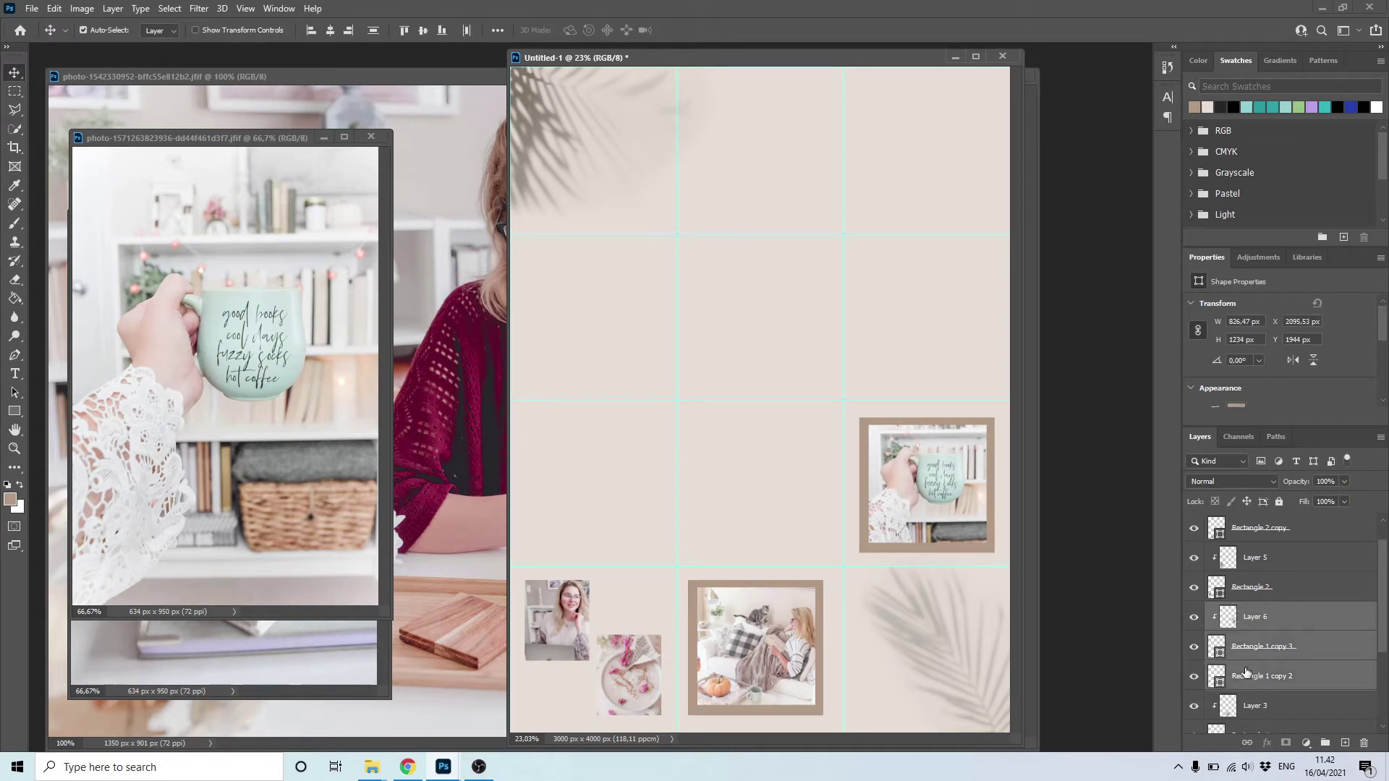
pyautogui.moveTo(967, 506); pyautogui.dragTo(755, 171)
# Close the mint mug source document and delete the mug photo from the first-row frame.
pyautogui.click(384, 136)
pyautogui.click(370, 136)
pyautogui.click(1297, 647)
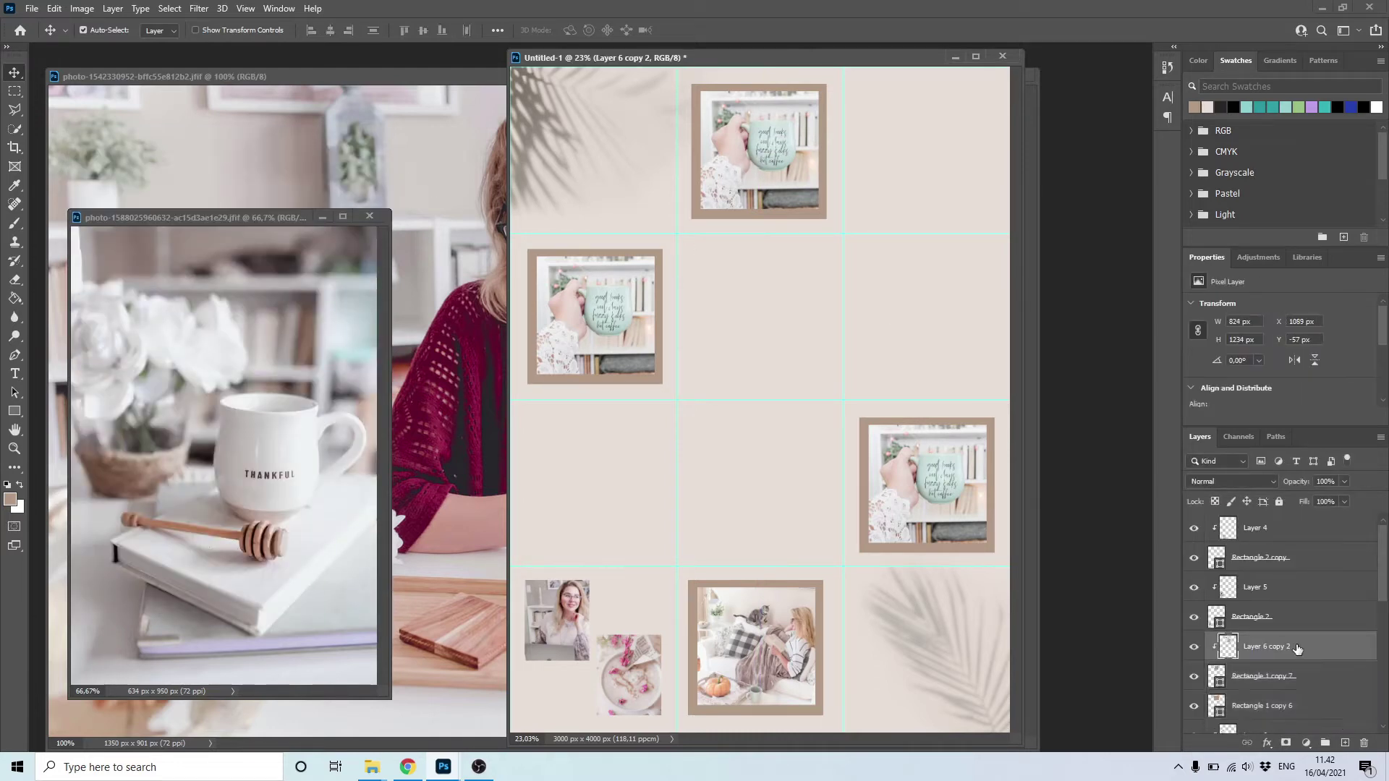
pyautogui.press('Delete')
# Copy the photo of the woman in the burgundy cardigan, clip it to the first-row inner square and centre her in it.
pyautogui.click(480, 376)
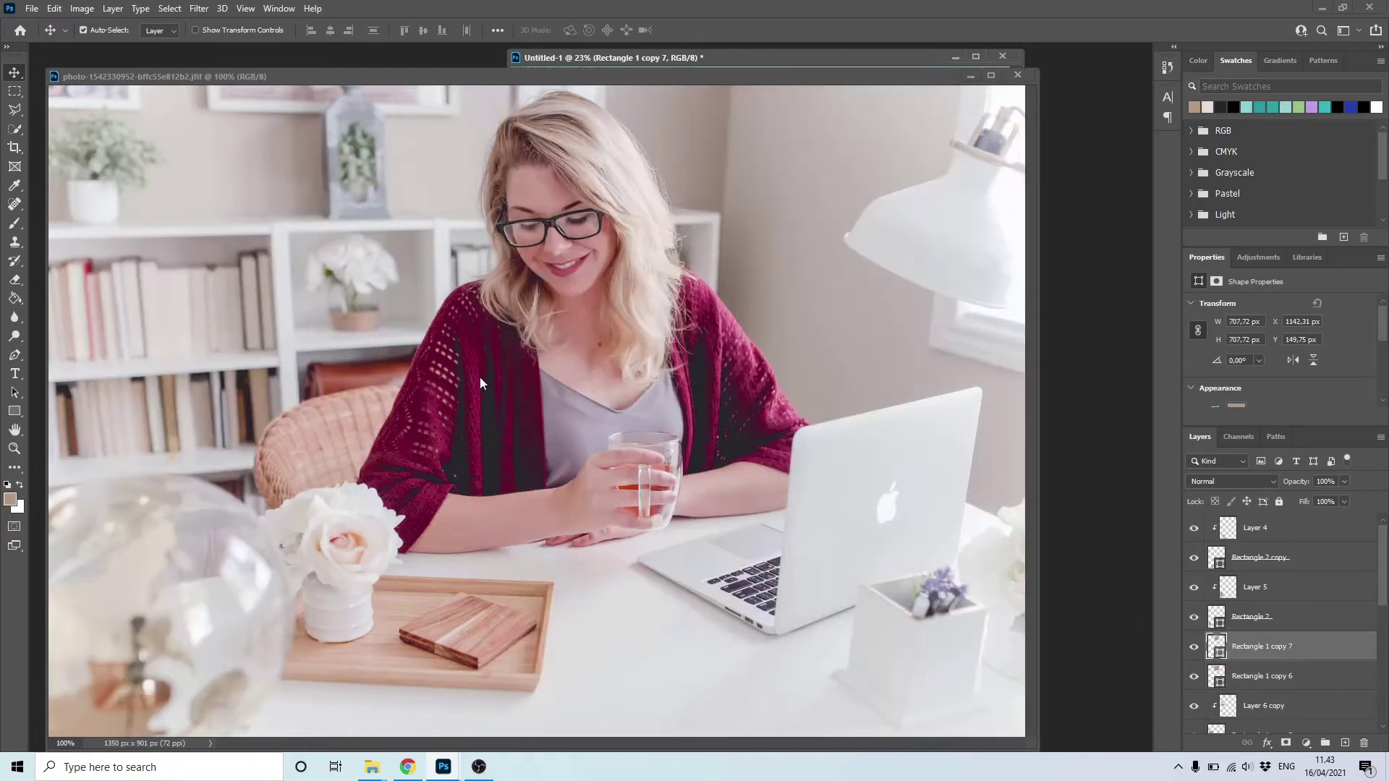
pyautogui.moveTo(557, 78); pyautogui.dragTo(650, 320)
pyautogui.moveTo(702, 517); pyautogui.dragTo(788, 153)
pyautogui.click(1064, 318)
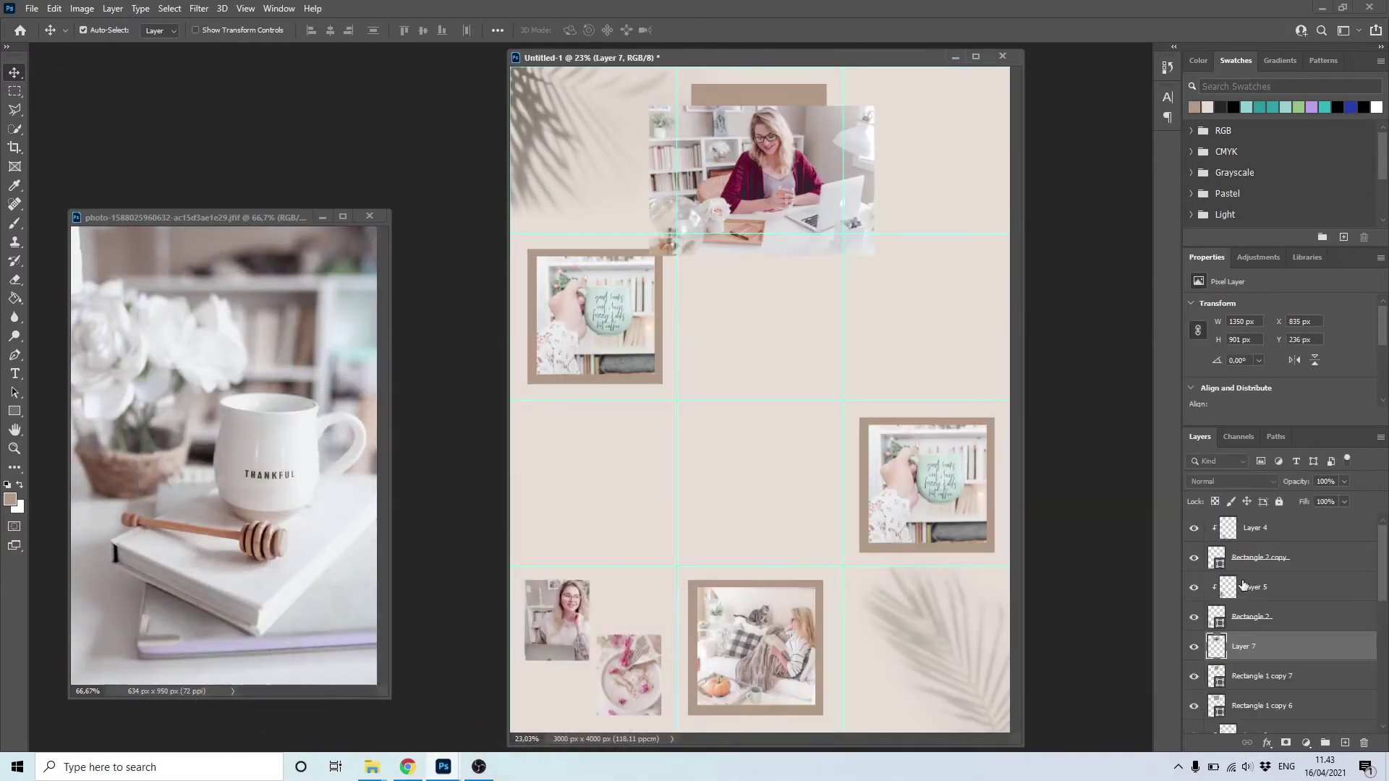
pyautogui.rightClick(1253, 647)
pyautogui.click(1248, 311)
pyautogui.moveTo(787, 182); pyautogui.dragTo(772, 161)
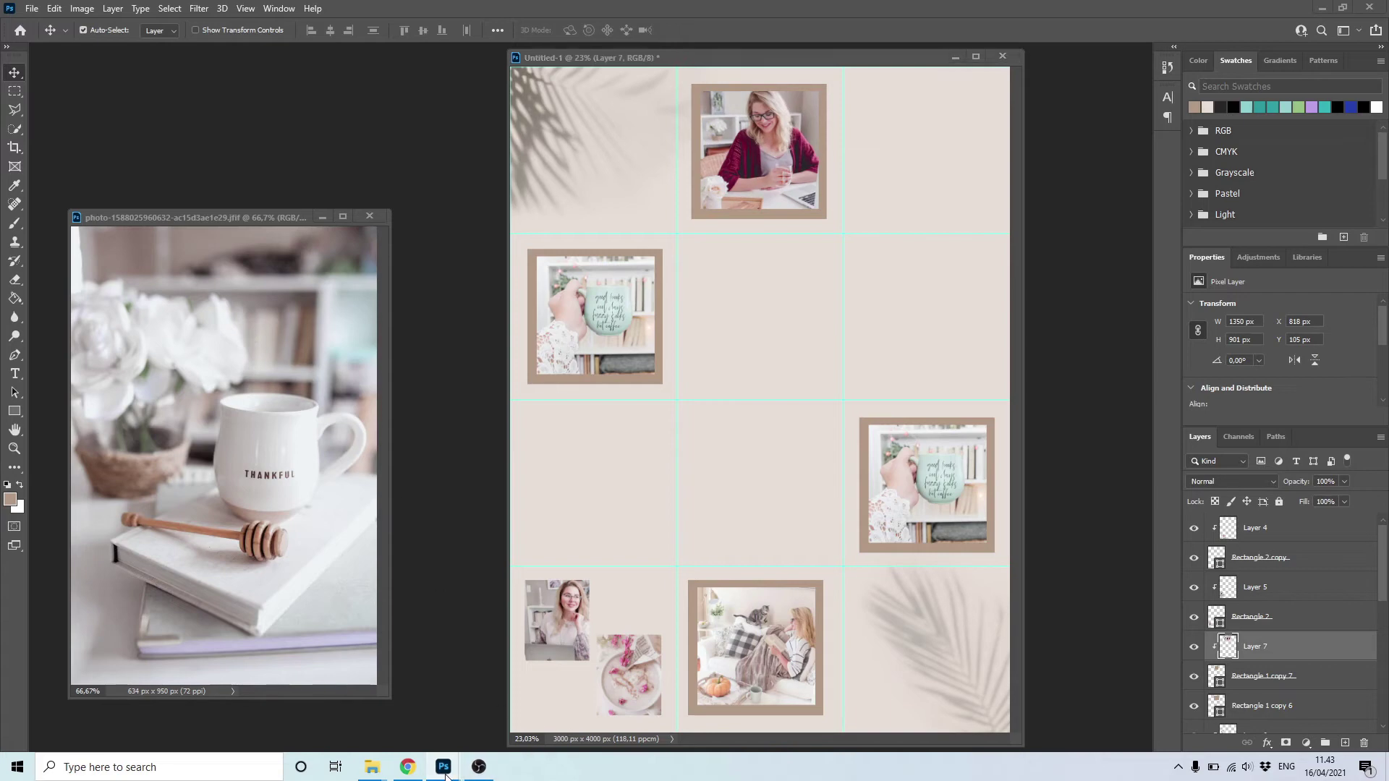
# Bring up the photo of the woman on the white sofa beside the layout and delete the mug photo from the second-row frame.
pyautogui.moveTo(445, 772)
pyautogui.click(374, 722)
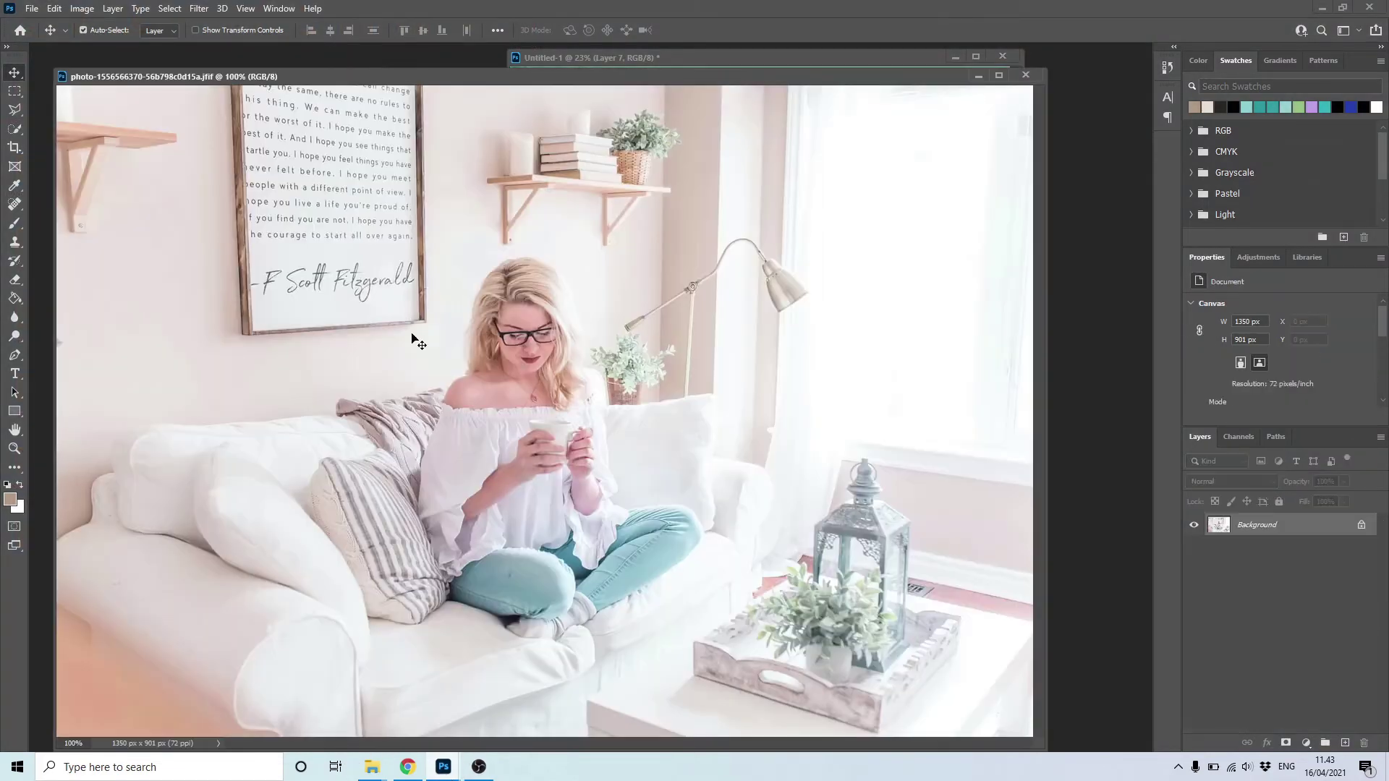
pyautogui.moveTo(465, 73); pyautogui.dragTo(450, 505)
pyautogui.click(619, 310)
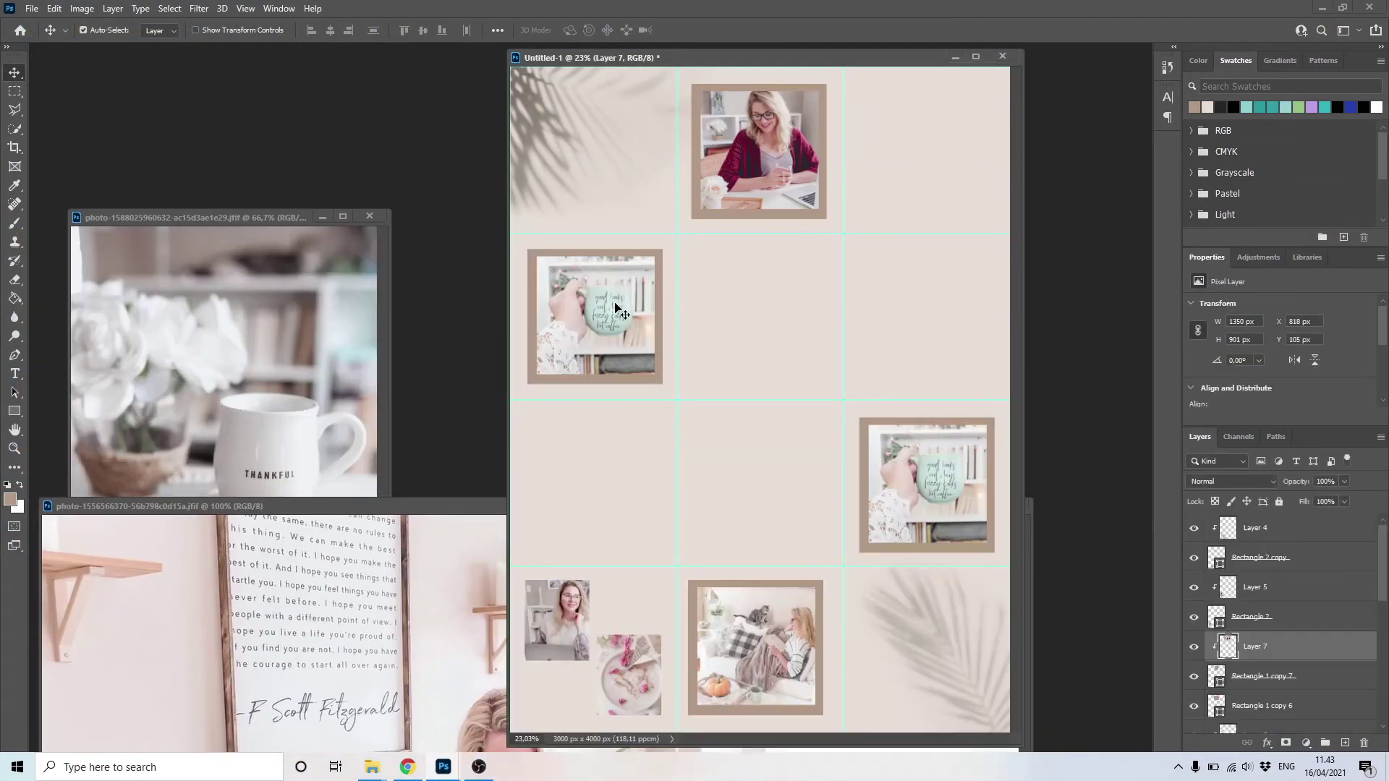
pyautogui.press('Delete')
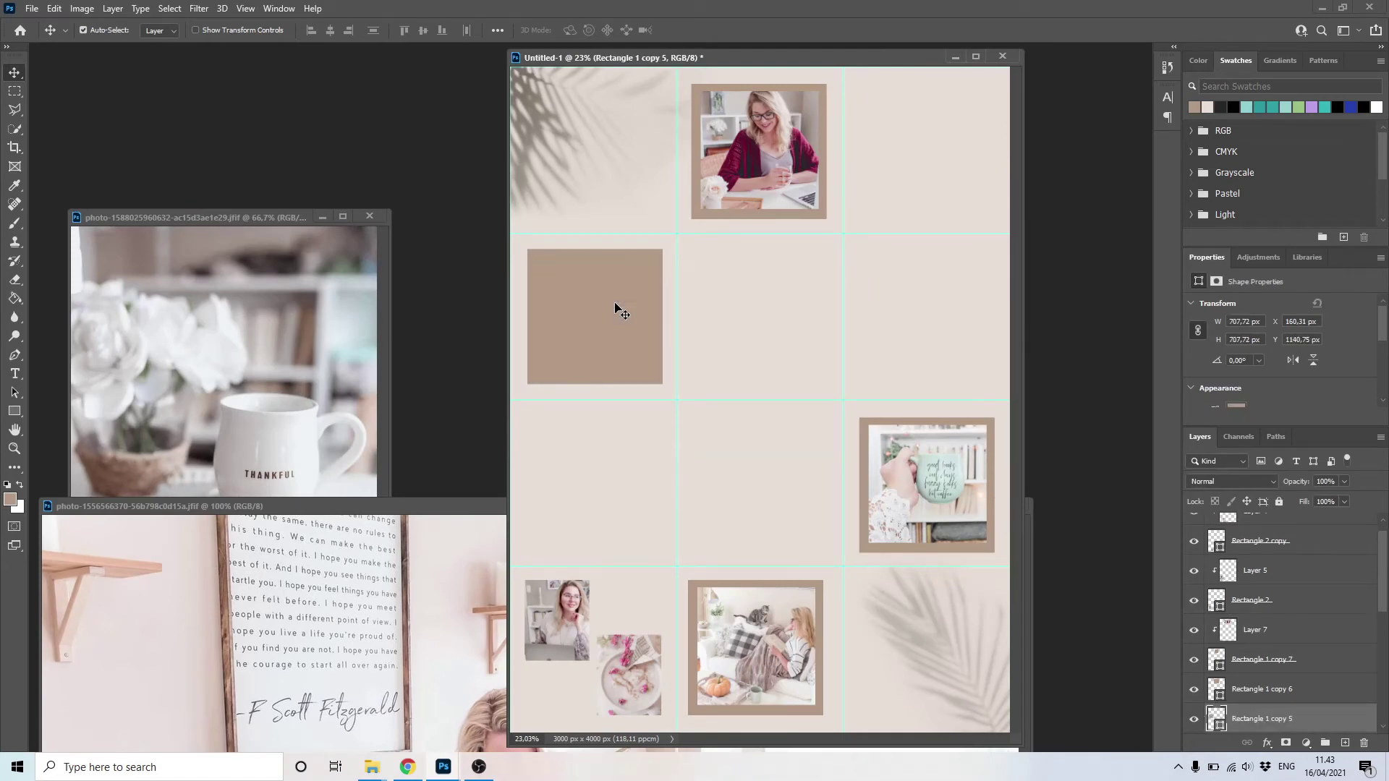
# Copy the sofa photo into the layout, clip it to the second-row inner square and centre the woman in it.
pyautogui.click(465, 645)
pyautogui.moveTo(514, 651); pyautogui.dragTo(599, 294)
pyautogui.hotkey('ctrl', 'v')
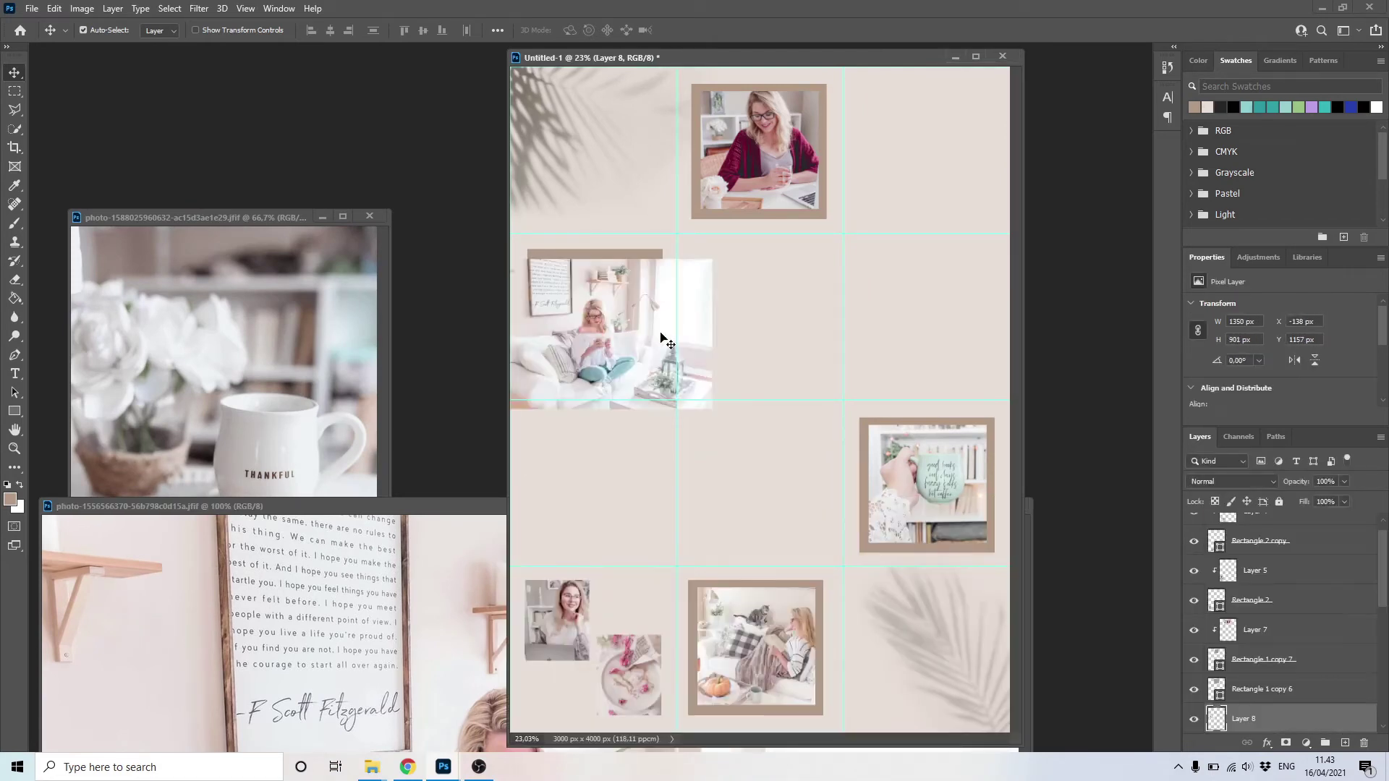
pyautogui.rightClick(1263, 690)
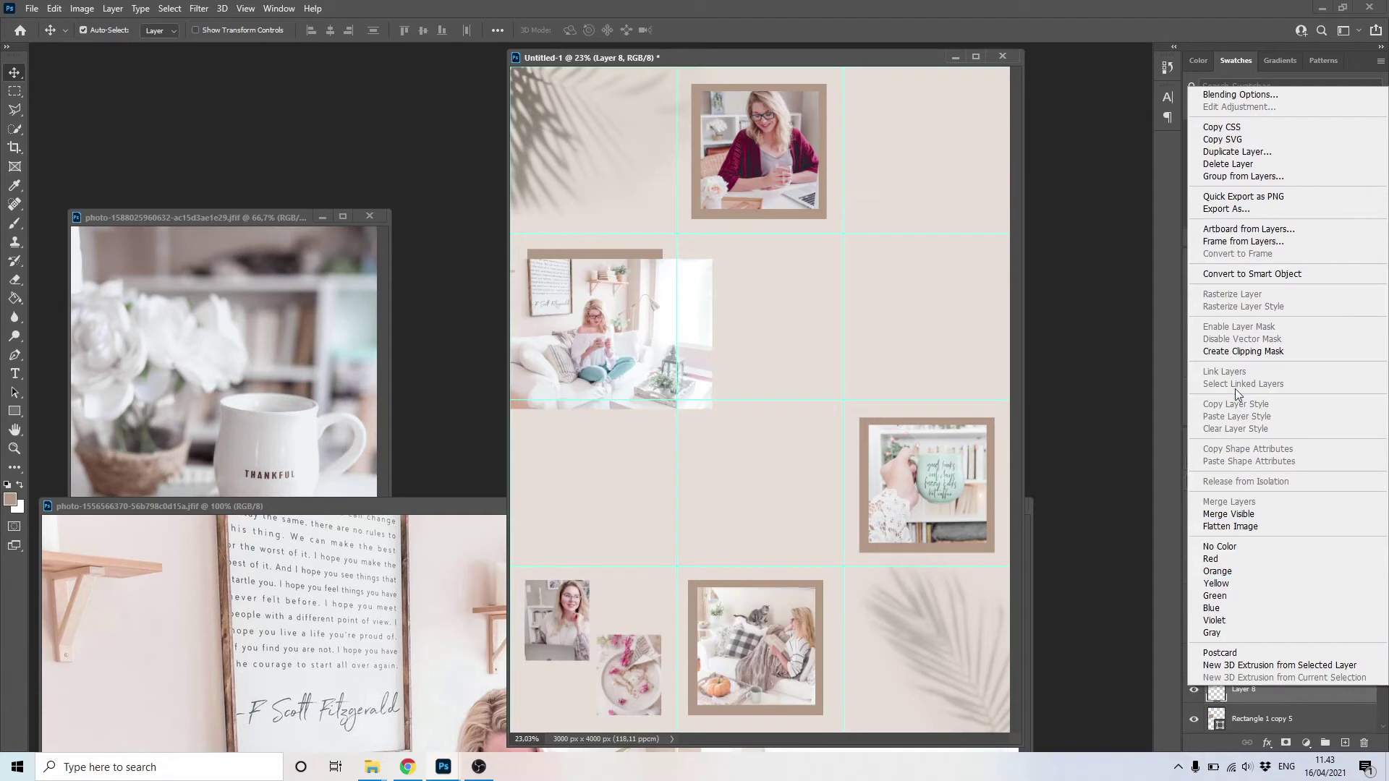
pyautogui.click(1250, 352)
pyautogui.moveTo(597, 337); pyautogui.dragTo(601, 302)
# Close the used source photos and keep the white "THANKFUL" mug photo open beside the layout.
pyautogui.click(424, 580)
pyautogui.hotkey('ctrl', 'w')
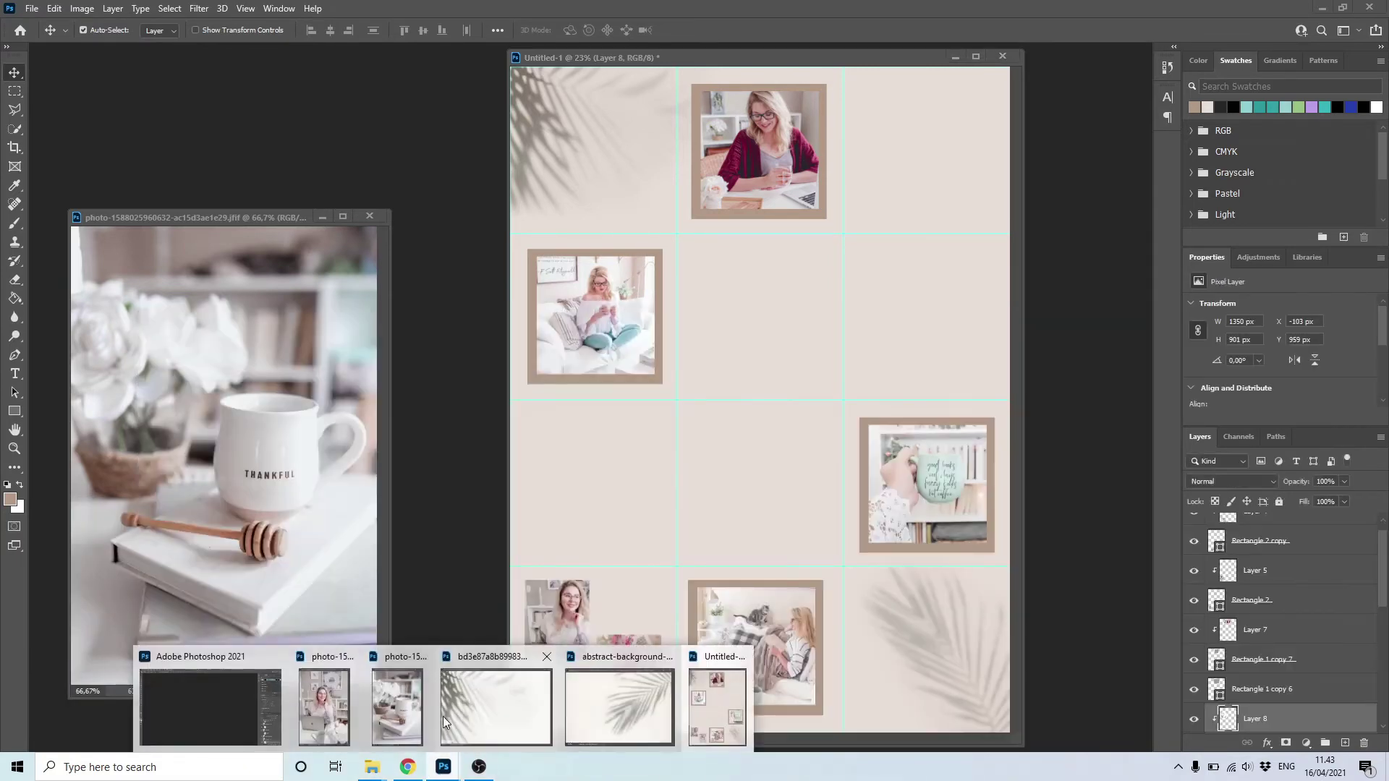
pyautogui.click(443, 716)
pyautogui.click(389, 174)
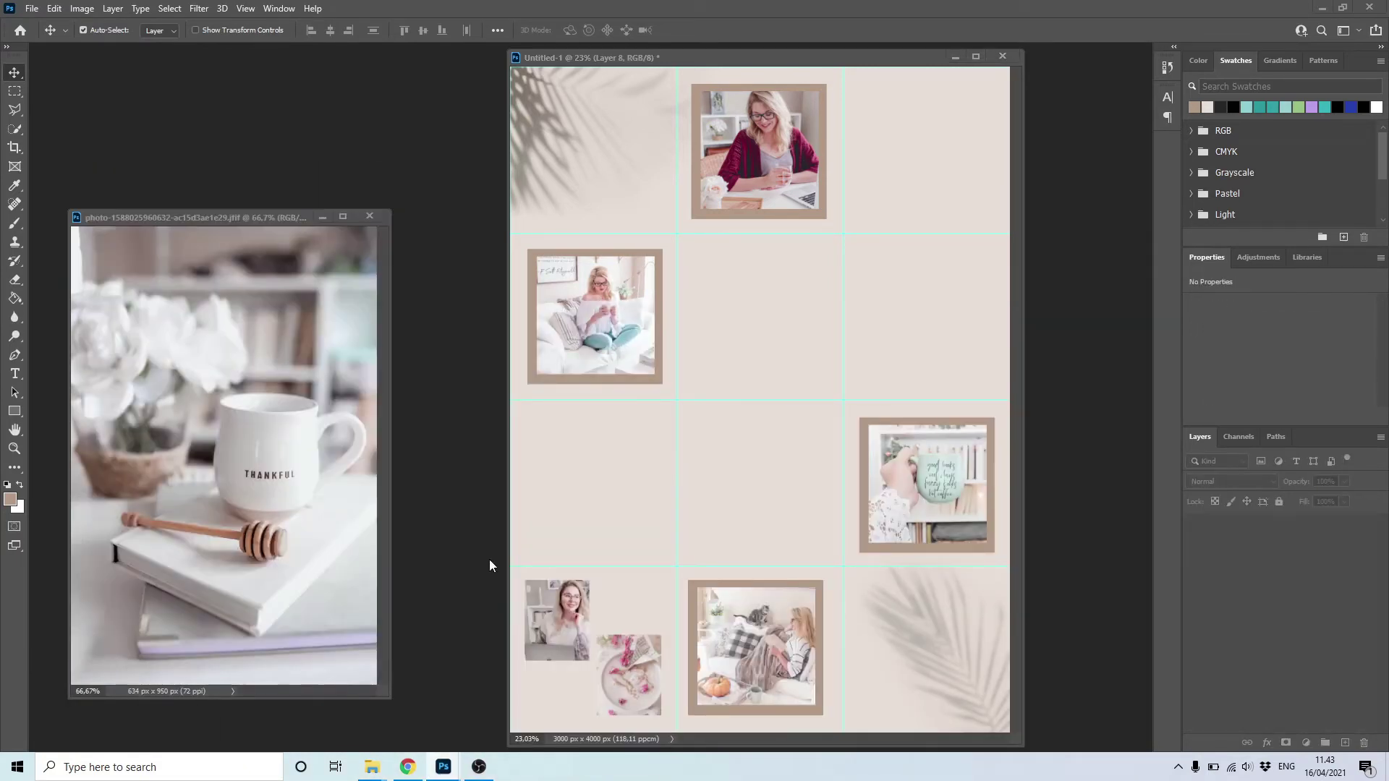
# Add the text "HEADING" above the lower palm shadow layer, in the middle cell of the third row.
pyautogui.click(922, 596)
pyautogui.press('t')
pyautogui.click(678, 487)
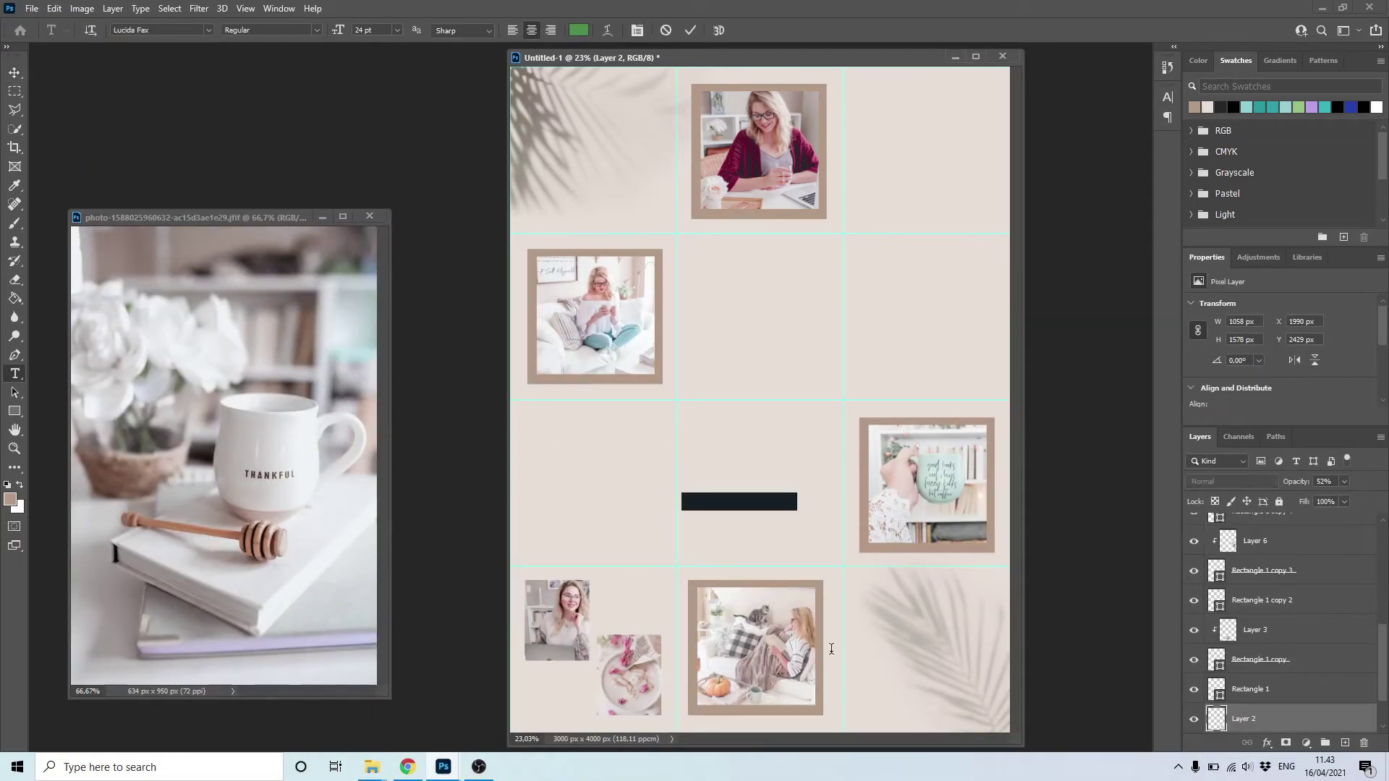
pyautogui.write('HEADING')
# Change the colour of the heading text to burgundy.
pyautogui.hotkey('ctrl', 'a')
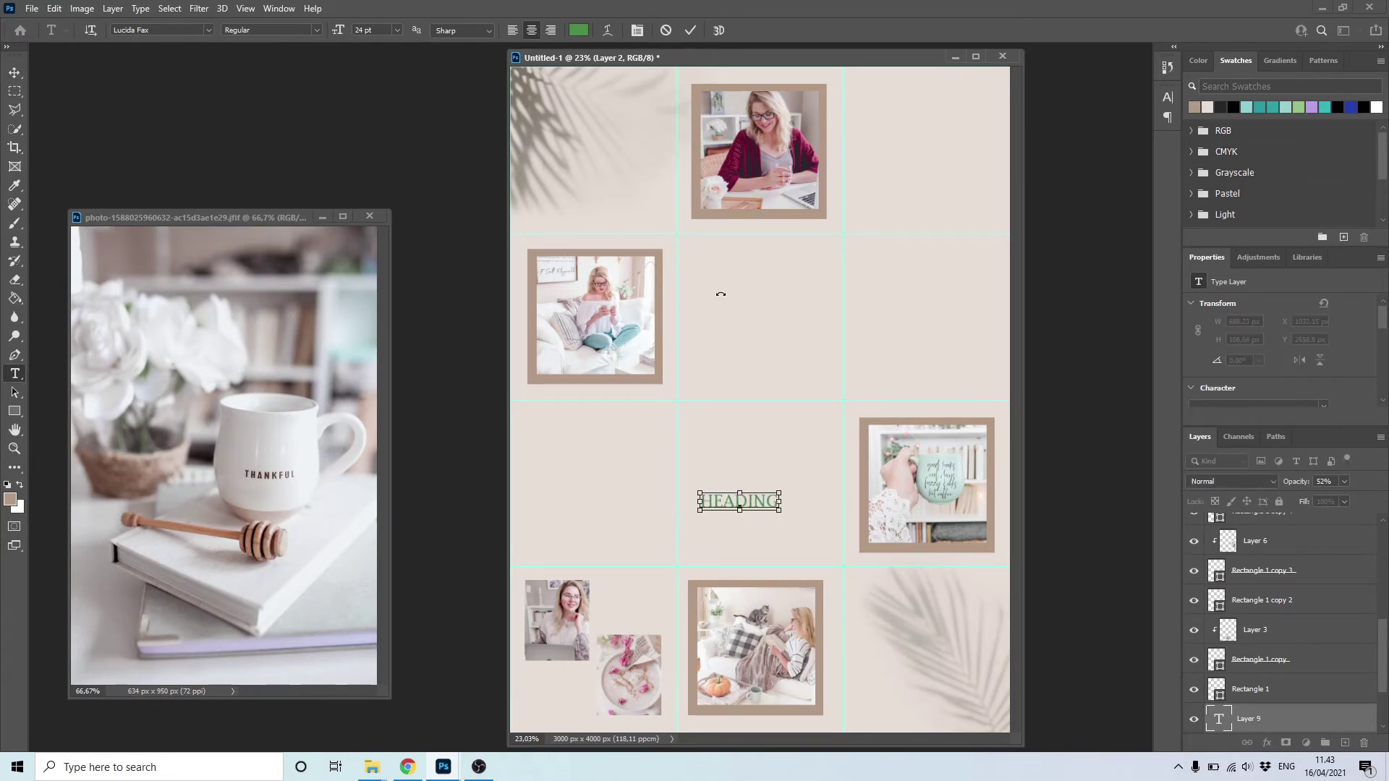
pyautogui.click(579, 30)
pyautogui.click(736, 268)
pyautogui.moveTo(636, 351)
pyautogui.mouseDown()
pyautogui.moveTo(648, 362)
pyautogui.moveTo(652, 335)
pyautogui.mouseUp()
pyautogui.press('Return')
# Enlarge the heading and move it into the bottom-right cell over the palm shadow.
pyautogui.click(396, 29)
pyautogui.click(376, 193)
pyautogui.click(13, 73)
pyautogui.moveTo(754, 506); pyautogui.dragTo(810, 473)
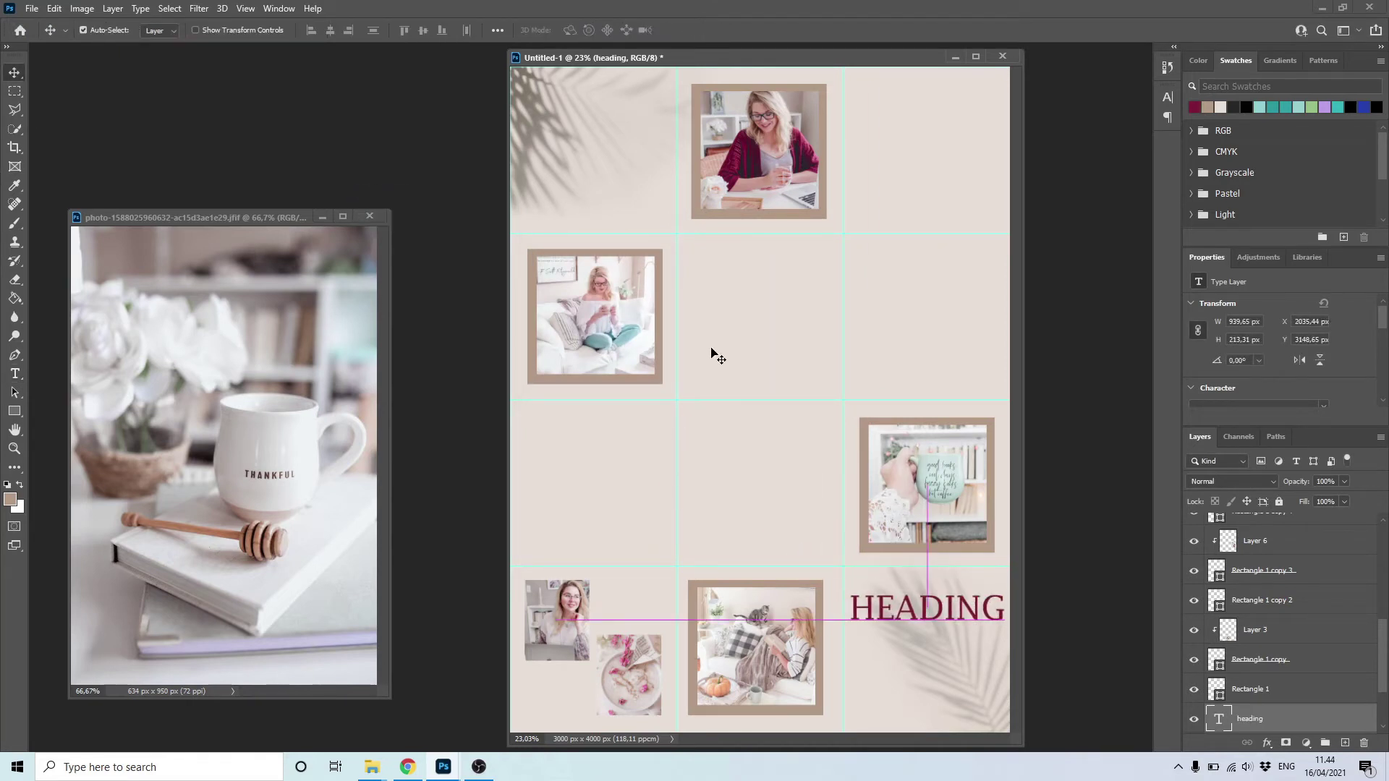
# Reduce the heading's font size to 36 pt and centre it in the upper part of the bottom-right cell.
pyautogui.click(14, 373)
pyautogui.press('Return')
pyautogui.click(396, 30)
pyautogui.click(377, 181)
pyautogui.click(16, 73)
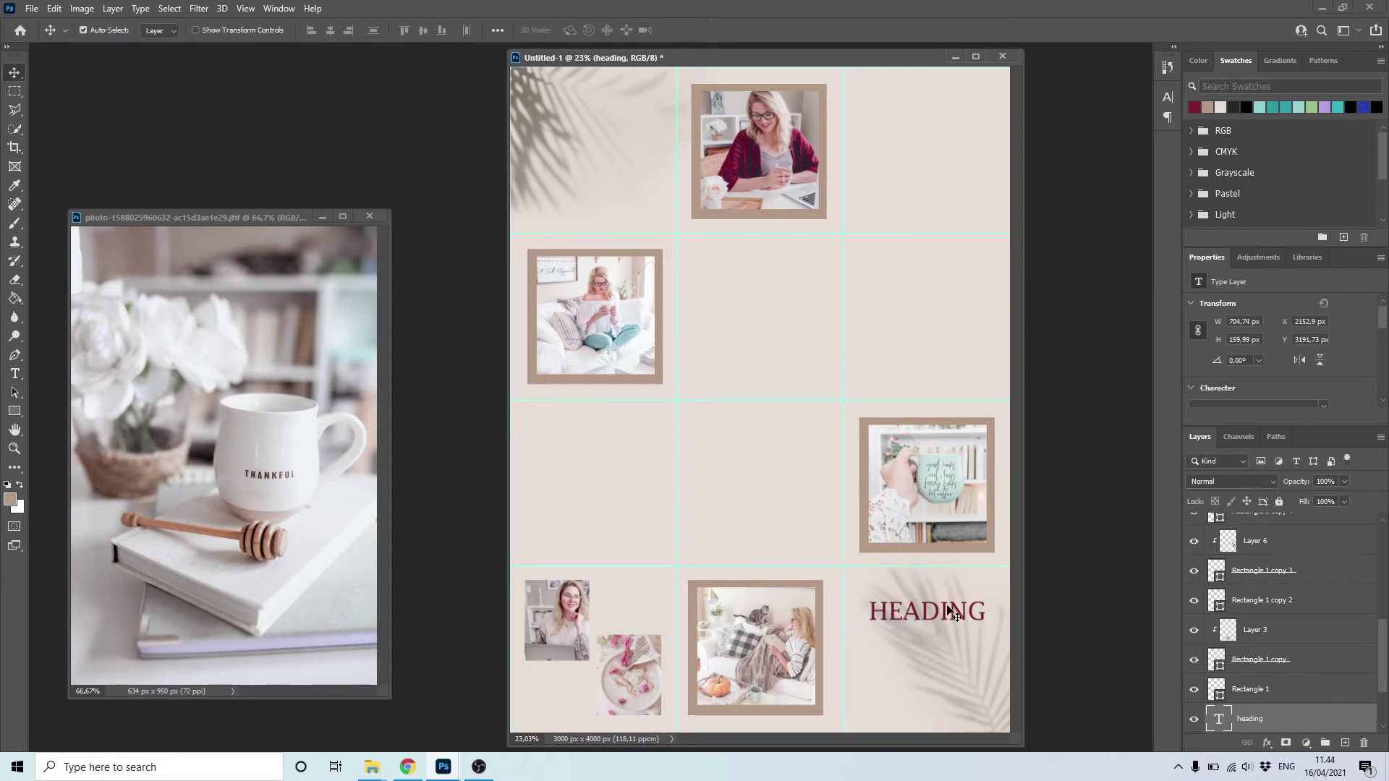
pyautogui.moveTo(931, 617); pyautogui.dragTo(940, 618)
# Add a three-line text "ITEM 1", "ITEM 2", "ITEM 3" in the middle cell of the third row.
pyautogui.press('t')
pyautogui.click(752, 472)
pyautogui.write('ITEM 1')
pyautogui.press('Return')
pyautogui.write('ITEM 2')
pyautogui.press('Return')
pyautogui.write('ITEM 3')
# Change the three-line item text to white and set its font to Cambria.
pyautogui.hotkey('ctrl', 'a')
pyautogui.click(578, 30)
pyautogui.click(540, 259)
pyautogui.press('Return')
pyautogui.click(209, 30)
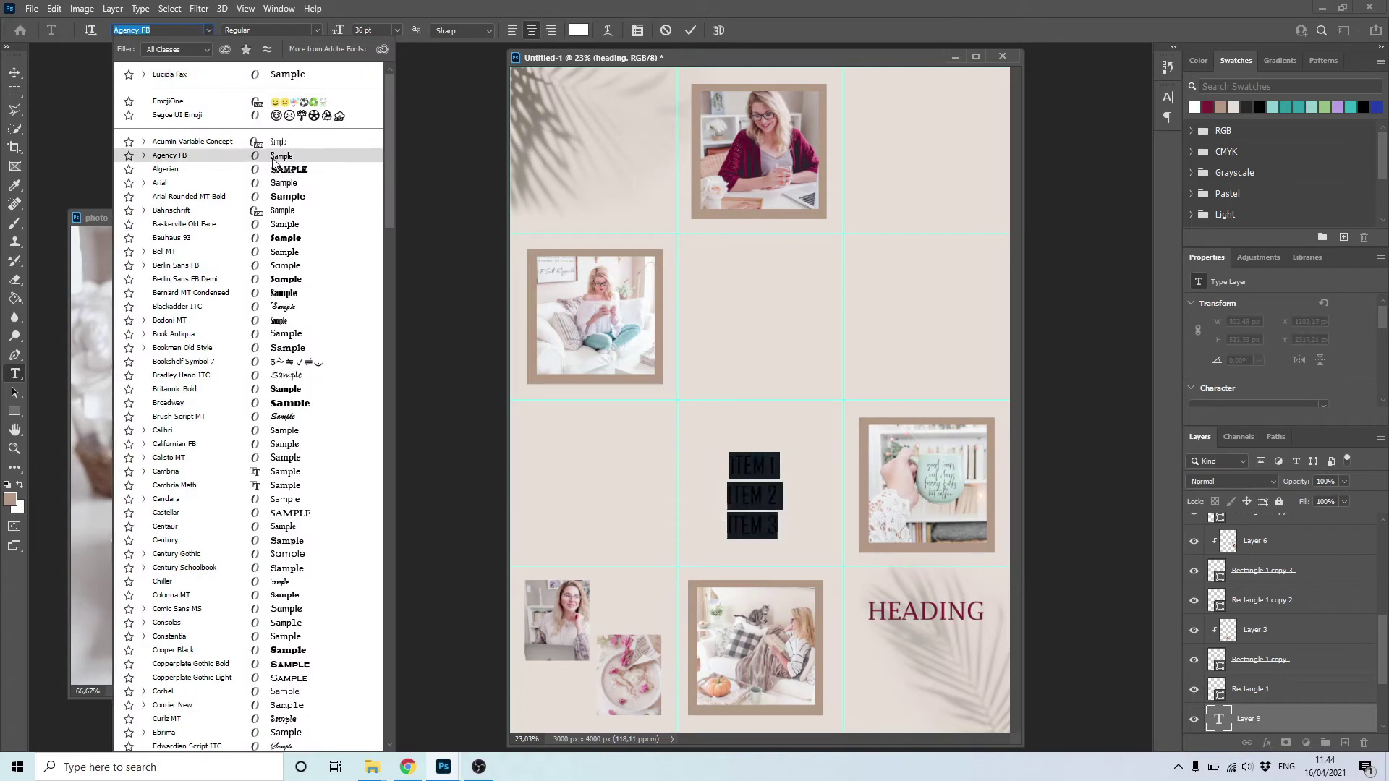
pyautogui.click(275, 471)
# Open the character settings and turn off All Caps for the three-line item text.
pyautogui.click(279, 8)
pyautogui.click(345, 181)
pyautogui.click(1047, 198)
pyautogui.click(613, 378)
# Move the item list under the heading in the bottom-right cell and scale it down to fit.
pyautogui.press('v')
pyautogui.moveTo(806, 538); pyautogui.dragTo(979, 710)
pyautogui.hotkey('ctrl', 't')
pyautogui.moveTo(959, 627); pyautogui.dragTo(949, 646)
pyautogui.moveTo(934, 667); pyautogui.dragTo(941, 645)
pyautogui.press('Return')
# Place a copy of the heading over the top edge of the framed photo in the bottom-middle cell, layered above it.
pyautogui.moveTo(944, 609); pyautogui.dragTo(778, 576)
pyautogui.moveTo(1242, 719); pyautogui.dragTo(1274, 587)
pyautogui.moveTo(830, 589); pyautogui.dragTo(798, 593)
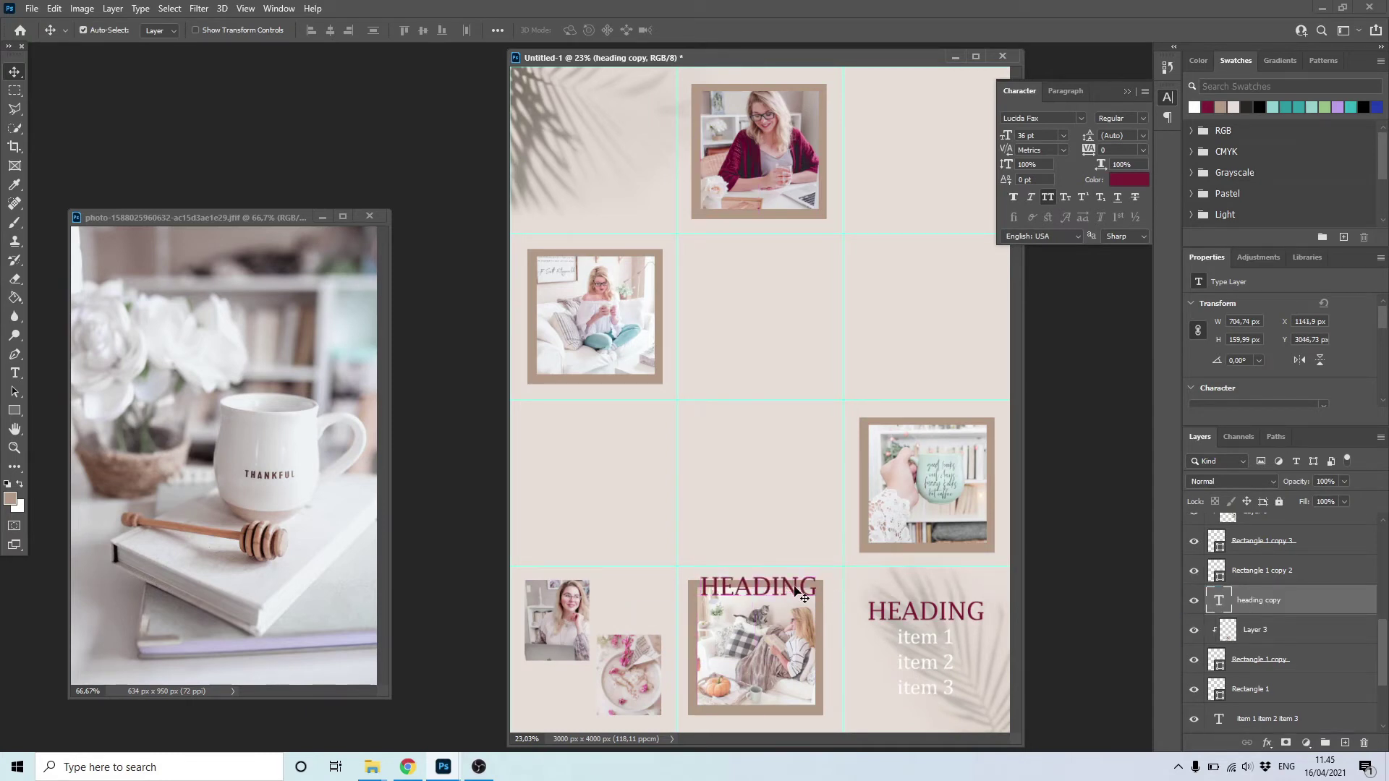
# Copy the item list beside the portrait in the bottom-left cell and shorten it to "item 2" and "item 3".
pyautogui.moveTo(921, 667); pyautogui.dragTo(639, 621)
pyautogui.click(15, 373)
pyautogui.click(629, 612)
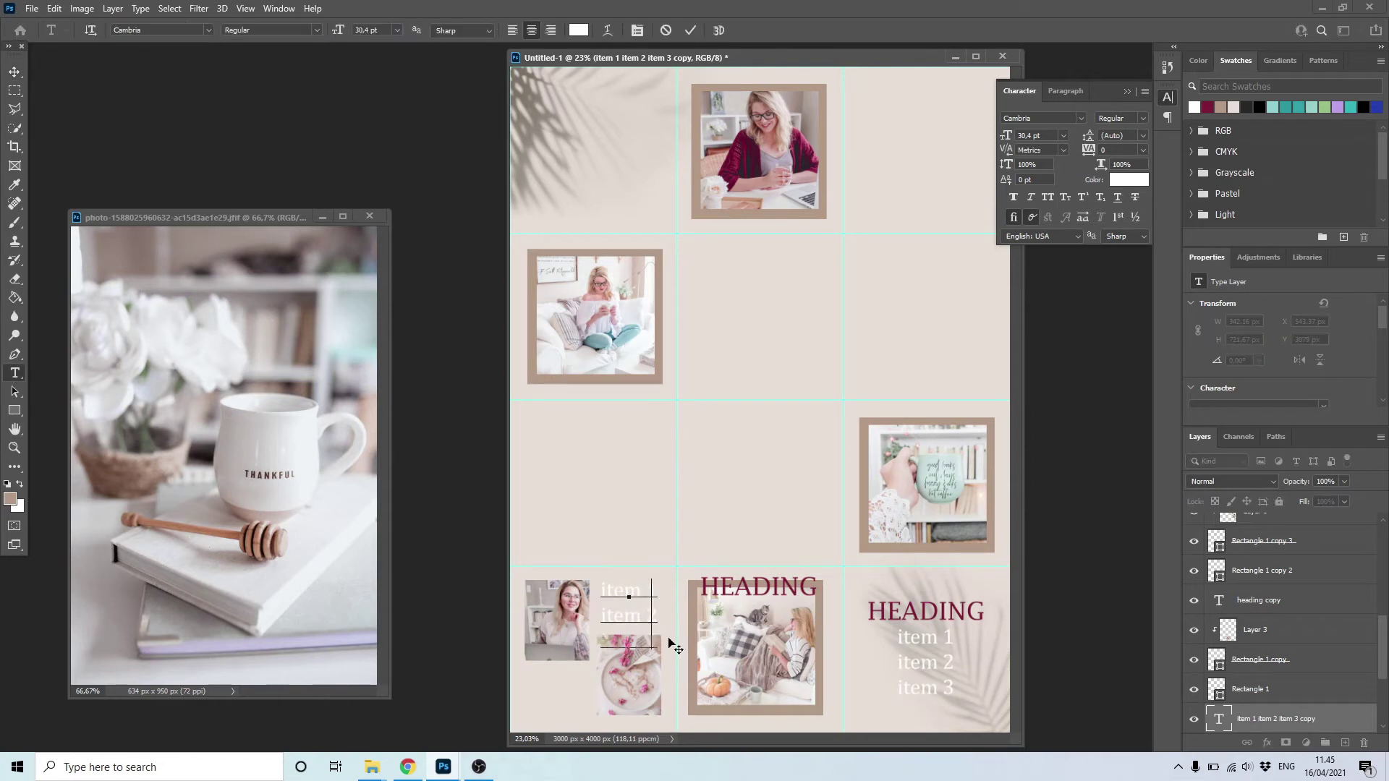
pyautogui.click(16, 72)
pyautogui.moveTo(636, 611); pyautogui.dragTo(639, 590)
# Copy the heading into the bottom-left cell, reduce it to 18 pt and position it below the portrait.
pyautogui.click(745, 593)
pyautogui.moveTo(745, 594); pyautogui.dragTo(386, 535)
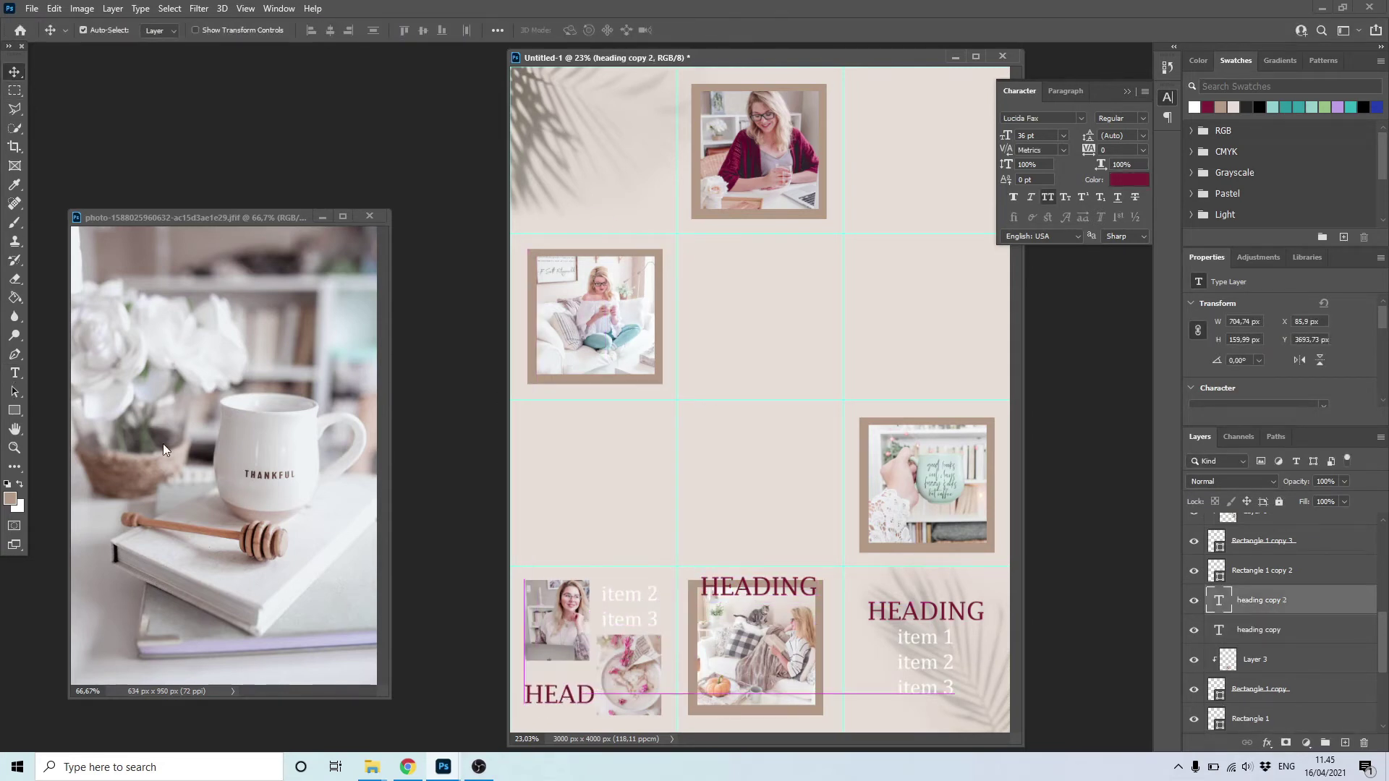
pyautogui.click(13, 375)
pyautogui.doubleClick(562, 694)
pyautogui.click(398, 30)
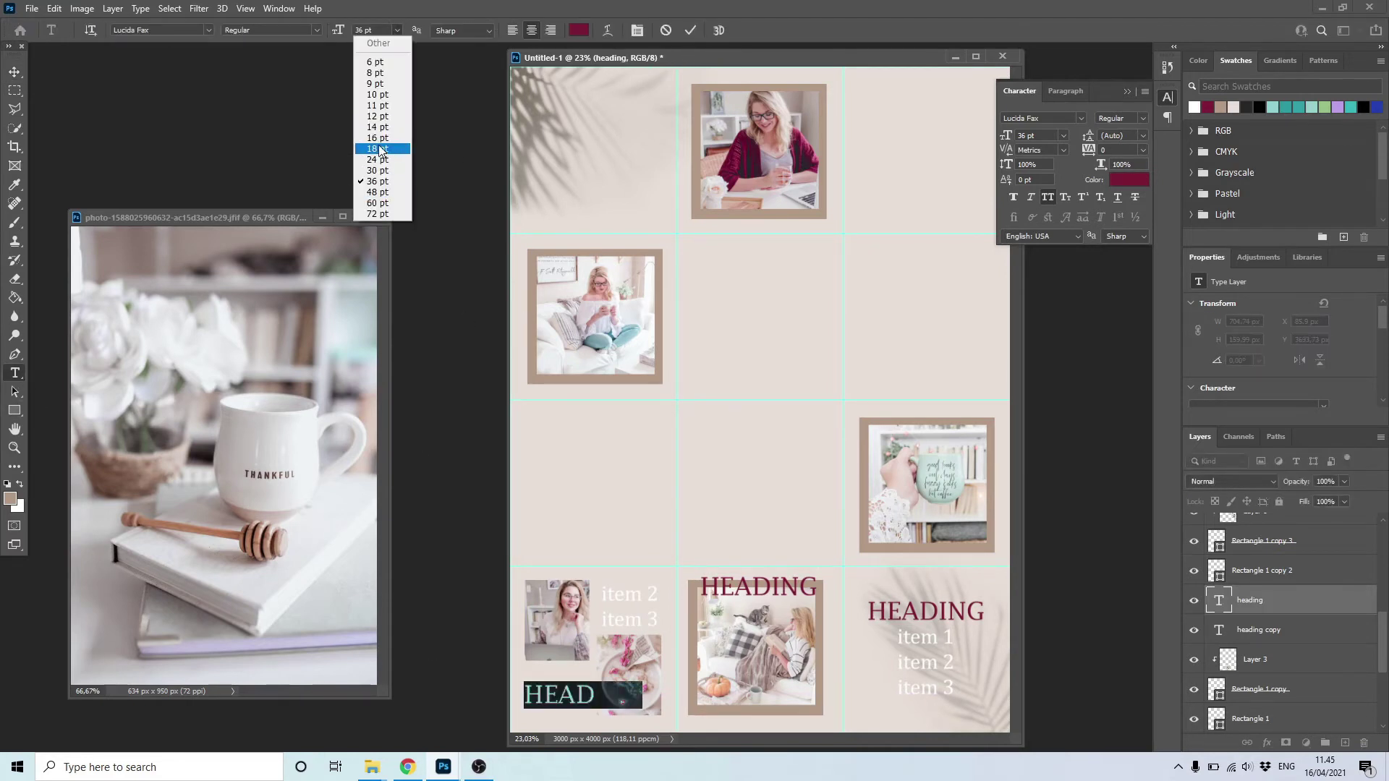
pyautogui.click(377, 151)
pyautogui.click(15, 72)
pyautogui.moveTo(575, 706); pyautogui.dragTo(554, 695)
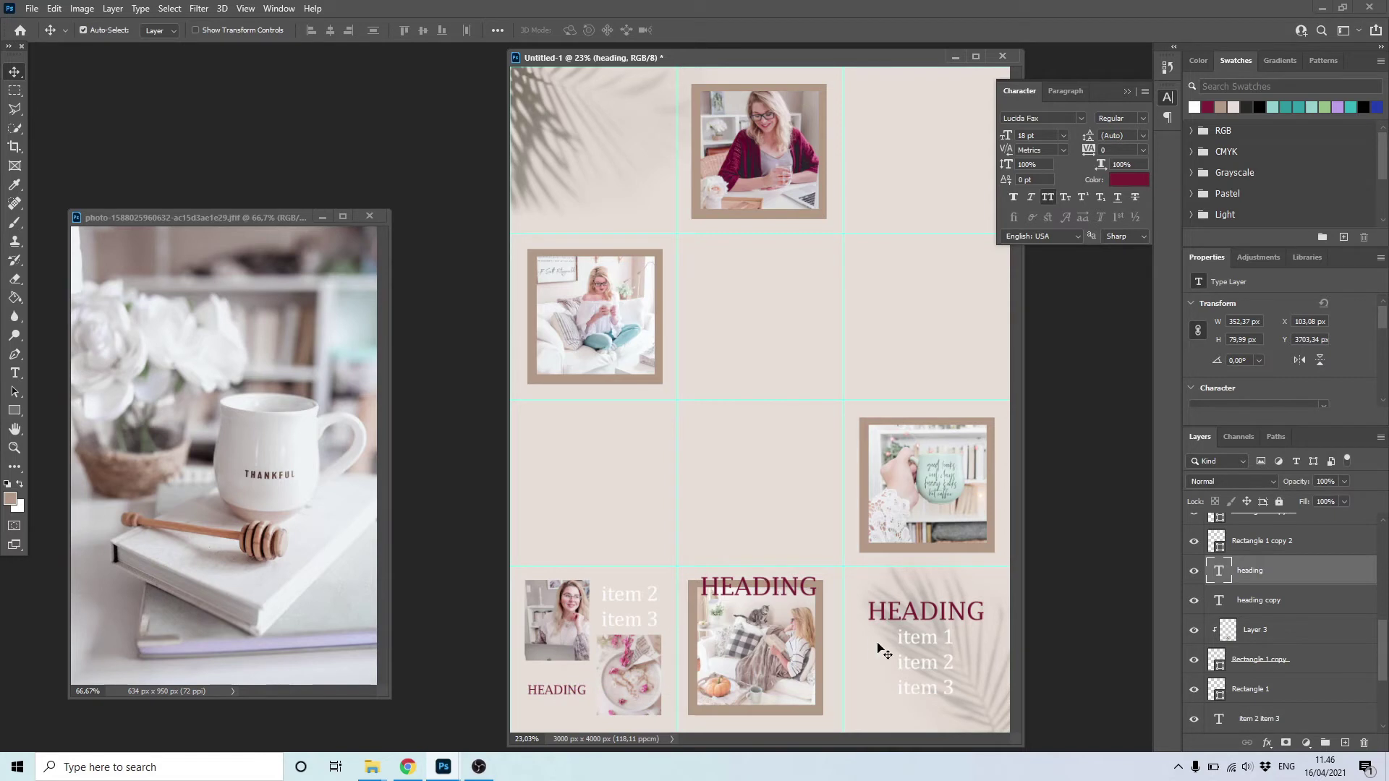
# Add an 18 pt Lorem ipsum paragraph in a text box centred in the left cell of the third row.
pyautogui.click(629, 614)
pyautogui.press('t')
pyautogui.moveTo(536, 449); pyautogui.dragTo(655, 517)
pyautogui.click(397, 30)
pyautogui.click(376, 127)
pyautogui.click(396, 30)
pyautogui.click(378, 180)
pyautogui.click(396, 30)
pyautogui.click(378, 148)
pyautogui.hotkey('ctrl', 'Return')
pyautogui.press('v')
pyautogui.moveTo(609, 486)
pyautogui.mouseDown()
pyautogui.moveTo(620, 489)
pyautogui.moveTo(606, 493)
pyautogui.mouseUp()
# Recolour the Lorem ipsum paragraph with the brown sampled from the photo frame.
pyautogui.press('t')
pyautogui.click(595, 481)
pyautogui.hotkey('ctrl', 'a')
pyautogui.click(579, 30)
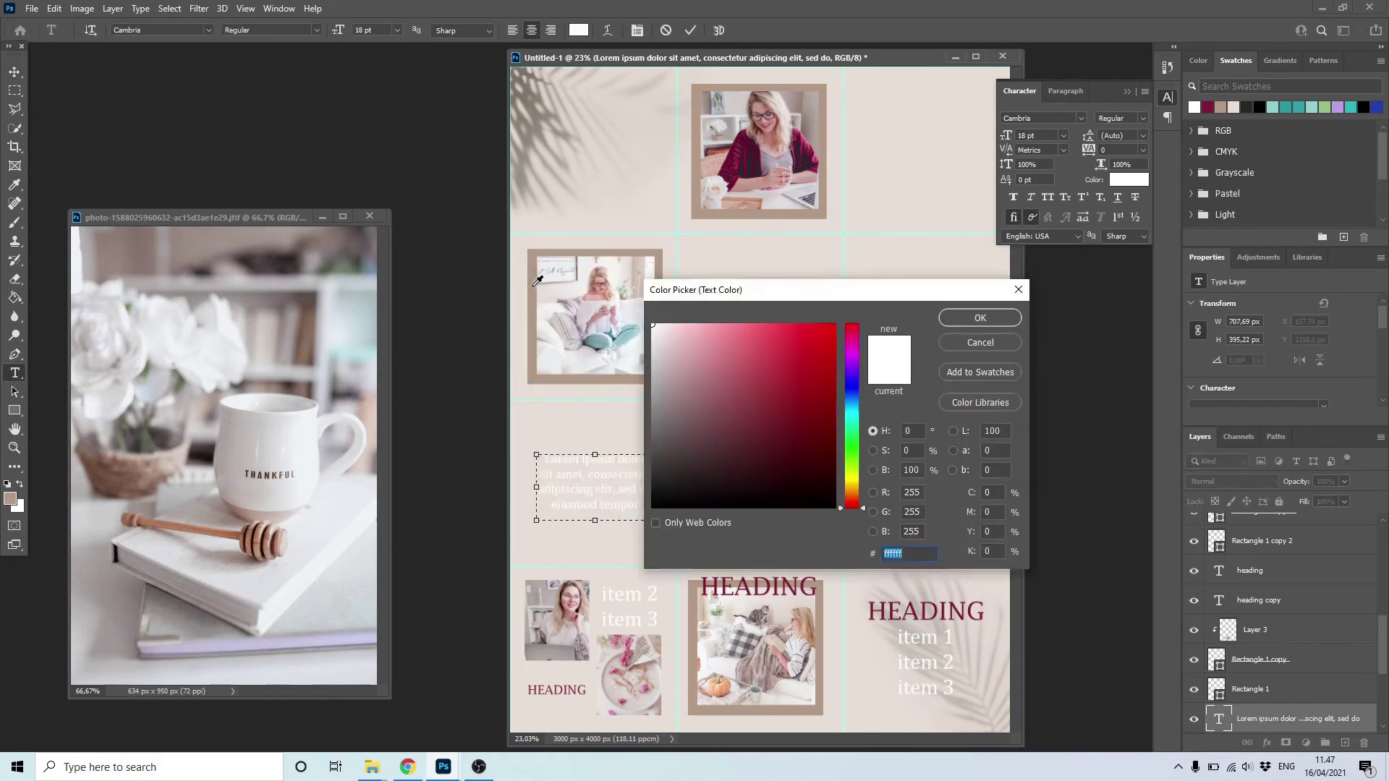
pyautogui.click(594, 379)
pyautogui.click(979, 316)
pyautogui.hotkey('ctrl', 'Return')
# Add a 60 pt quotation mark in the heading's burgundy and centre it above the Lorem ipsum paragraph.
pyautogui.press('BackSpace')
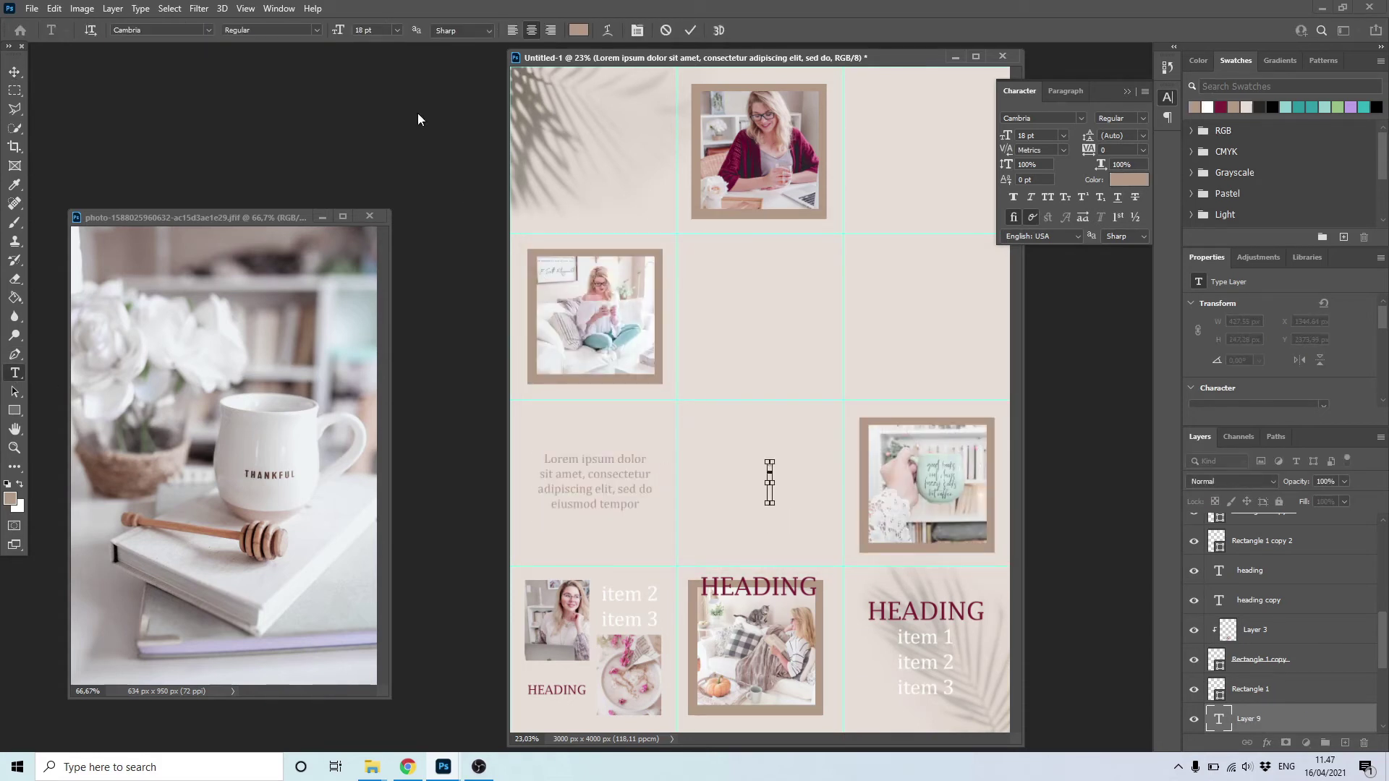
pyautogui.click(396, 30)
pyautogui.click(376, 204)
pyautogui.click(578, 30)
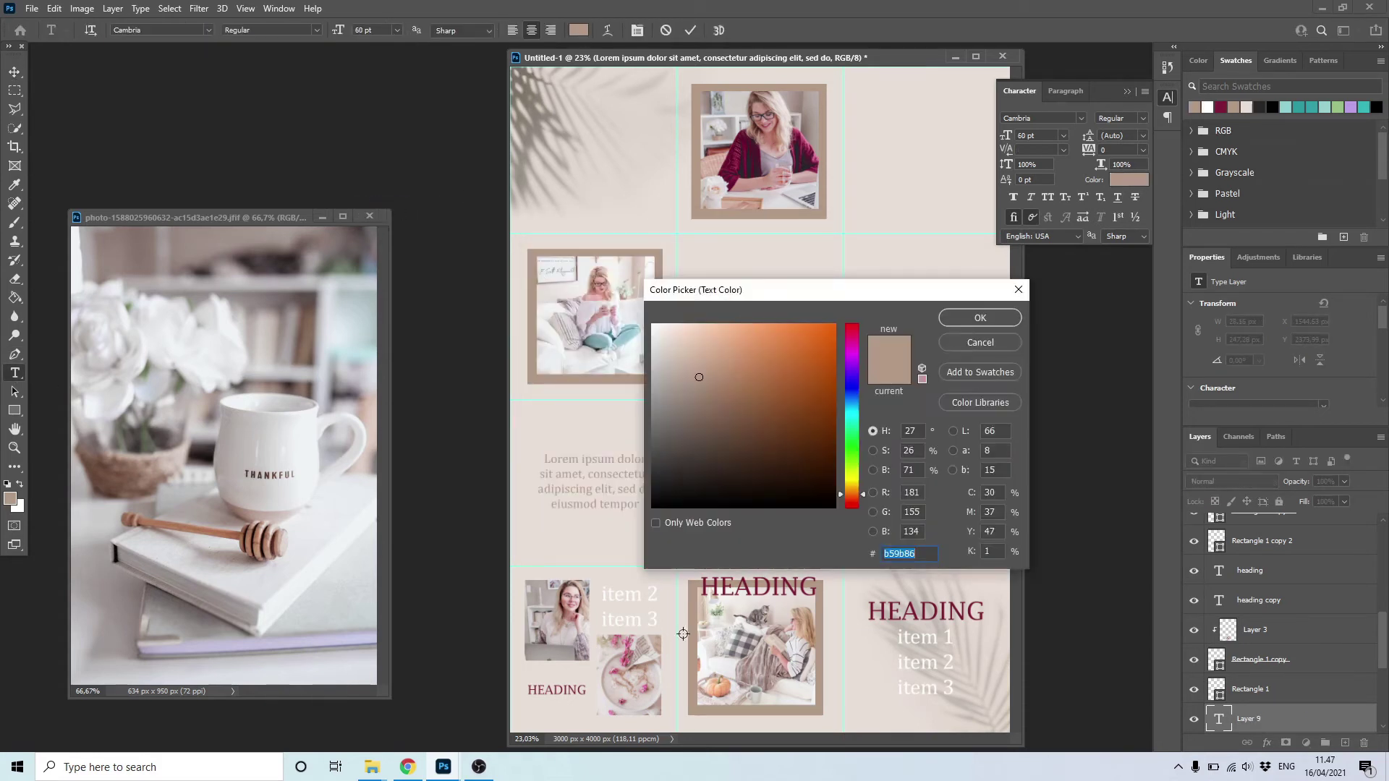
pyautogui.click(769, 588)
pyautogui.press('Return')
pyautogui.click(13, 71)
pyautogui.moveTo(770, 455); pyautogui.dragTo(593, 433)
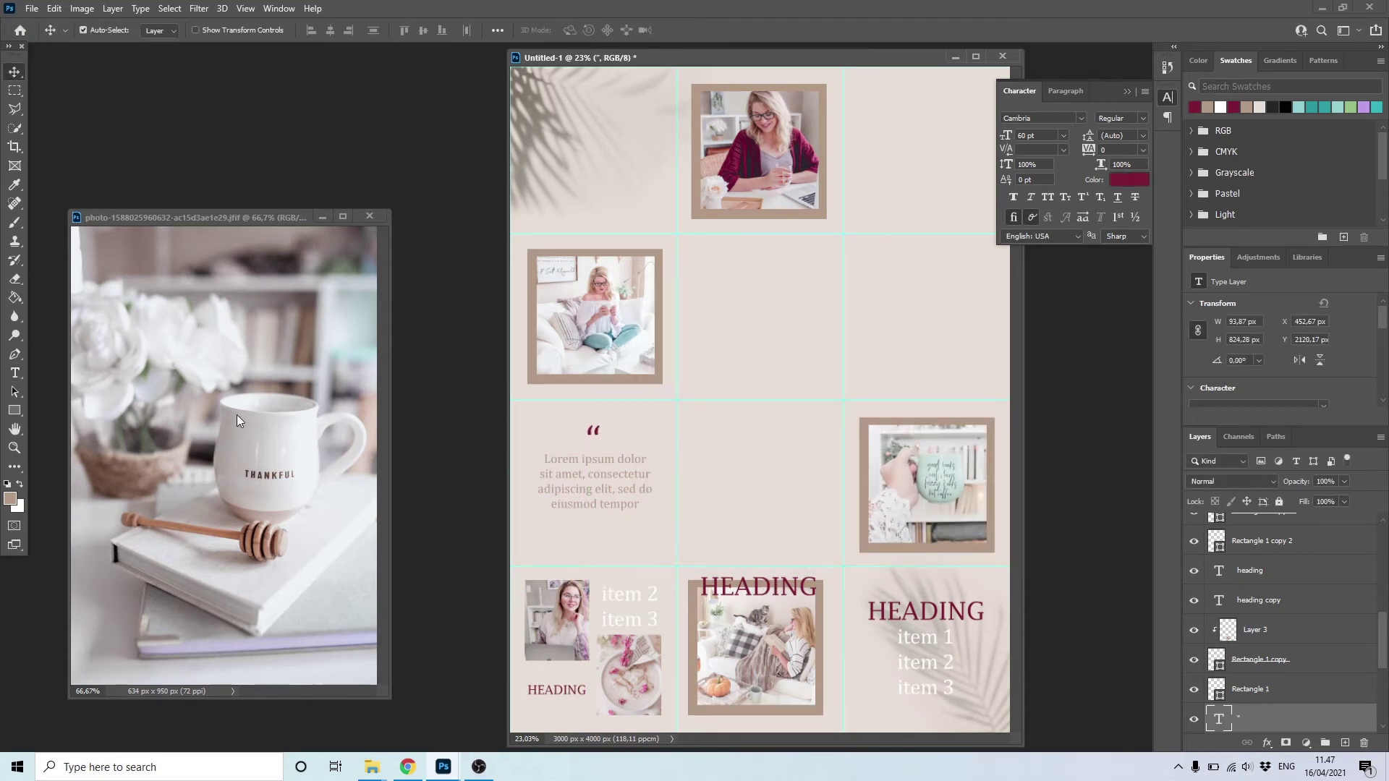
# Change the quotation mark's font to Times.
pyautogui.press('t')
pyautogui.press('Return')
pyautogui.write('times')
pyautogui.click(244, 71)
# Duplicate the quotation mark and its Lorem ipsum paragraph together into the top-right cell.
pyautogui.click(15, 72)
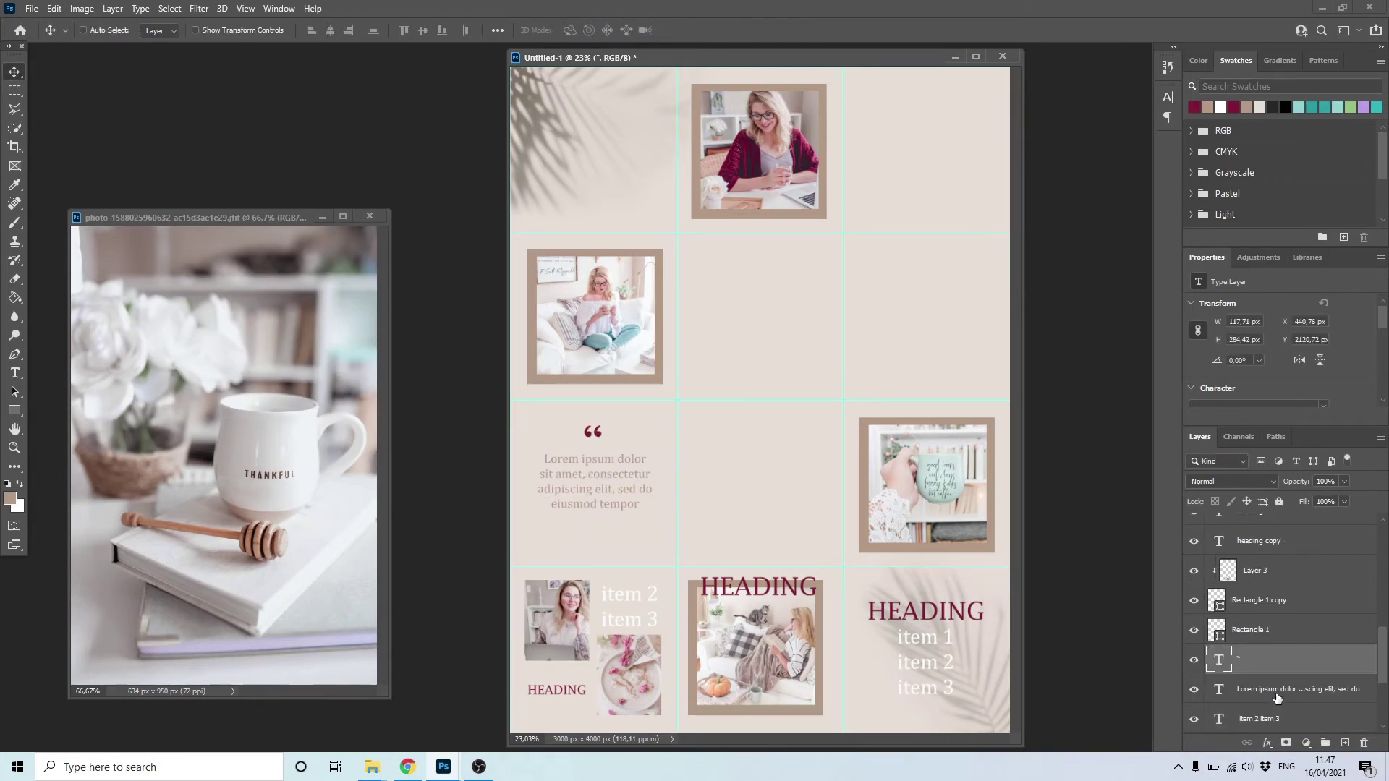
pyautogui.keyDown('shift'); pyautogui.click(1274, 694); pyautogui.keyUp('shift')
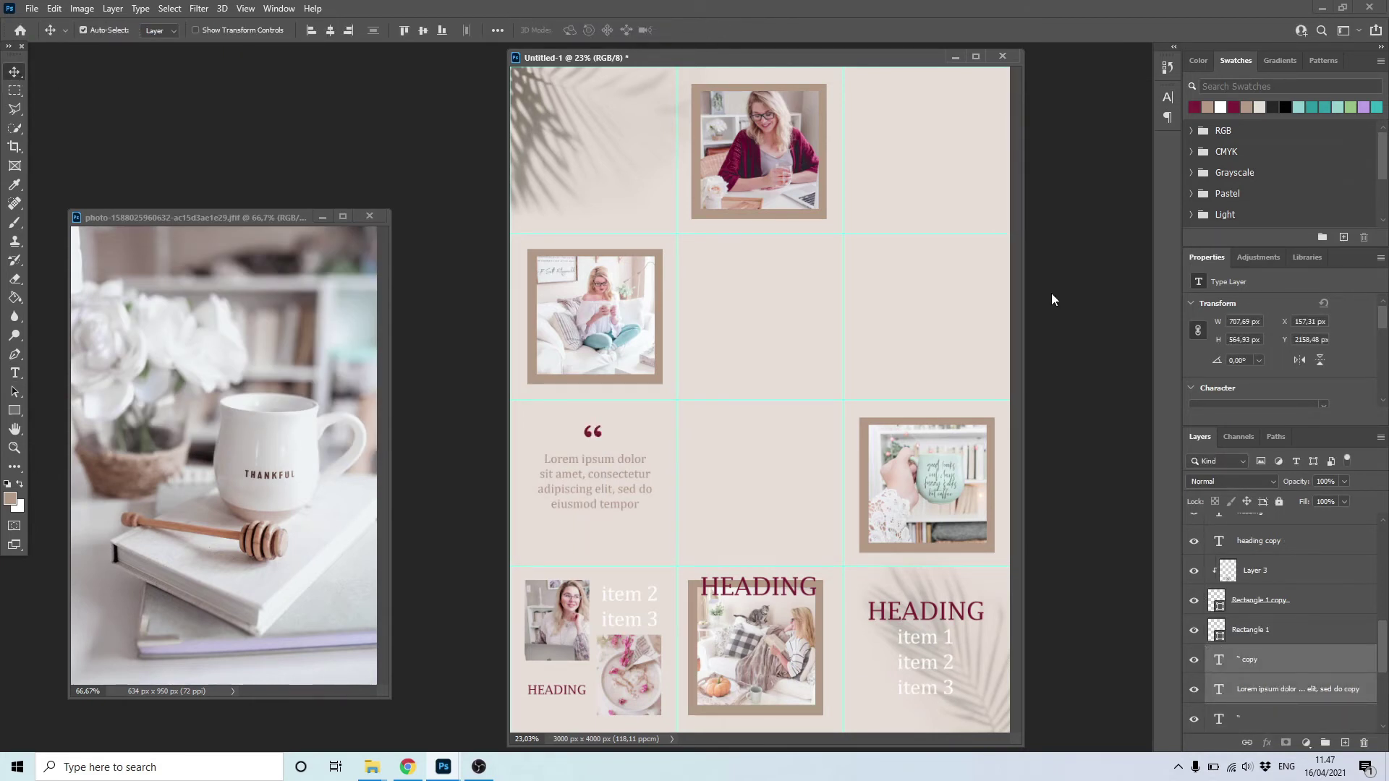
pyautogui.moveTo(589, 499); pyautogui.dragTo(920, 175)
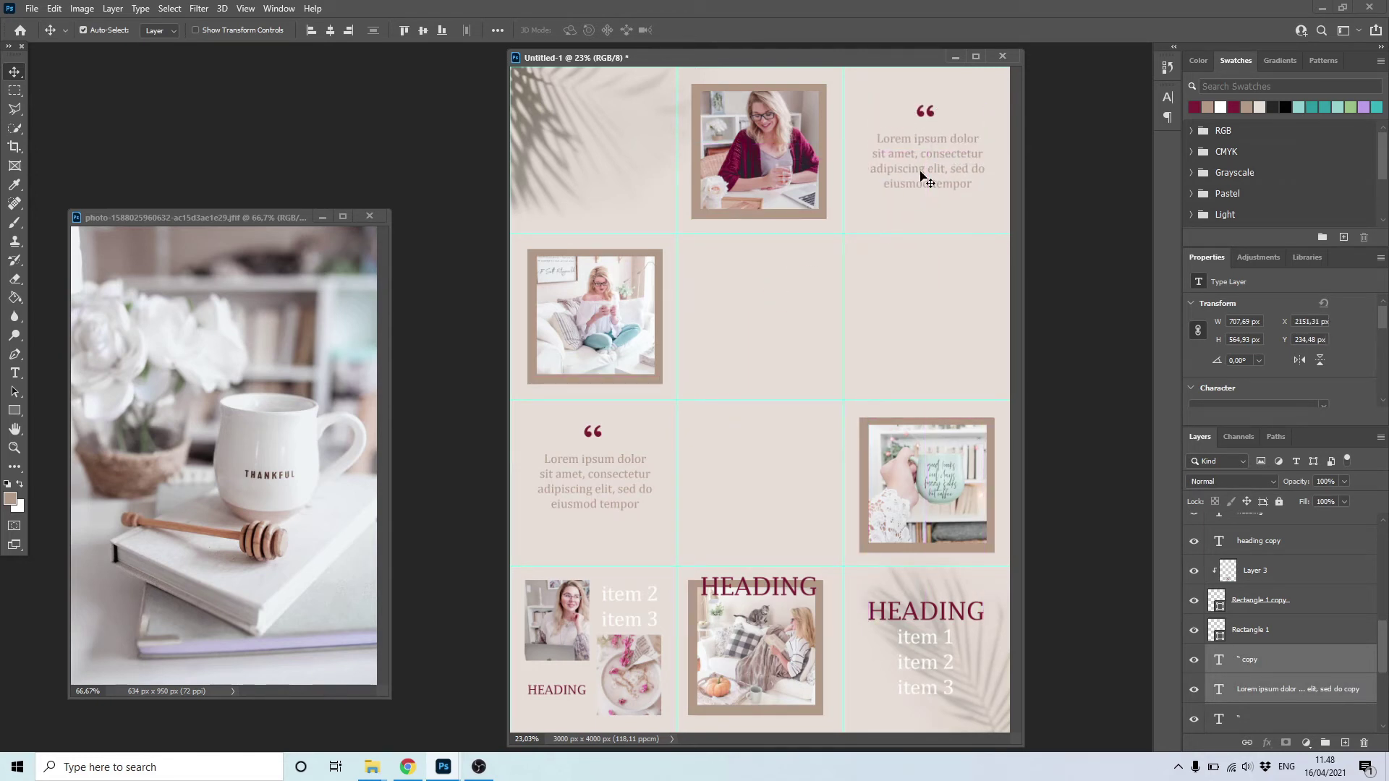
# Draw a brown rectangle of about 787 x 218 px in the middle cell of the third row and stack two copies below.
pyautogui.press('u')
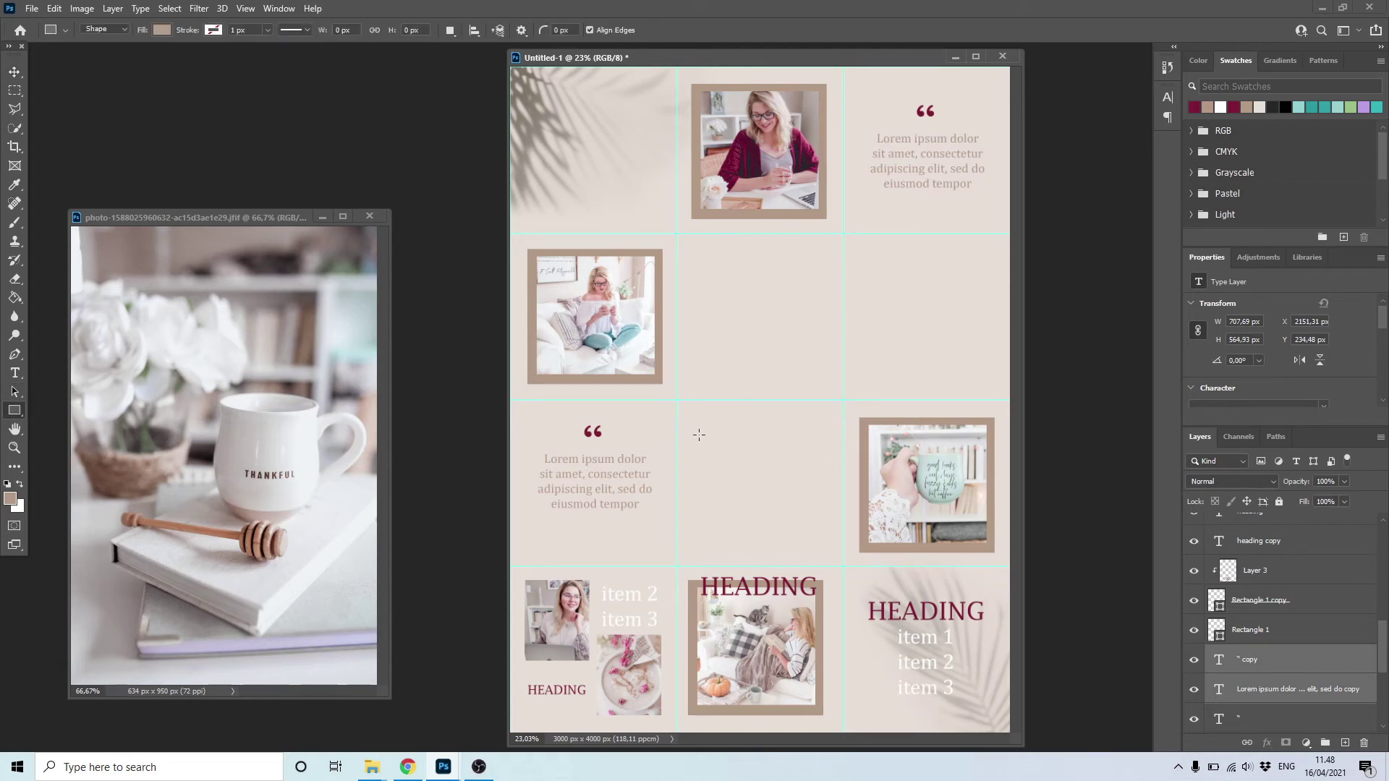
pyautogui.moveTo(693, 420)
pyautogui.mouseDown()
pyautogui.moveTo(824, 456)
pyautogui.moveTo(758, 478)
pyautogui.moveTo(793, 546)
pyautogui.moveTo(790, 504)
pyautogui.mouseUp()
pyautogui.press('v')
# Fill the middle bar of the stack with a light peach colour.
pyautogui.press('u')
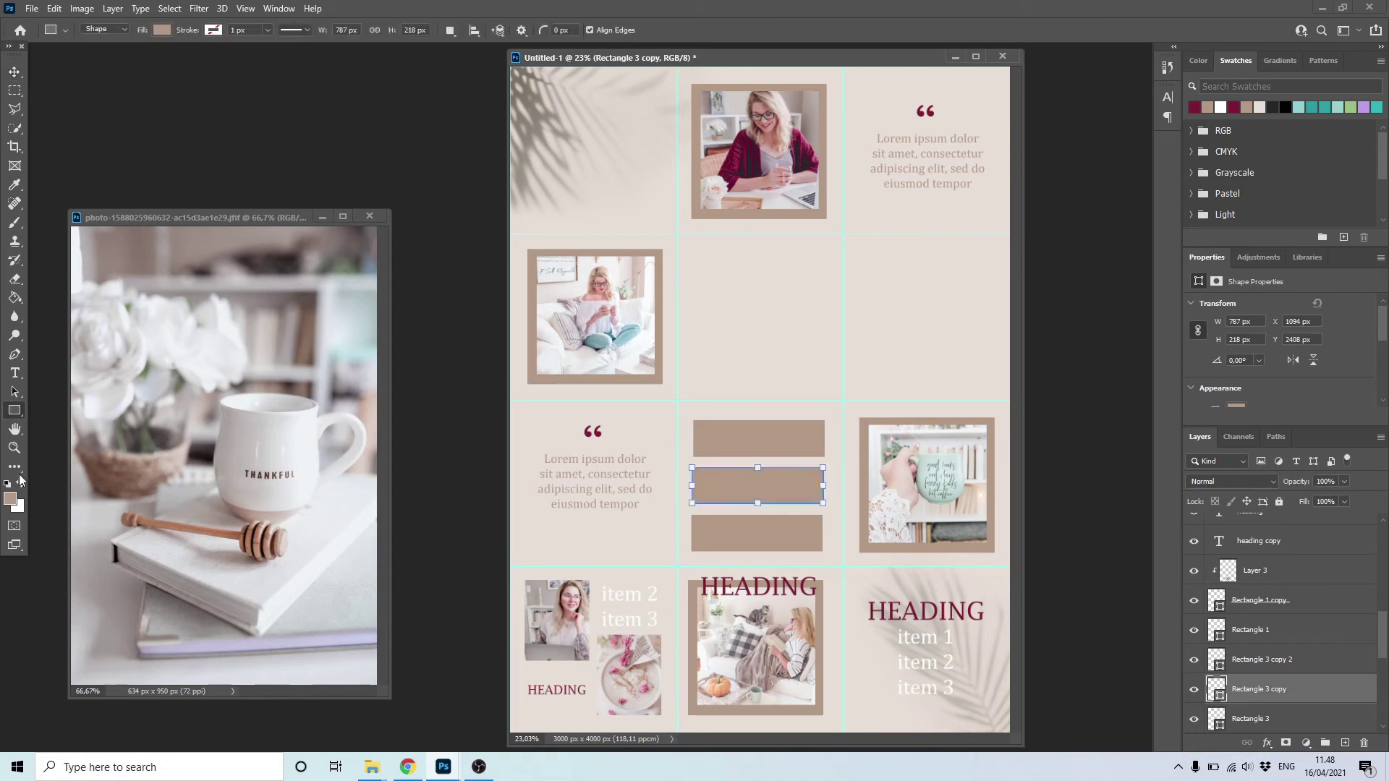
pyautogui.click(162, 29)
pyautogui.click(253, 60)
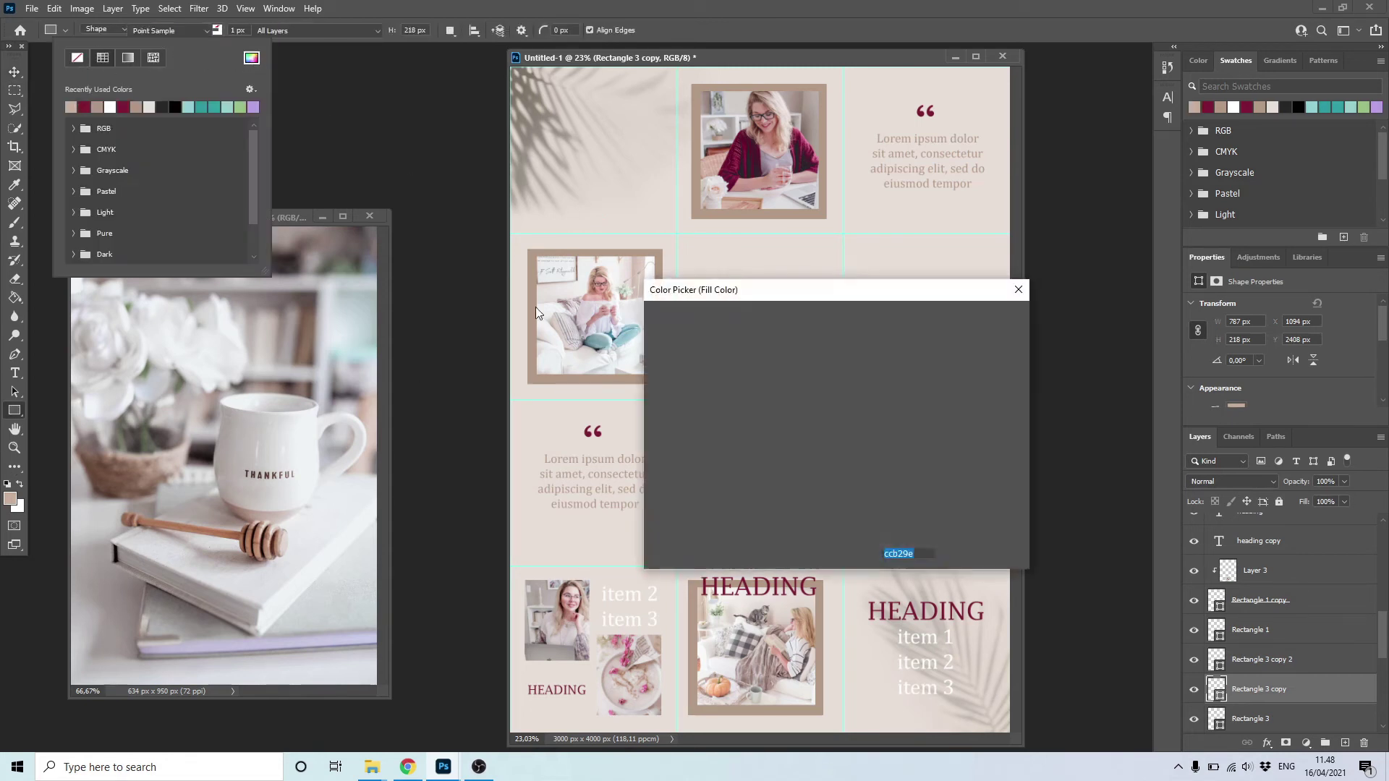
pyautogui.click(686, 335)
pyautogui.click(1003, 316)
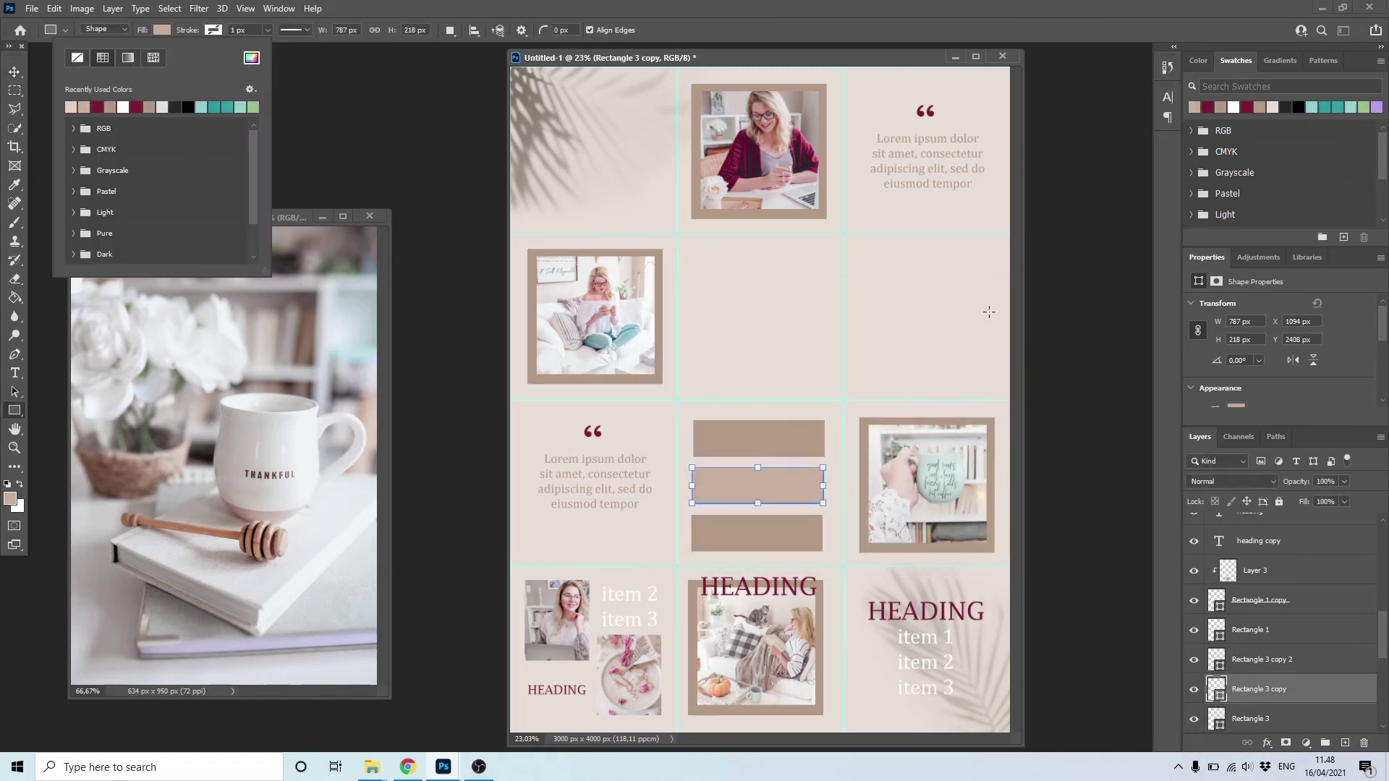
pyautogui.click(14, 72)
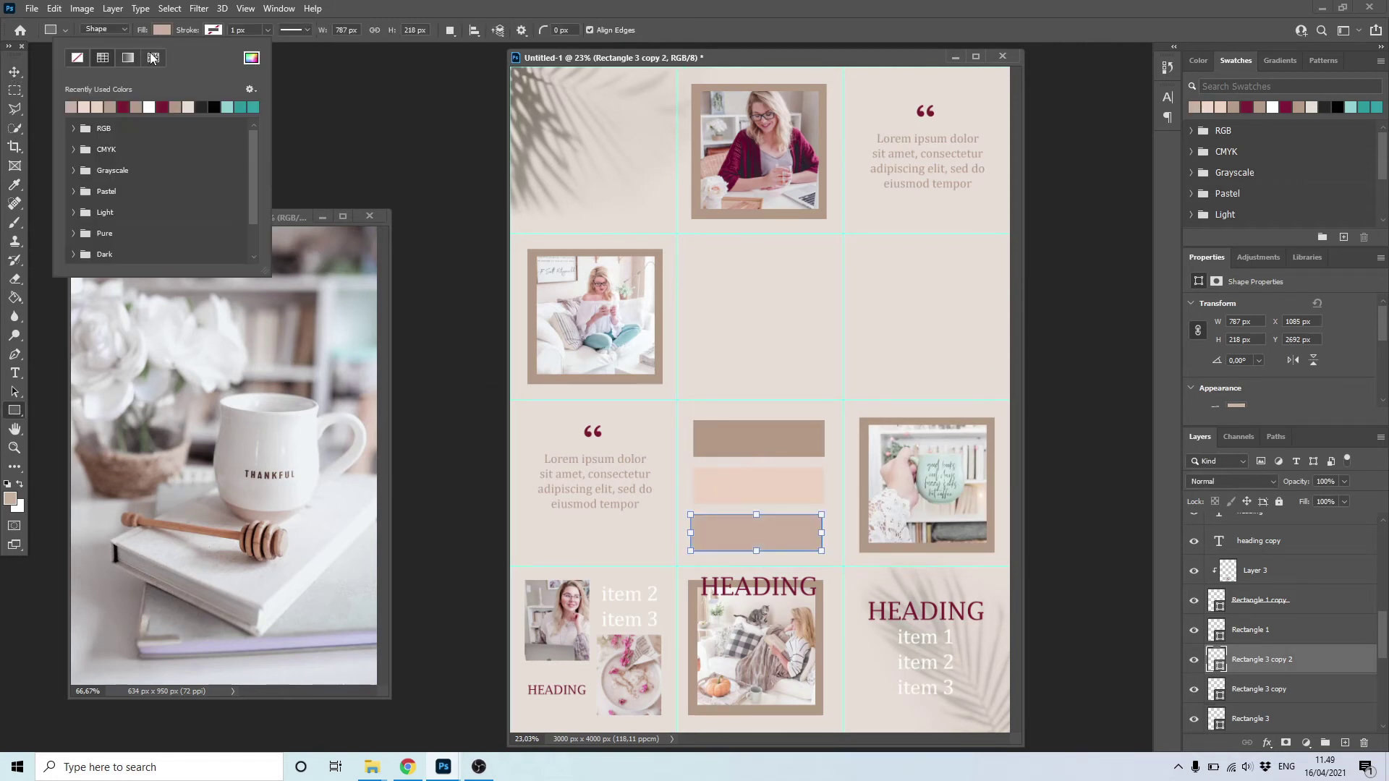
# Fill the lowest bar of the stack with the darker grey-brown 9f8b7b.
pyautogui.click(248, 59)
pyautogui.click(863, 524)
pyautogui.click(865, 535)
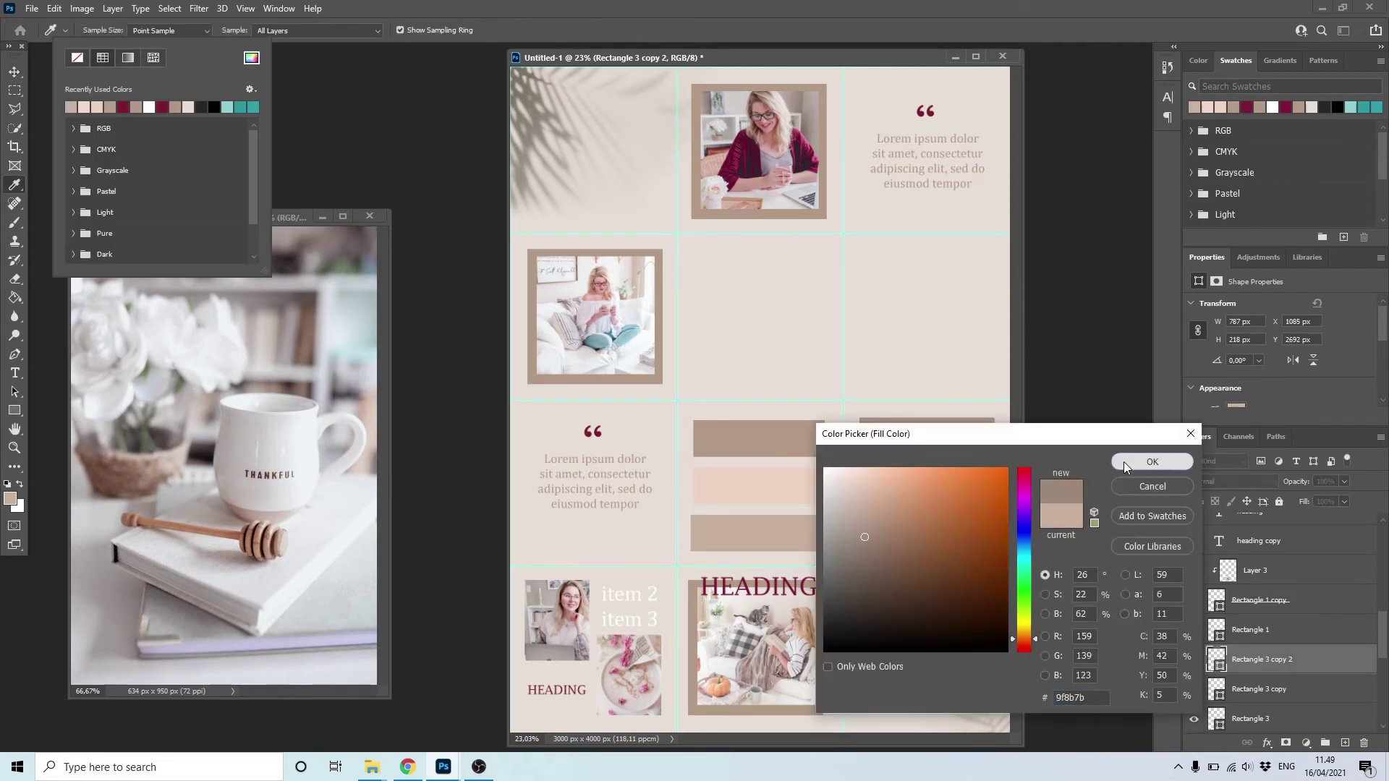
pyautogui.click(1126, 462)
pyautogui.click(14, 72)
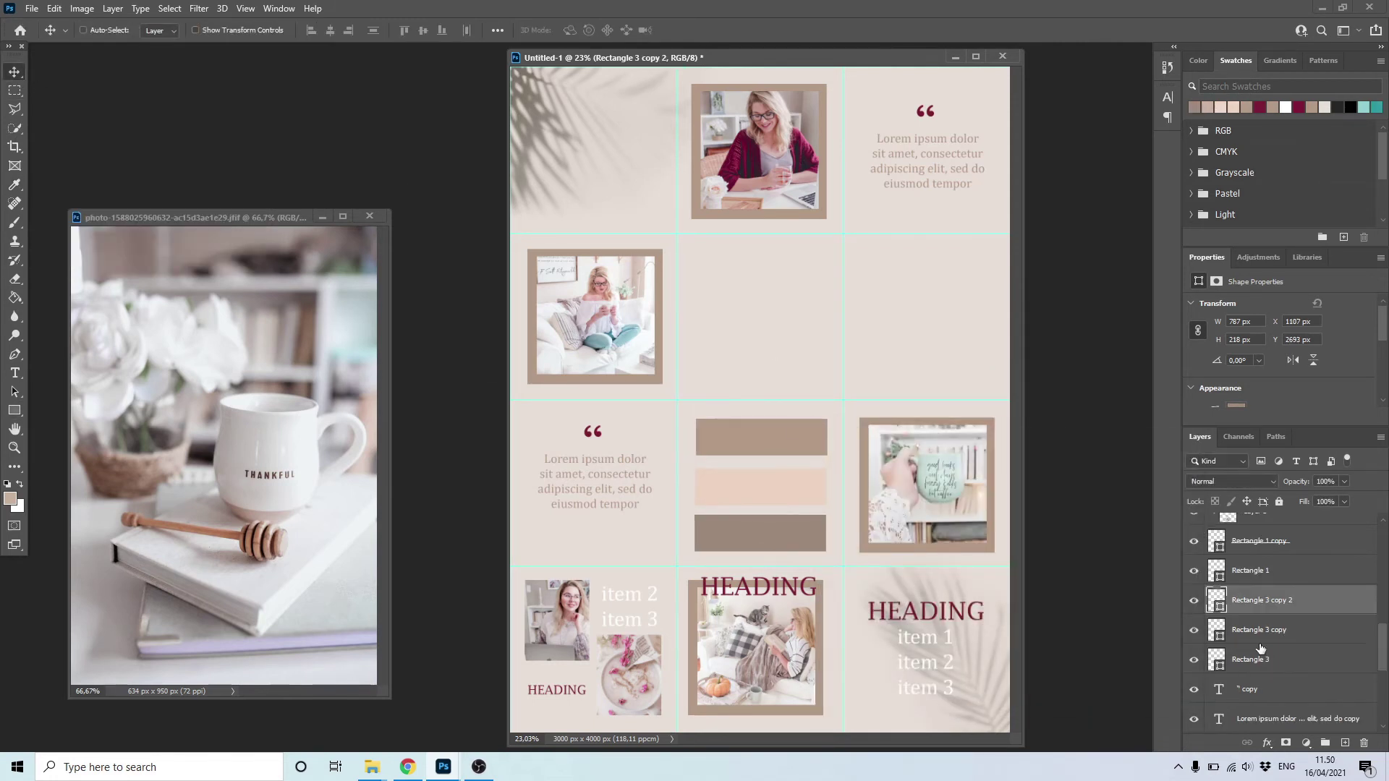
# Duplicate the three coloured bars and place the copies in the right cell of the second row.
pyautogui.keyDown('ctrl'); pyautogui.click(1258, 638); pyautogui.keyUp('ctrl')
pyautogui.keyDown('ctrl'); pyautogui.click(1258, 656); pyautogui.keyUp('ctrl')
pyautogui.hotkey('ctrl', 'j')
pyautogui.moveTo(783, 470); pyautogui.dragTo(950, 302)
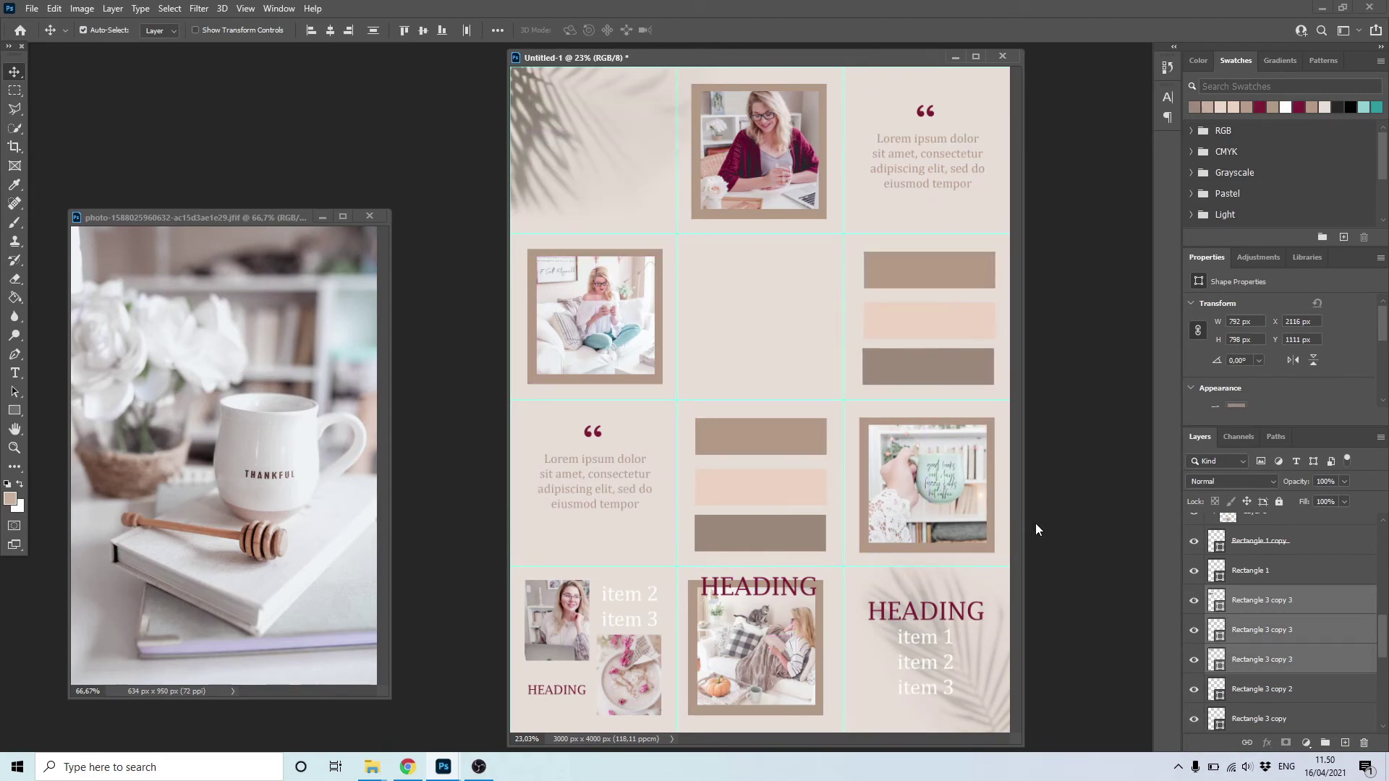
# Duplicate the bottom-right heading and item list together into the middle cell of the second row.
pyautogui.click(936, 623)
pyautogui.scroll(-1, 1207, 642)
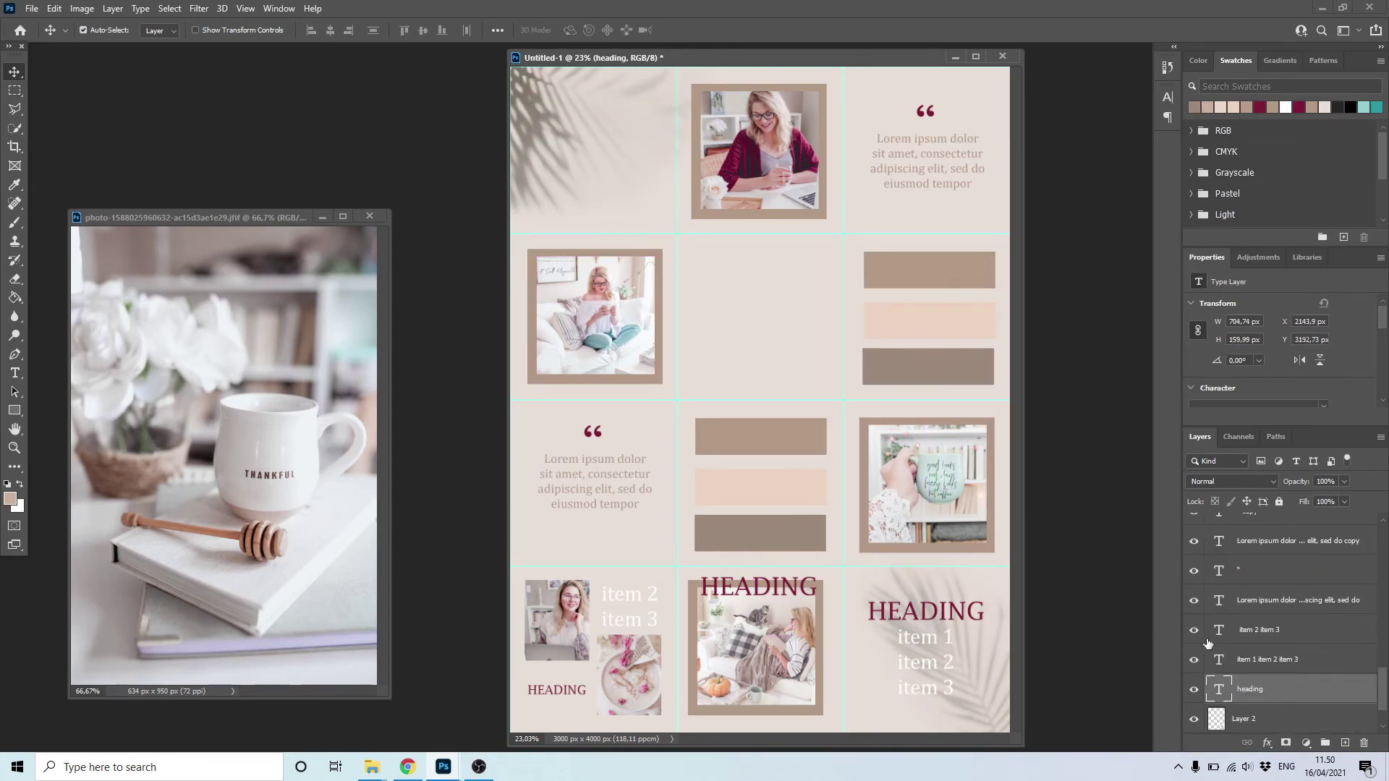
pyautogui.keyDown('ctrl'); pyautogui.click(1255, 670); pyautogui.keyUp('ctrl')
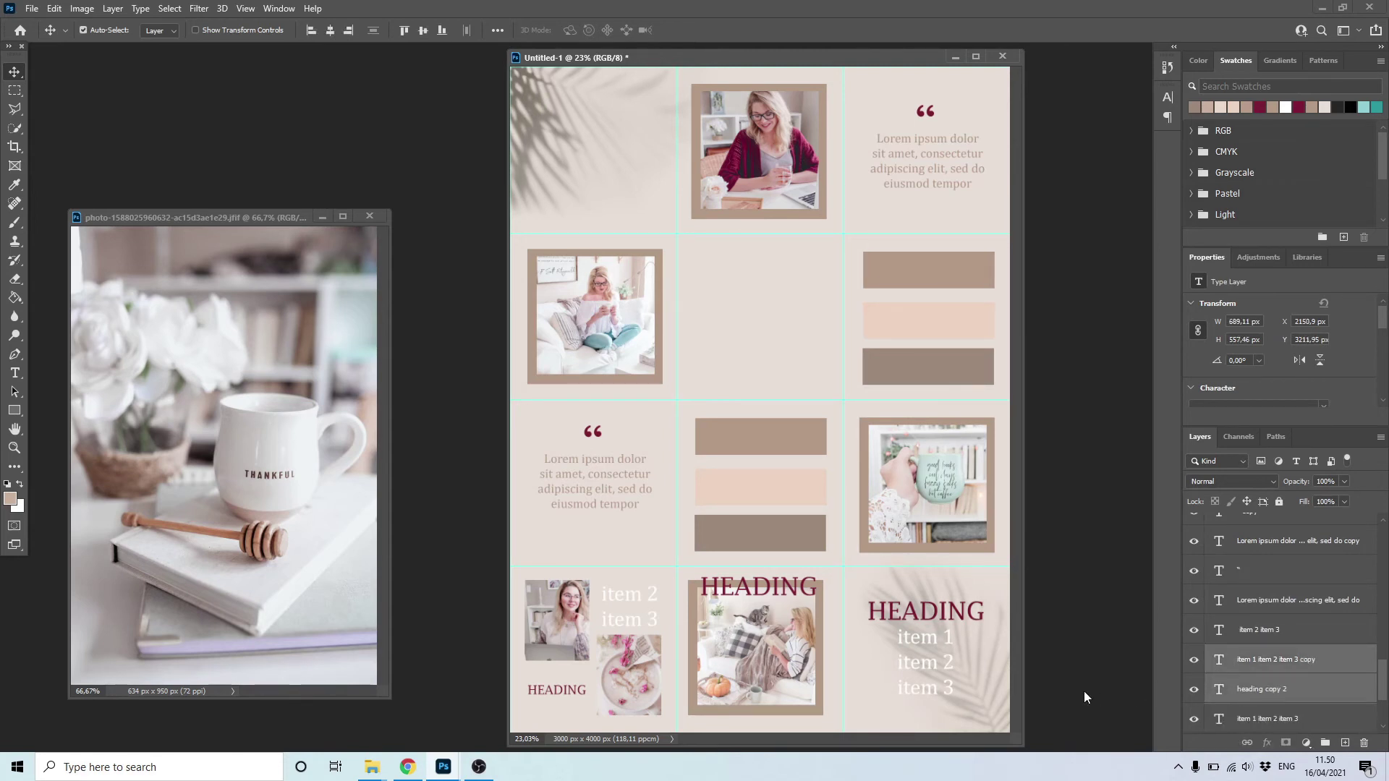
pyautogui.moveTo(913, 614); pyautogui.dragTo(746, 278)
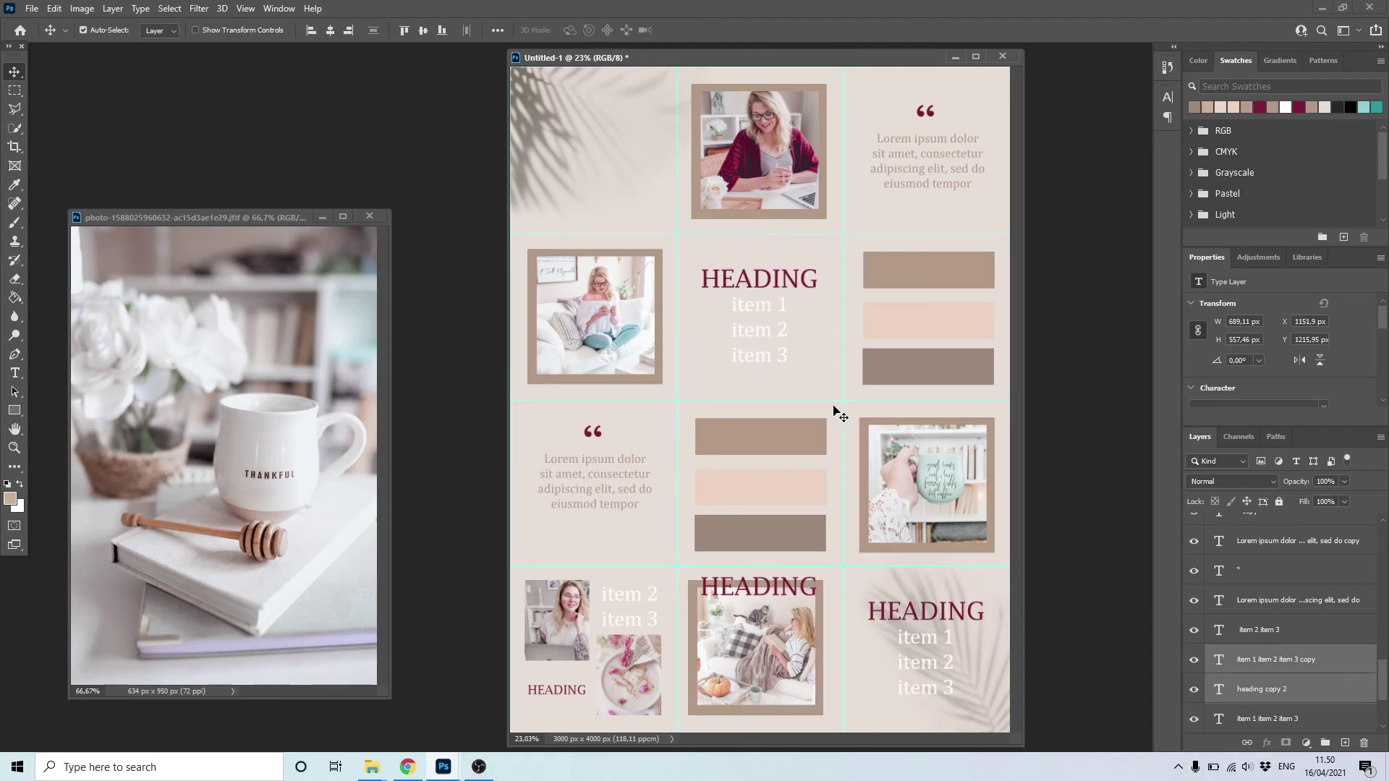
# Place copies of the two-line item text and the large heading in the top-left cell.
pyautogui.moveTo(622, 596); pyautogui.dragTo(616, 168)
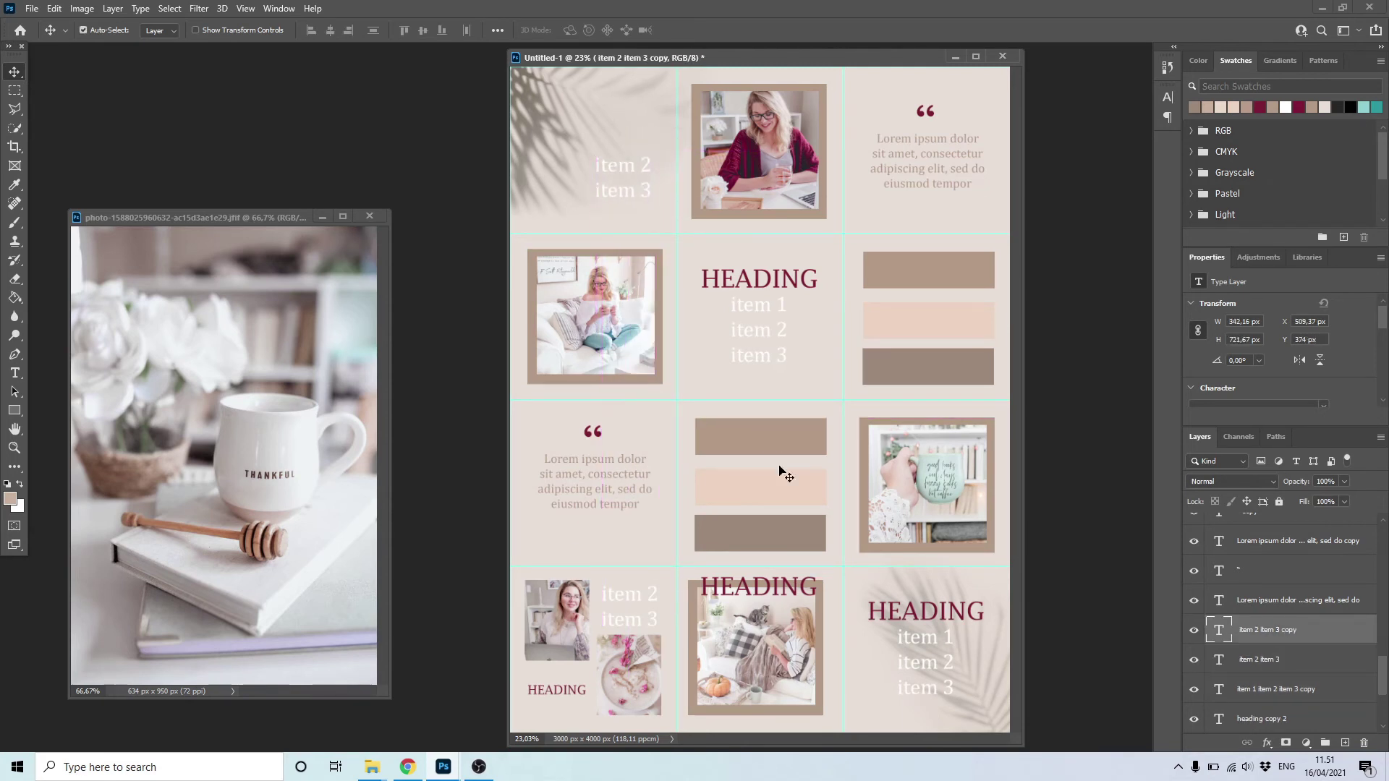
pyautogui.moveTo(935, 610); pyautogui.dragTo(592, 120)
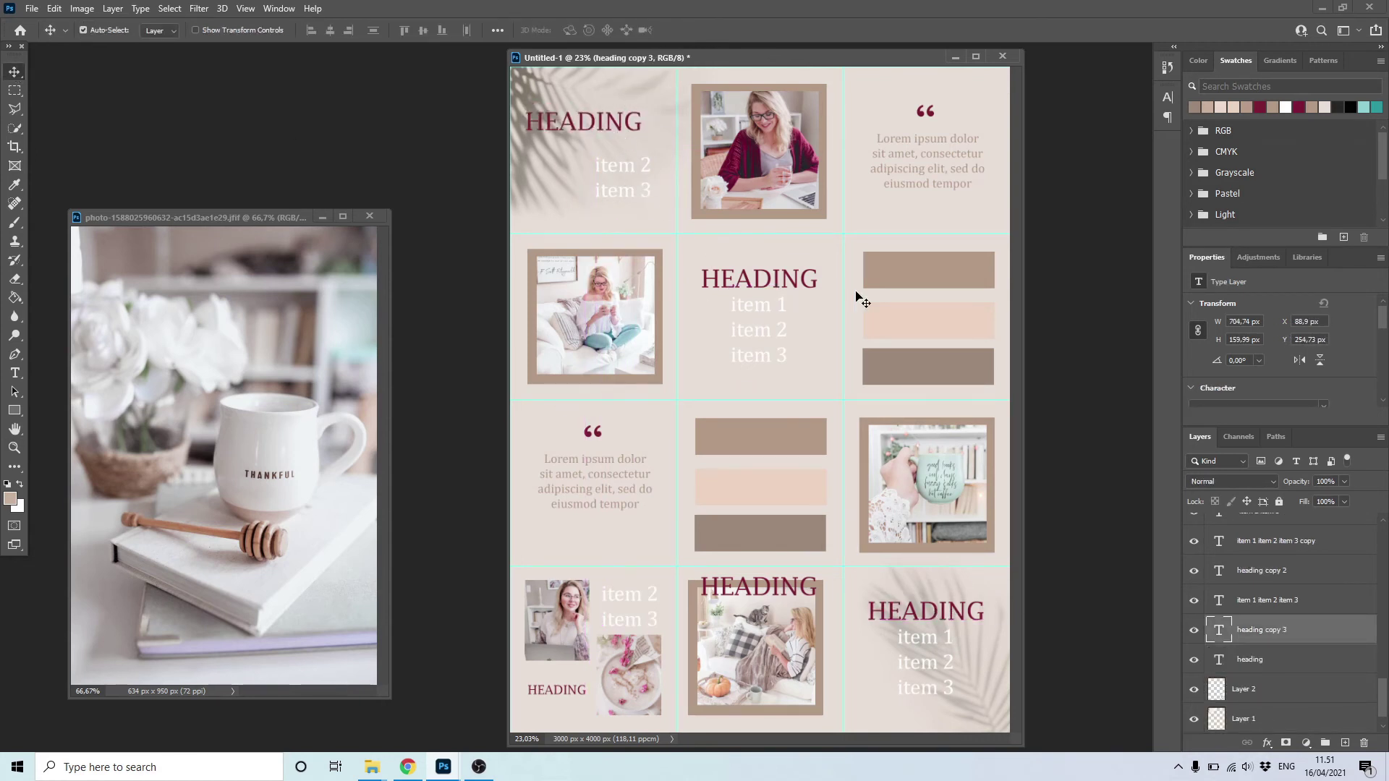
# Copy the two-line item text onto the uppermost bar in the second row and raise its layer above the bar.
pyautogui.click(628, 178)
pyautogui.hotkey('ctrl', 'j')
pyautogui.moveTo(687, 192); pyautogui.dragTo(940, 279)
pyautogui.scroll(1, 1265, 651)
pyautogui.moveTo(1265, 651); pyautogui.dragTo(1247, 572)
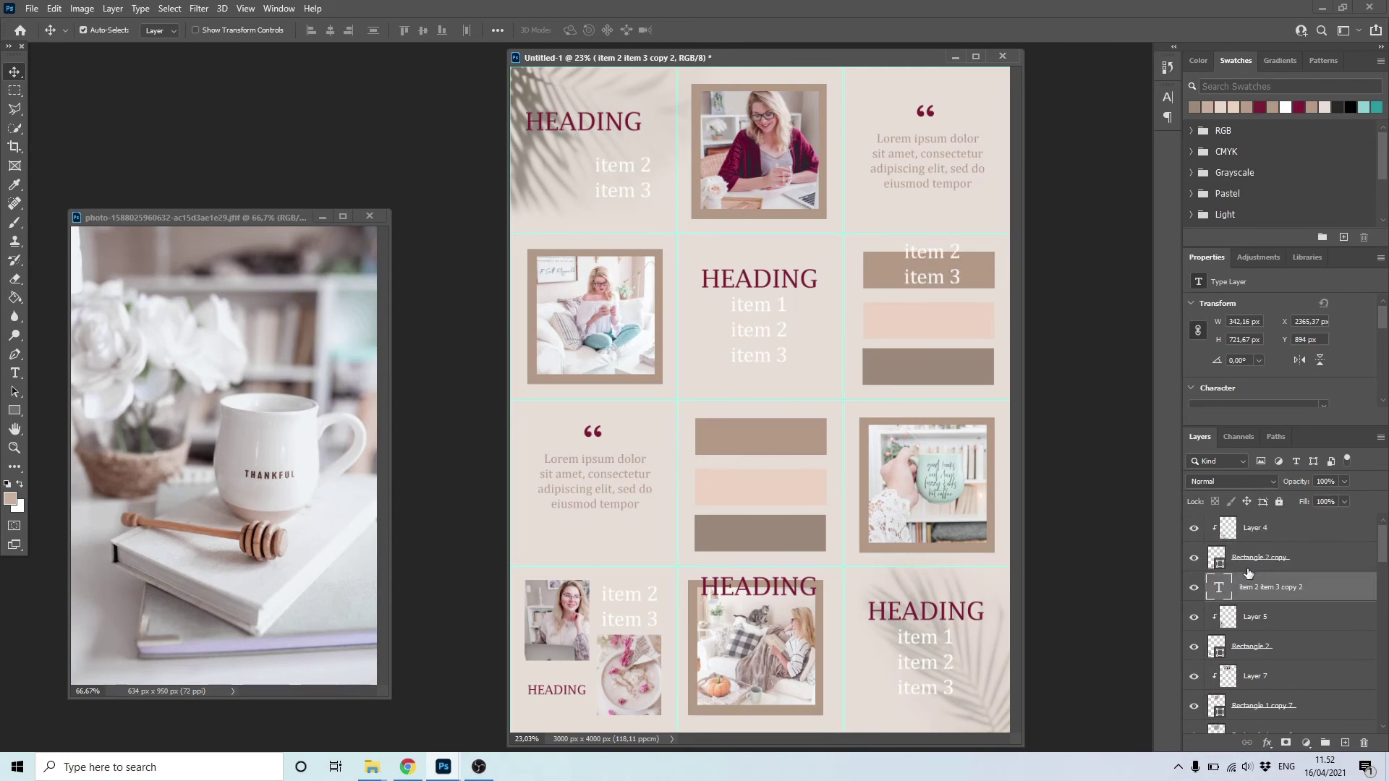
# Shorten the text copy on the uppermost bar to the single line "item 2".
pyautogui.moveTo(928, 284); pyautogui.dragTo(1006, 316)
pyautogui.hotkey('ctrl', 'v')
pyautogui.hotkey('ctrl', 'z')
pyautogui.press('t')
pyautogui.press('BackSpace')
pyautogui.press('BackSpace')
pyautogui.press('BackSpace')
pyautogui.press('BackSpace')
pyautogui.write('2')
# Change the "item 2" label on the uppermost bar to a light beige.
pyautogui.hotkey('ctrl', 'a')
pyautogui.click(578, 30)
pyautogui.press('Return')
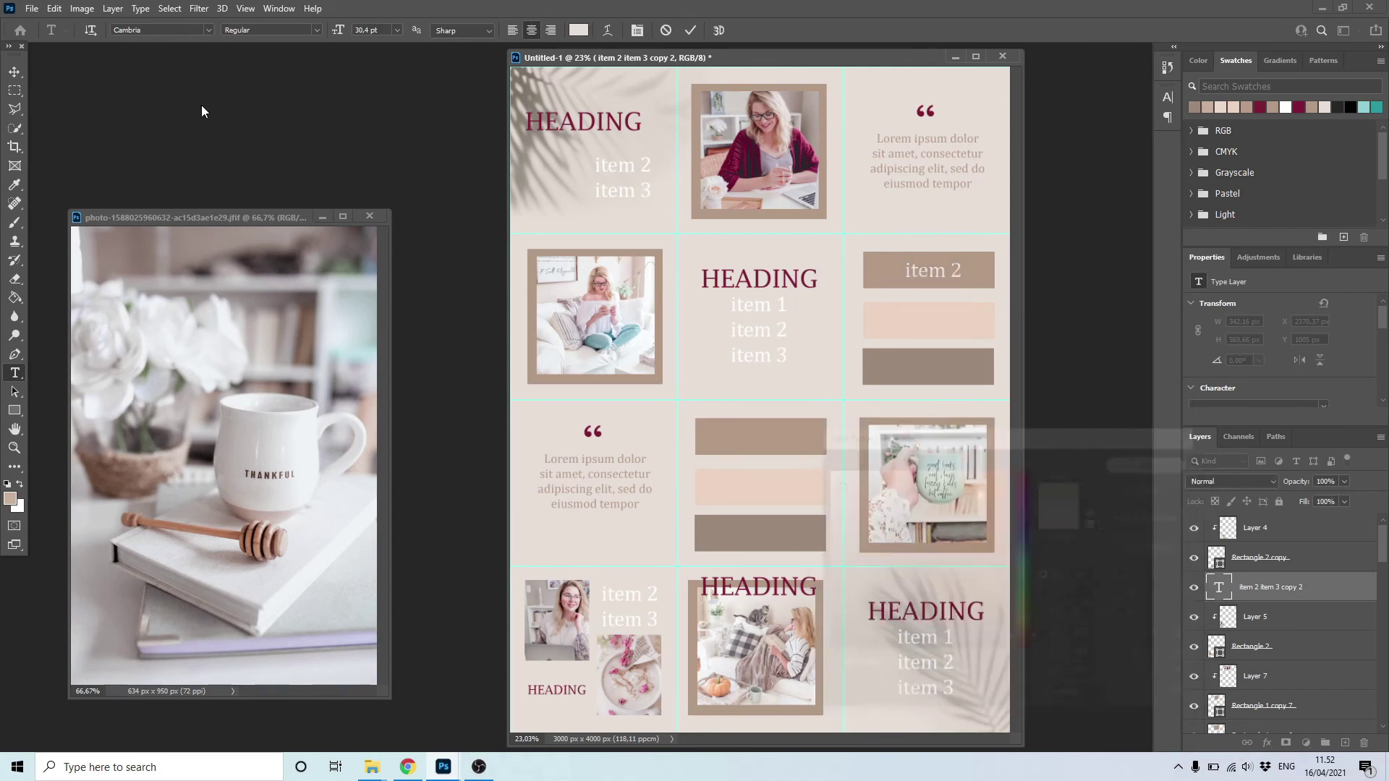
# Copy the "item 2" label onto each of the other bars in the second and third rows.
pyautogui.click(14, 71)
pyautogui.hotkey('ctrl', 'j')
pyautogui.moveTo(937, 271); pyautogui.dragTo(761, 444)
pyautogui.hotkey('ctrl', 'j')
pyautogui.hotkey('ctrl', 'j')
pyautogui.hotkey('ctrl', 'j')
pyautogui.moveTo(761, 443); pyautogui.dragTo(755, 534)
pyautogui.hotkey('ctrl', 'j')
# Recolour the label on the peach bar in the third row with the brown sampled from a photo frame.
pyautogui.click(14, 373)
pyautogui.click(767, 443)
pyautogui.click(14, 72)
pyautogui.click(15, 372)
pyautogui.click(760, 489)
pyautogui.hotkey('ctrl', 'a')
pyautogui.click(578, 30)
pyautogui.click(741, 217)
pyautogui.click(1150, 462)
pyautogui.click(14, 71)
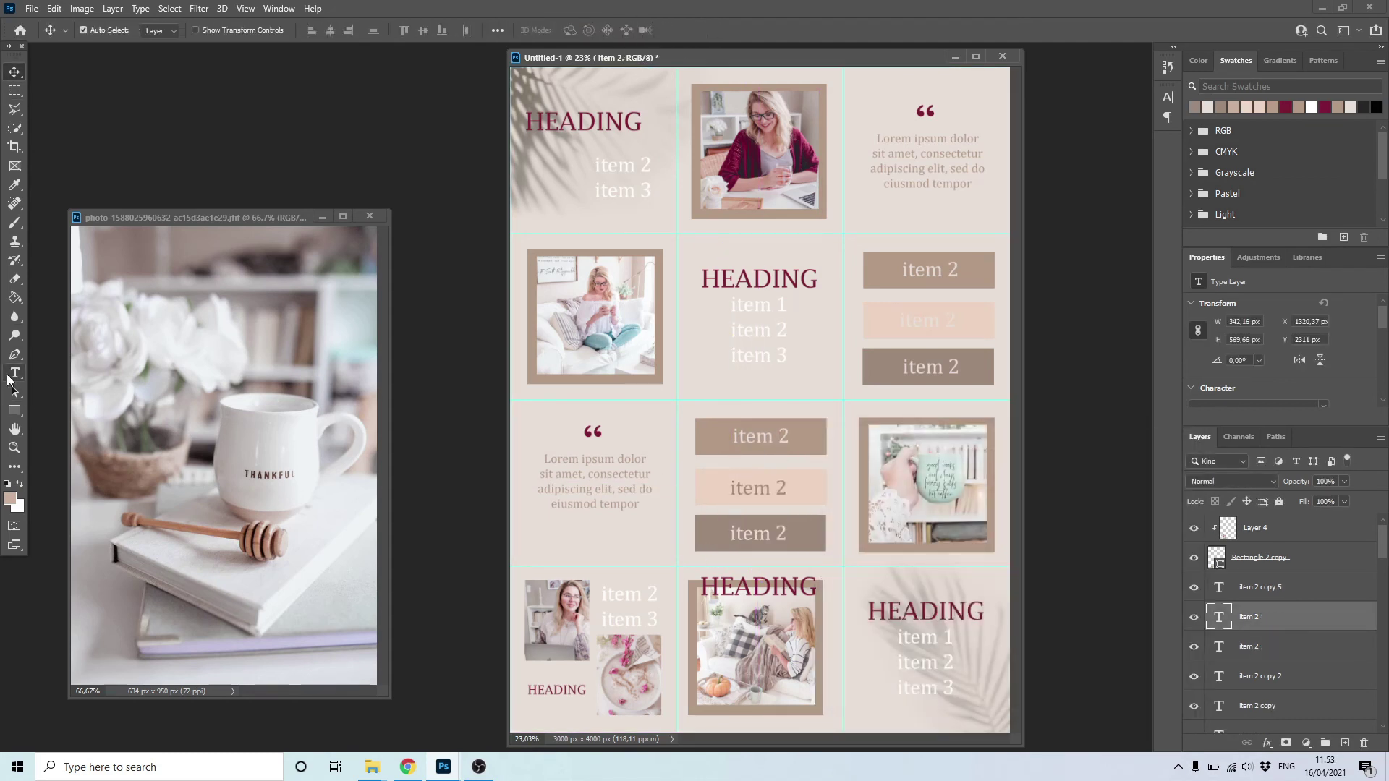
# Recolour the label on the peach bar in the second row with the brown of the photo frame.
pyautogui.click(15, 372)
pyautogui.click(928, 320)
pyautogui.hotkey('ctrl', 'a')
pyautogui.click(578, 30)
pyautogui.click(760, 215)
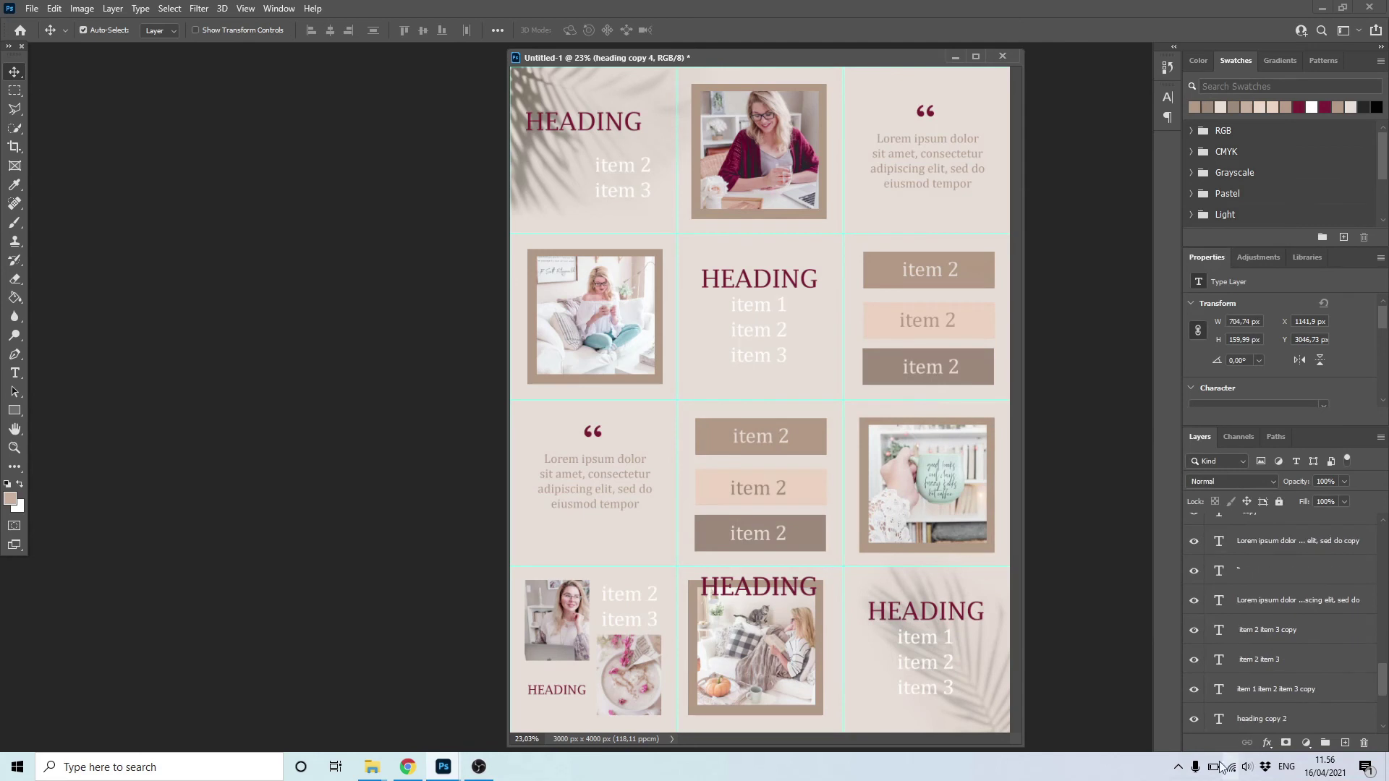
# Merge all visible layers into the Background.
pyautogui.rightClick(1275, 725)
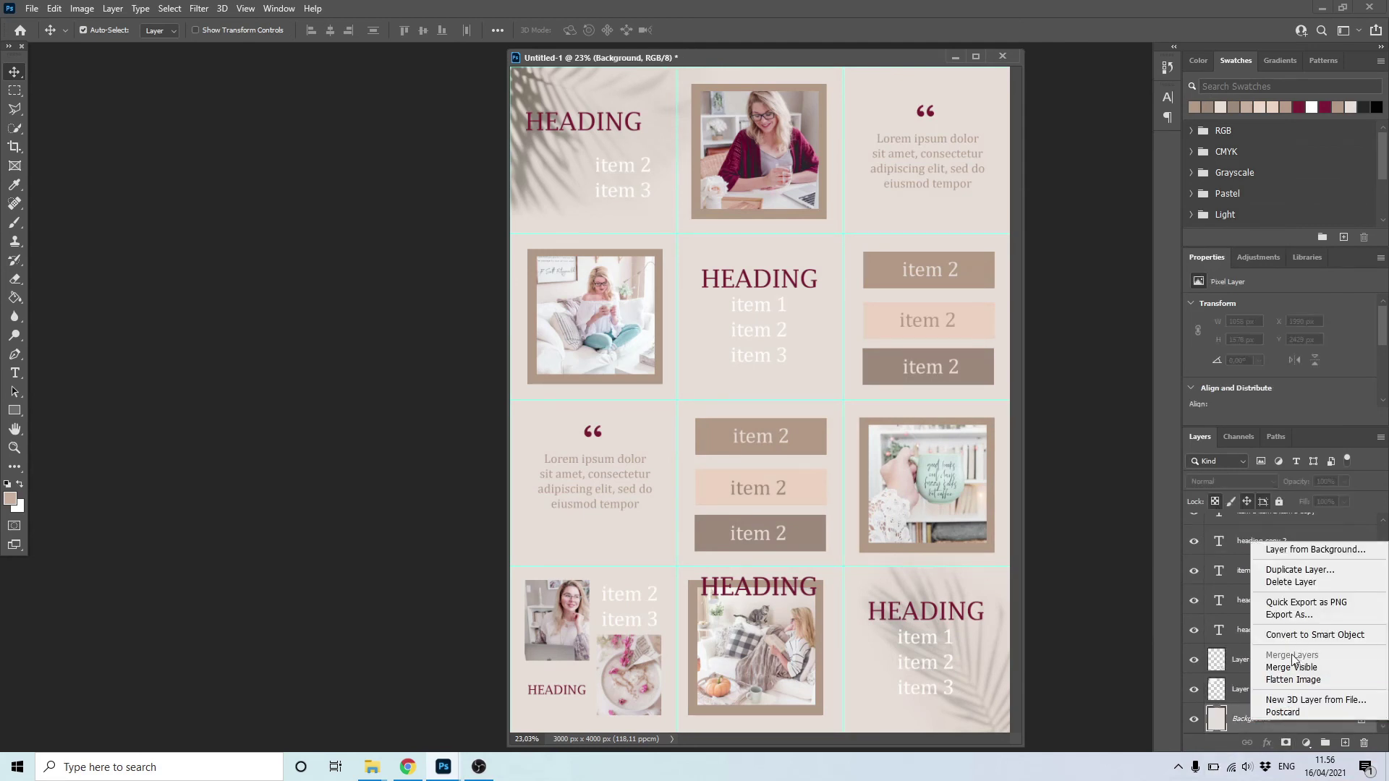
pyautogui.click(1287, 670)
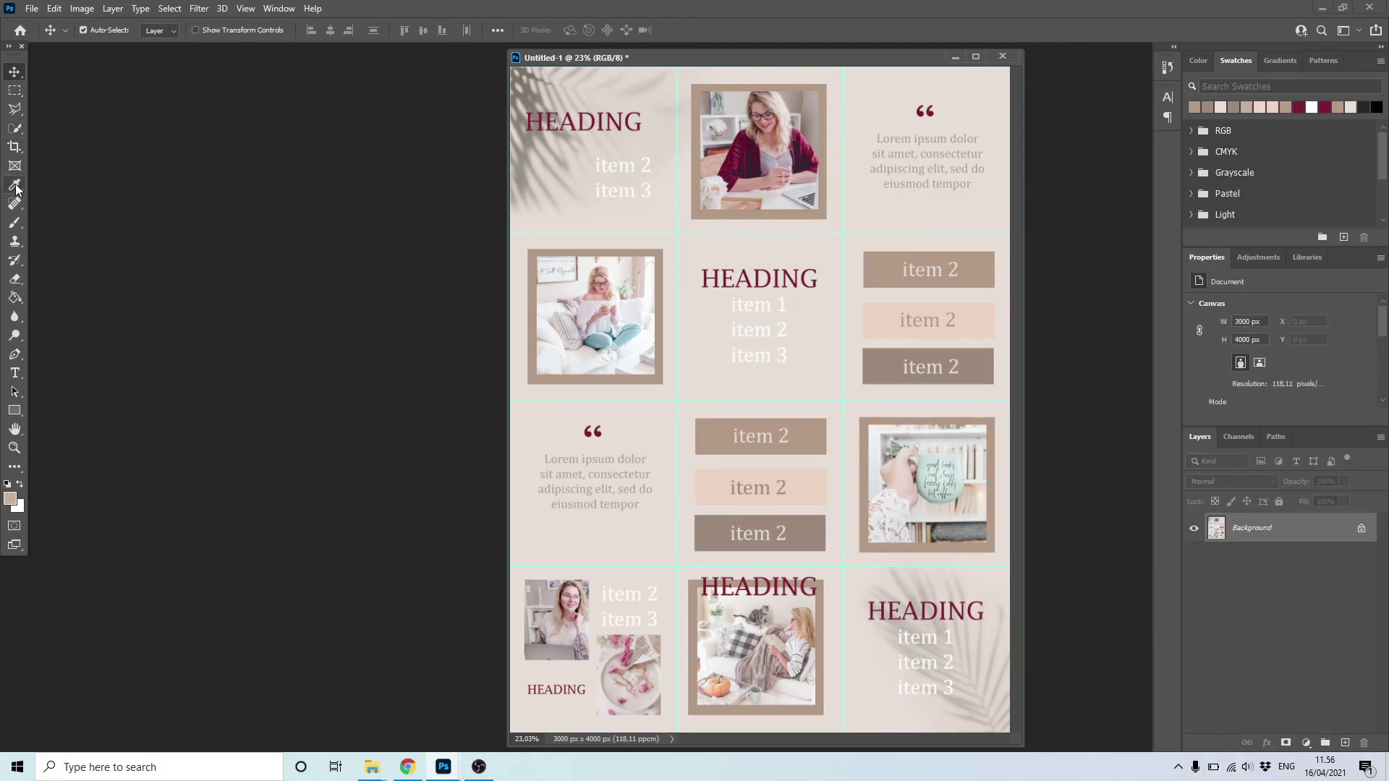
# Cut the layout with the Slice tool into twelve slices, one for each cell of the grid.
pyautogui.click(14, 147)
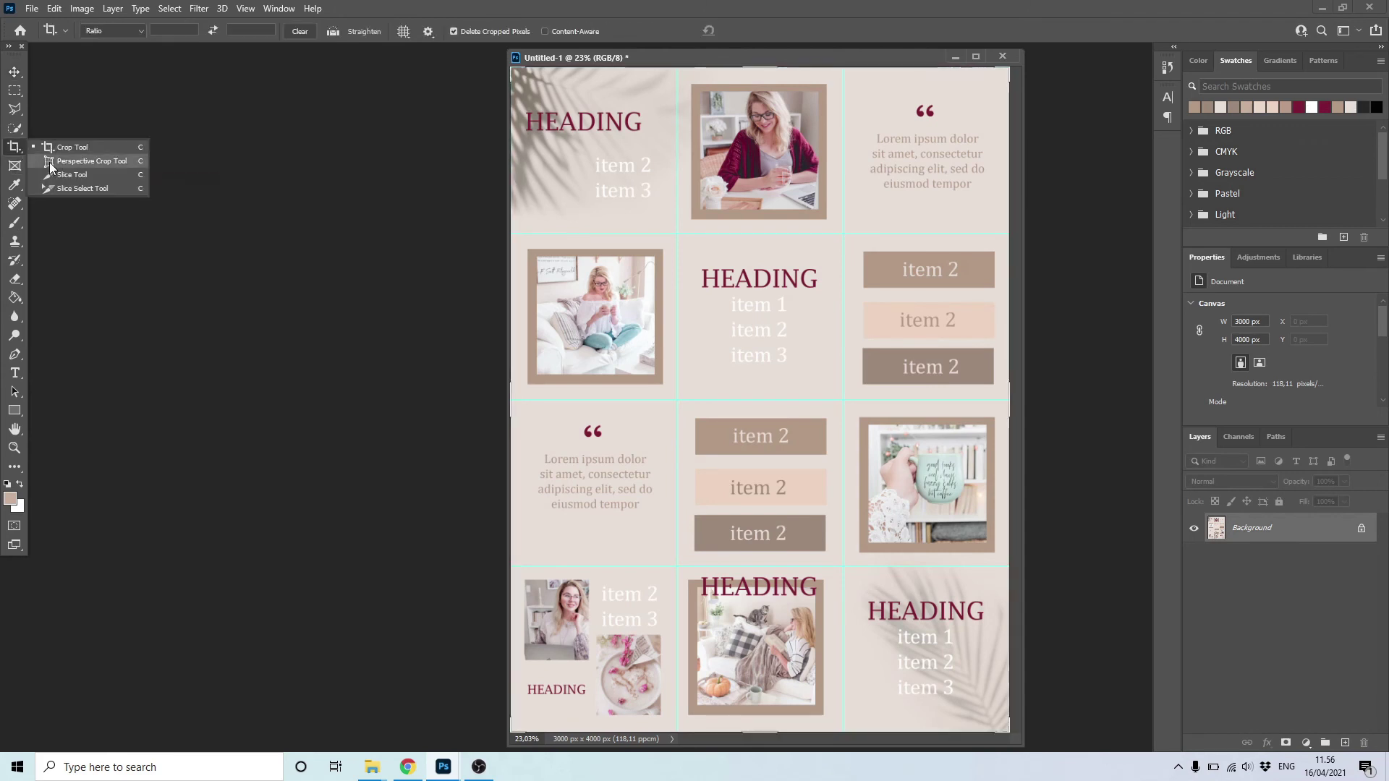
pyautogui.click(72, 179)
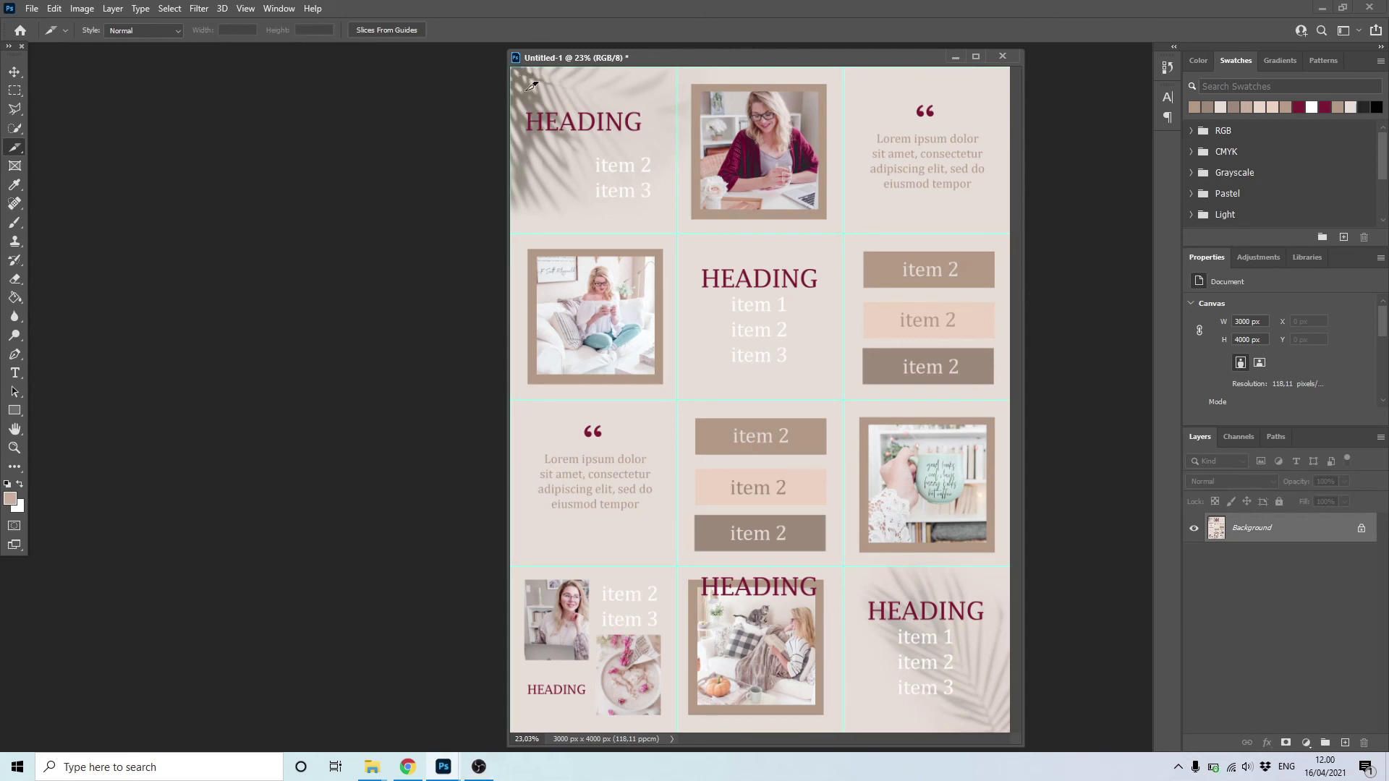
pyautogui.moveTo(511, 67); pyautogui.dragTo(677, 231)
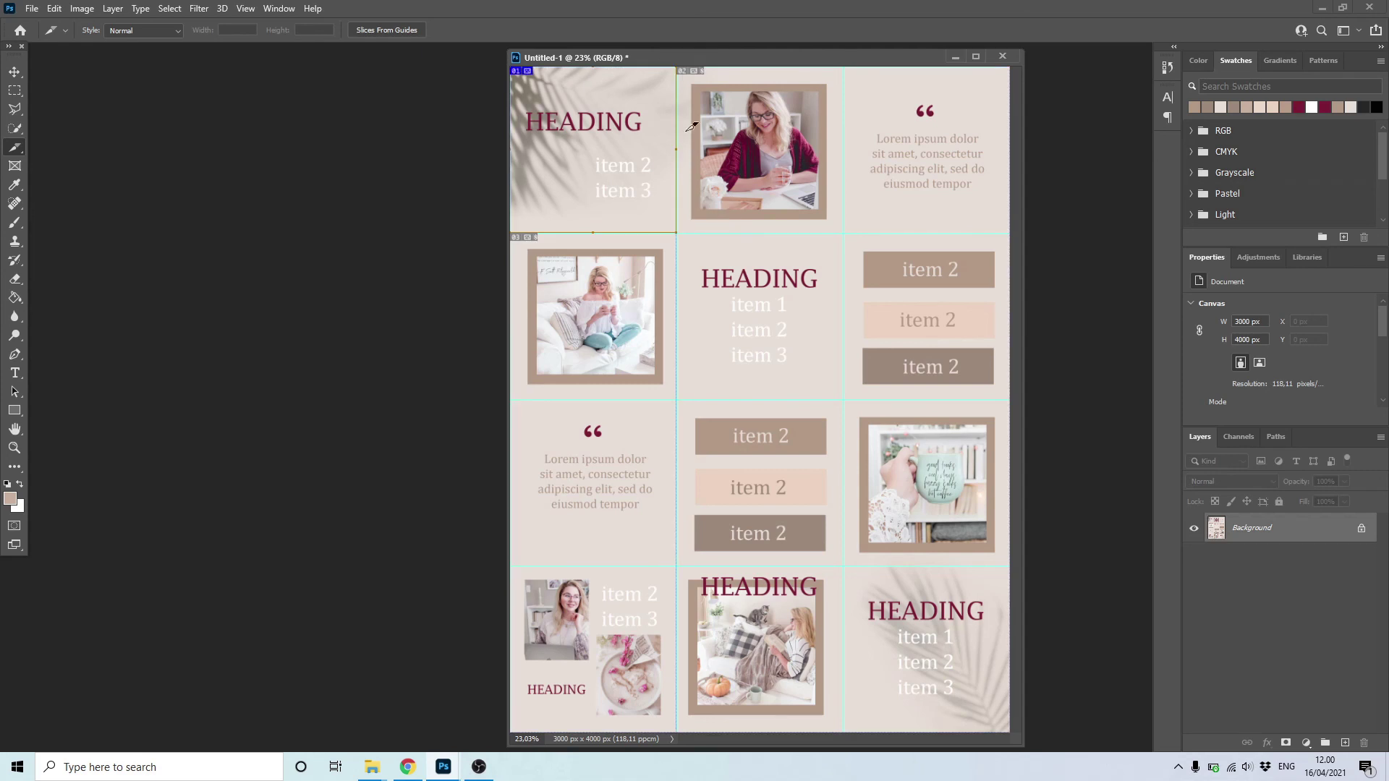
pyautogui.moveTo(677, 68); pyautogui.dragTo(842, 232)
pyautogui.moveTo(843, 67); pyautogui.dragTo(1009, 232)
pyautogui.moveTo(517, 251); pyautogui.dragTo(680, 396)
pyautogui.moveTo(677, 235); pyautogui.dragTo(843, 399)
pyautogui.moveTo(844, 234); pyautogui.dragTo(1009, 400)
pyautogui.moveTo(510, 401); pyautogui.dragTo(677, 565)
pyautogui.moveTo(678, 401); pyautogui.dragTo(843, 565)
pyautogui.moveTo(844, 400); pyautogui.dragTo(1009, 565)
pyautogui.moveTo(511, 567)
pyautogui.mouseDown()
pyautogui.moveTo(579, 599)
pyautogui.moveTo(676, 731)
pyautogui.mouseUp()
pyautogui.moveTo(677, 566)
pyautogui.mouseDown()
pyautogui.moveTo(749, 619)
pyautogui.moveTo(843, 732)
pyautogui.mouseUp()
pyautogui.moveTo(844, 567); pyautogui.dragTo(1012, 733)
# Open the sliced layout in Save for Web and set the export format to JPEG.
pyautogui.click(32, 8)
pyautogui.moveTo(115, 230)
pyautogui.click(280, 276)
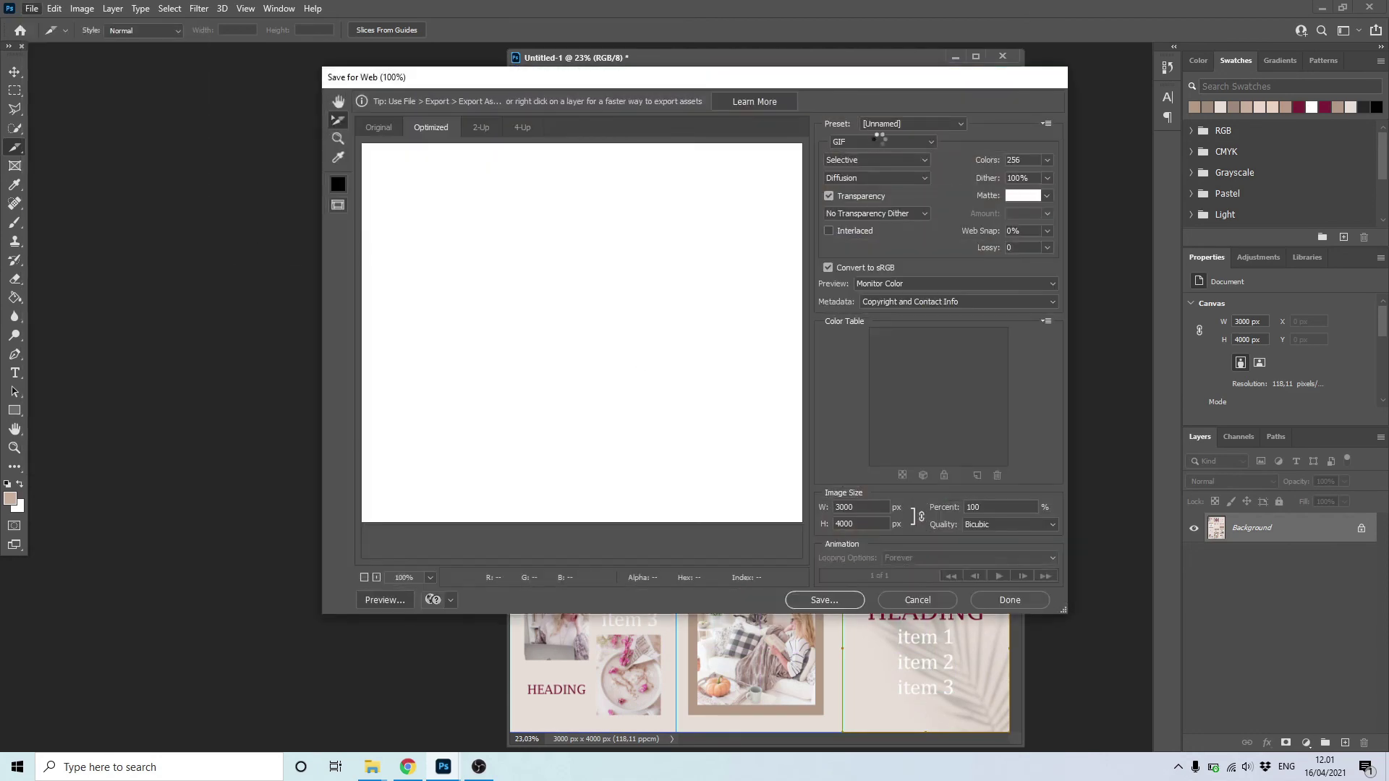
pyautogui.click(879, 140)
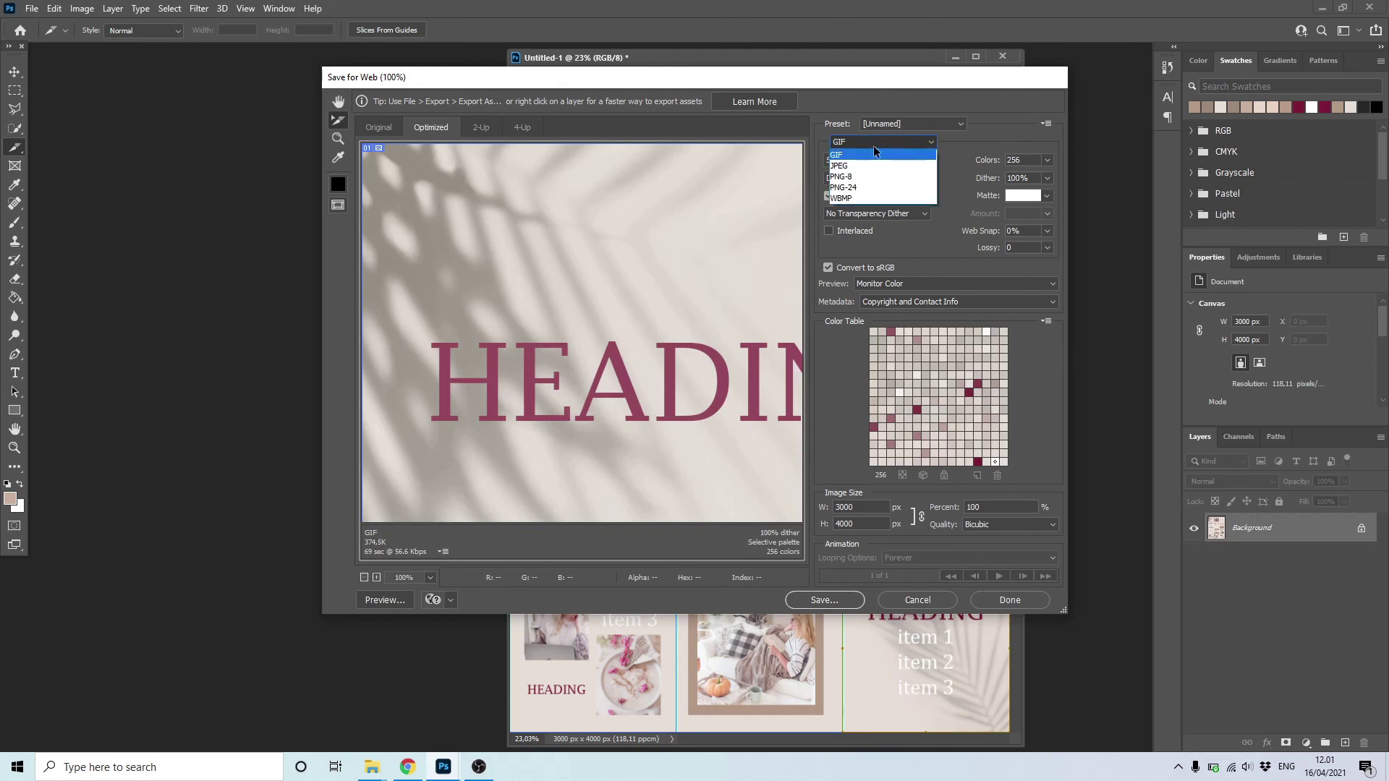
pyautogui.click(856, 163)
# Raise the JPEG quality with its slider and save the sliced layout as web images.
pyautogui.click(1048, 160)
pyautogui.moveTo(1049, 177); pyautogui.dragTo(1075, 198)
pyautogui.click(976, 245)
pyautogui.click(832, 606)
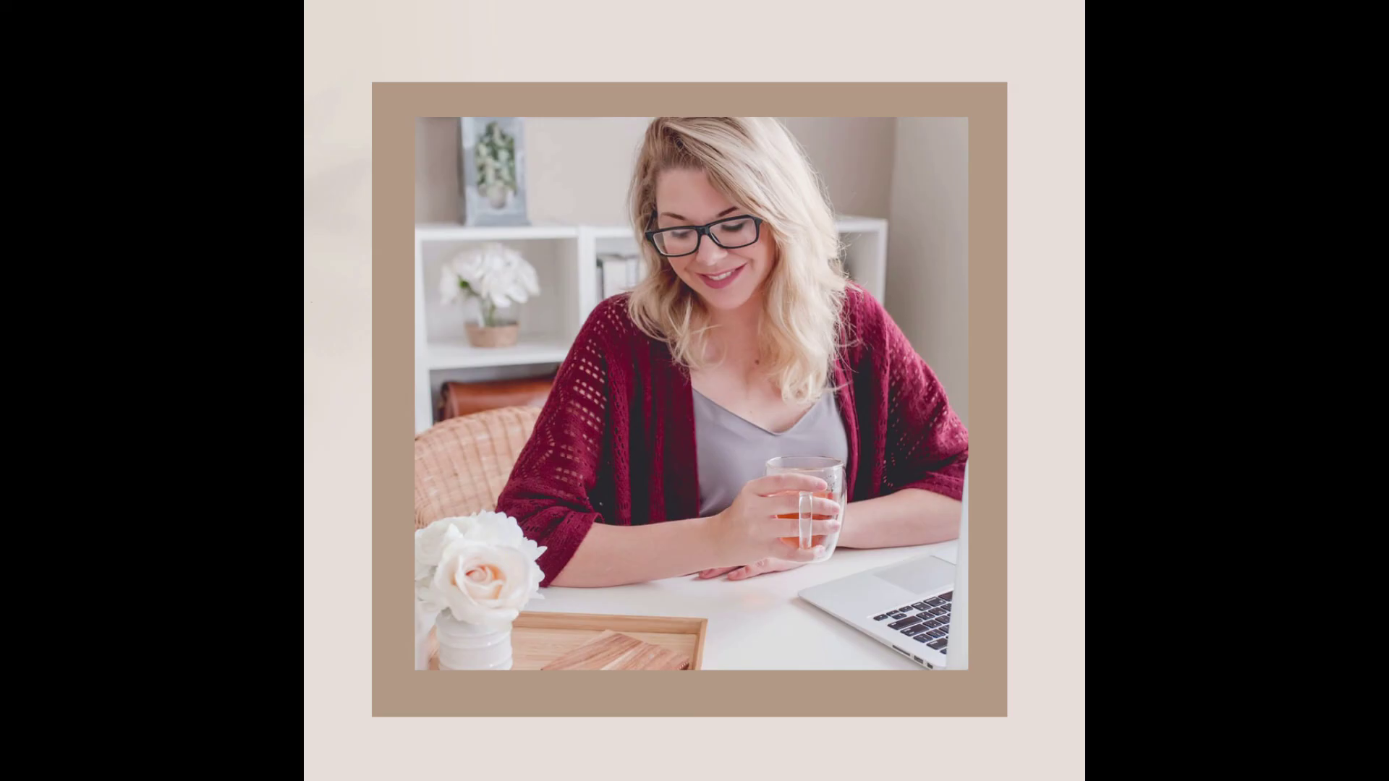